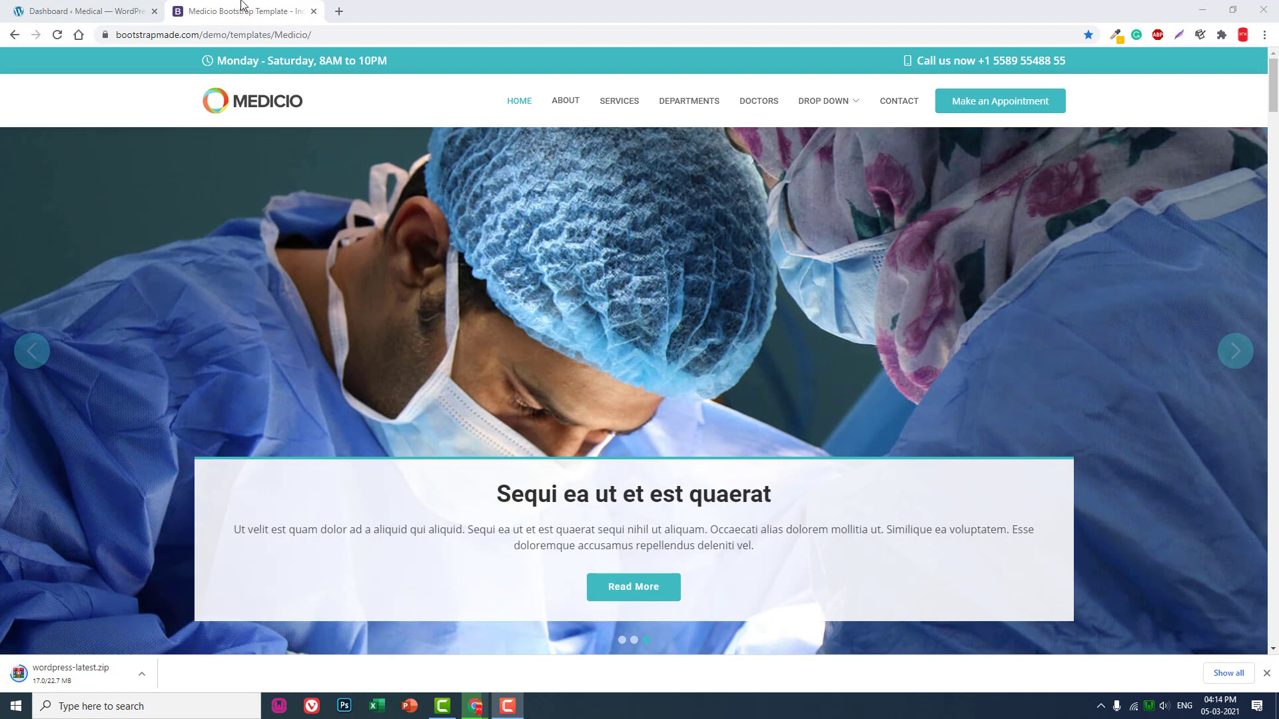
# Create a new menu named 'Main Menu' under Appearance > Menus.
pyautogui.click(100, 11)
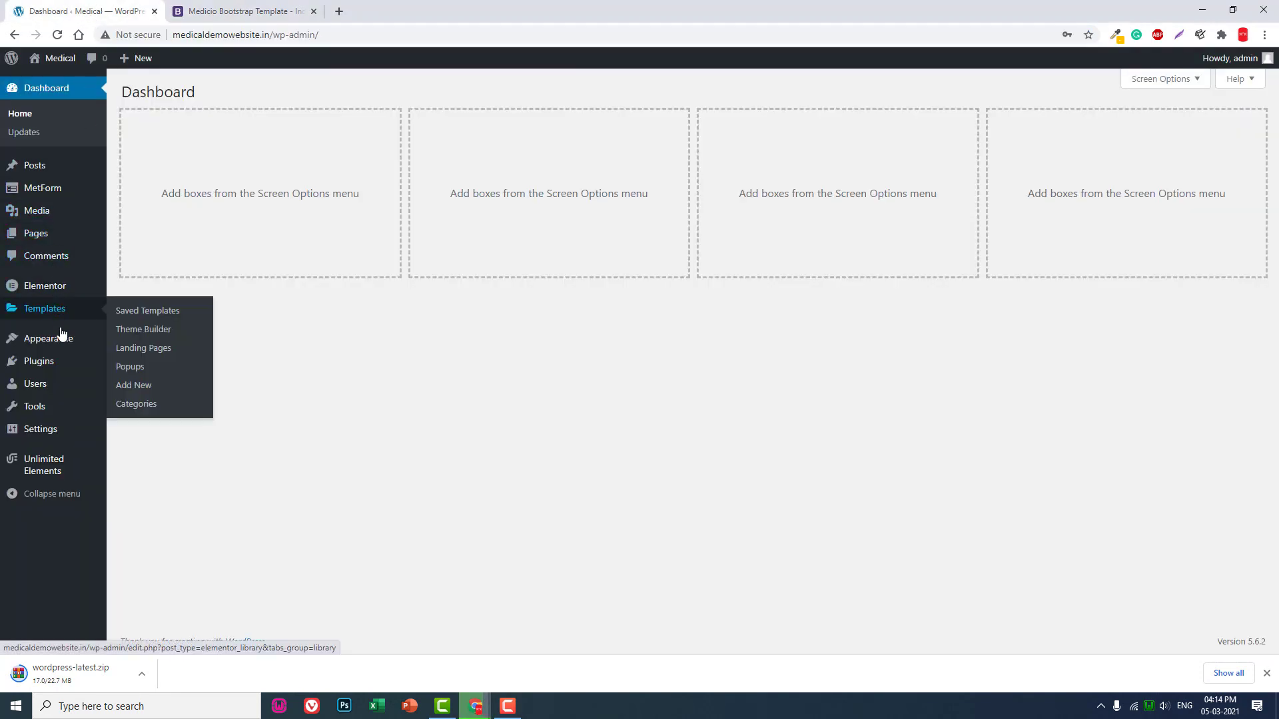
pyautogui.moveTo(49, 339)
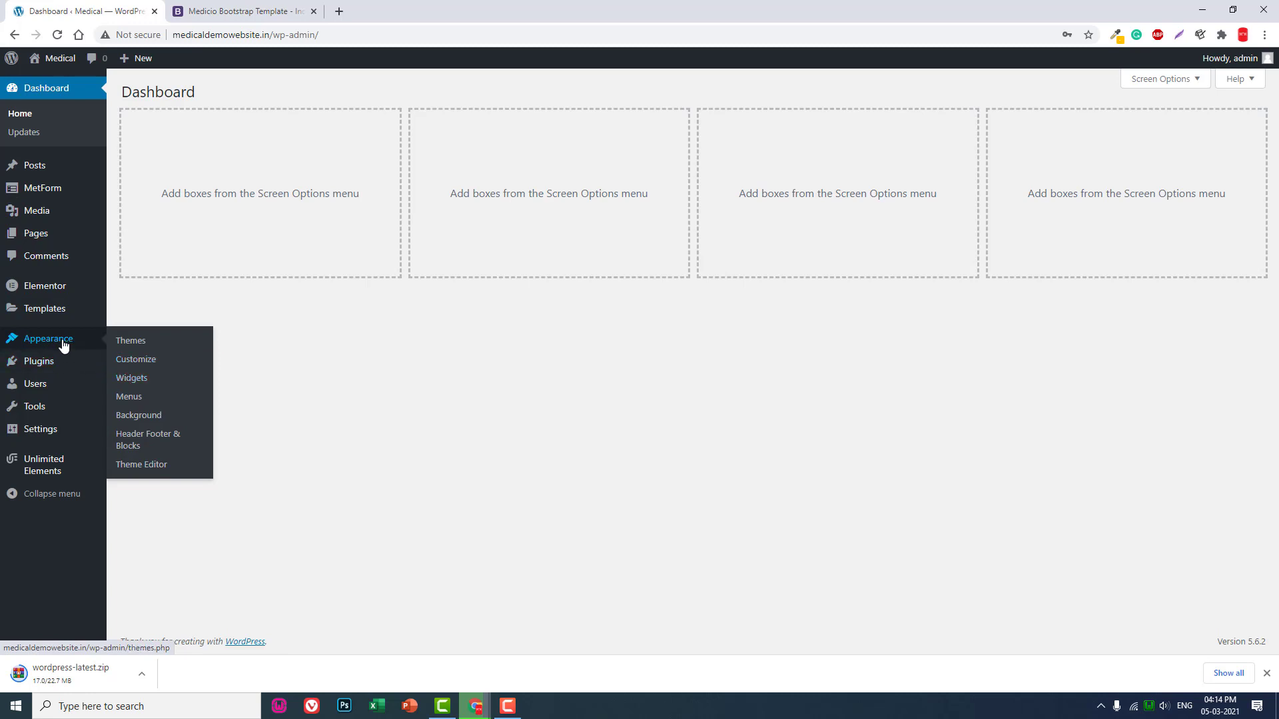
pyautogui.click(138, 400)
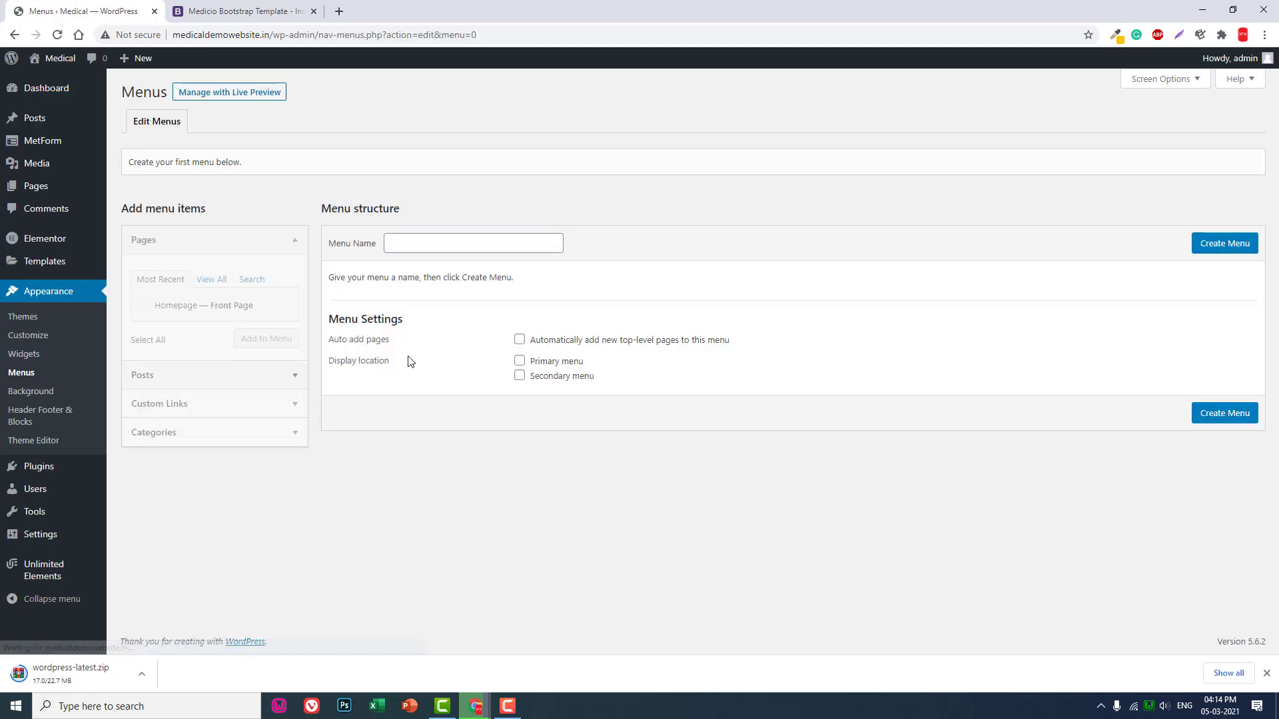
pyautogui.click(458, 240)
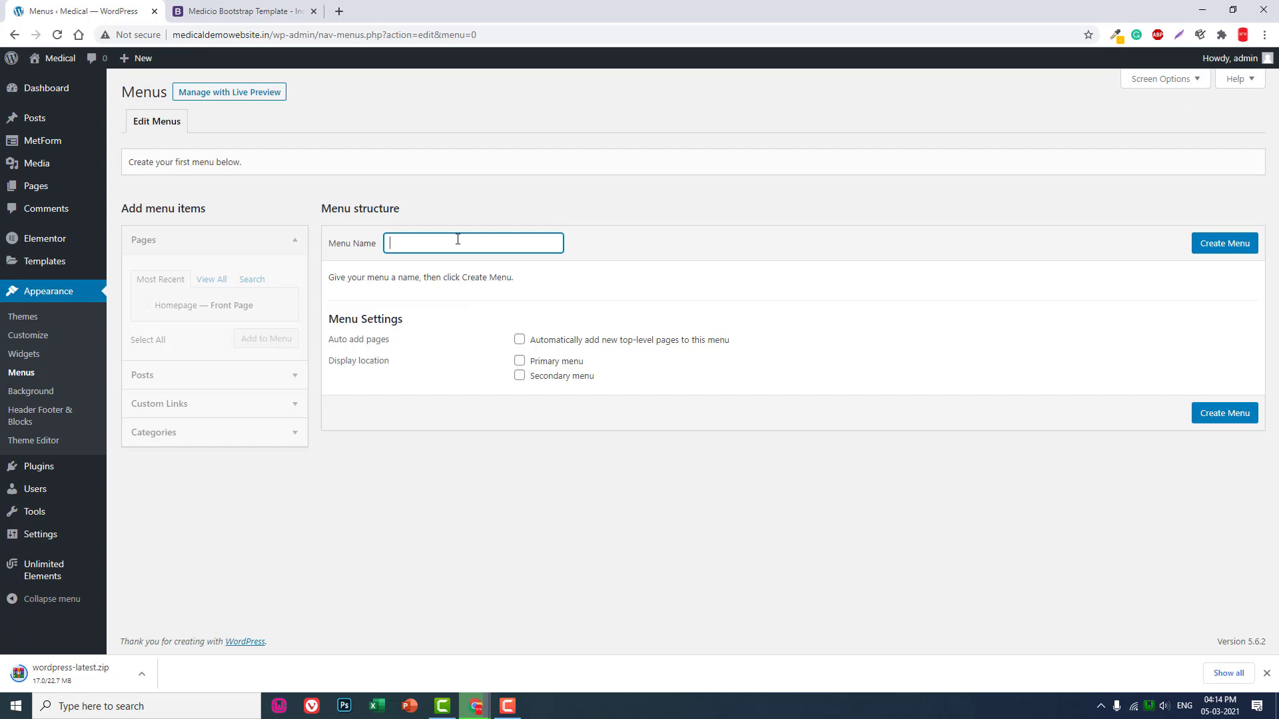
pyautogui.write('Main Menu')
pyautogui.click(1206, 244)
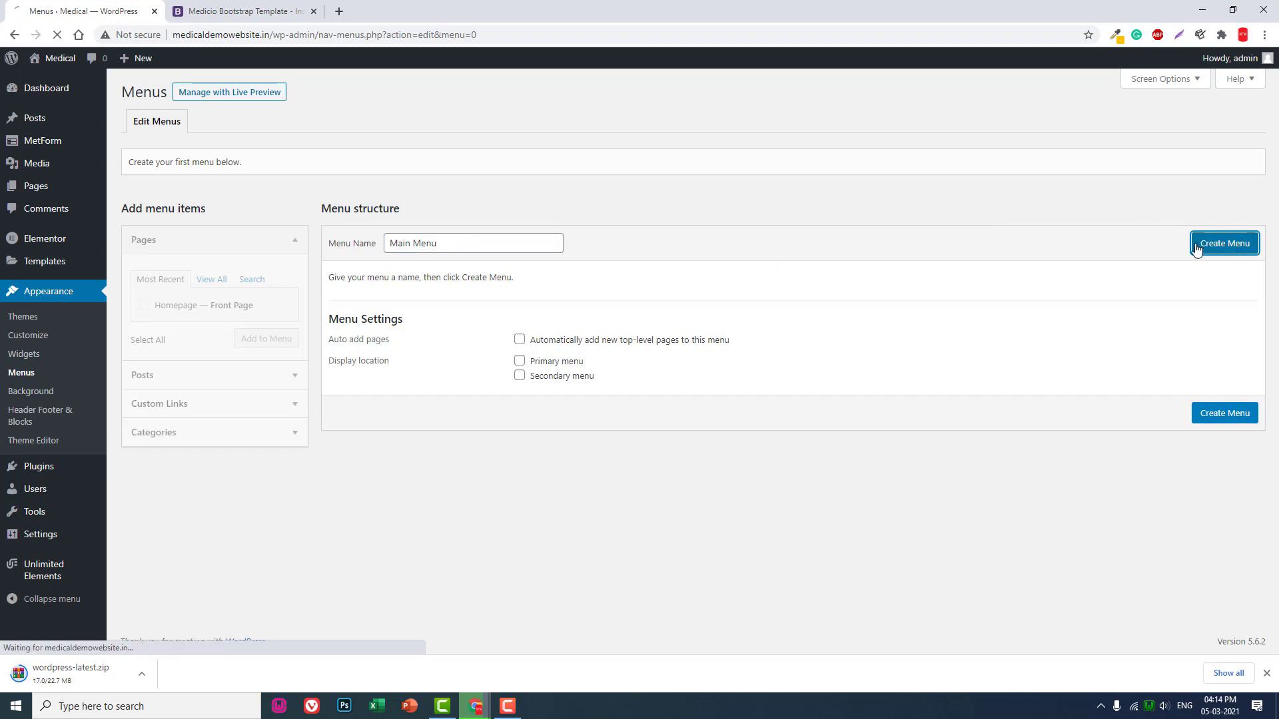
pyautogui.click(230, 11)
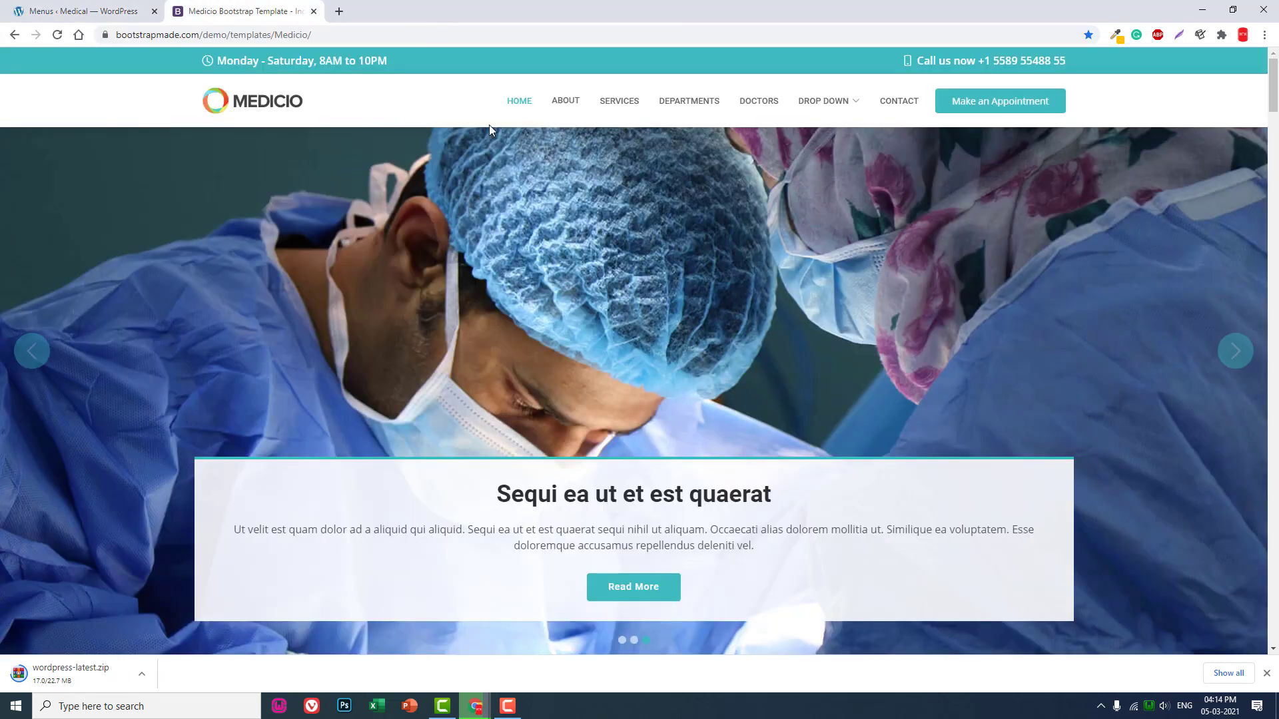
pyautogui.click(122, 5)
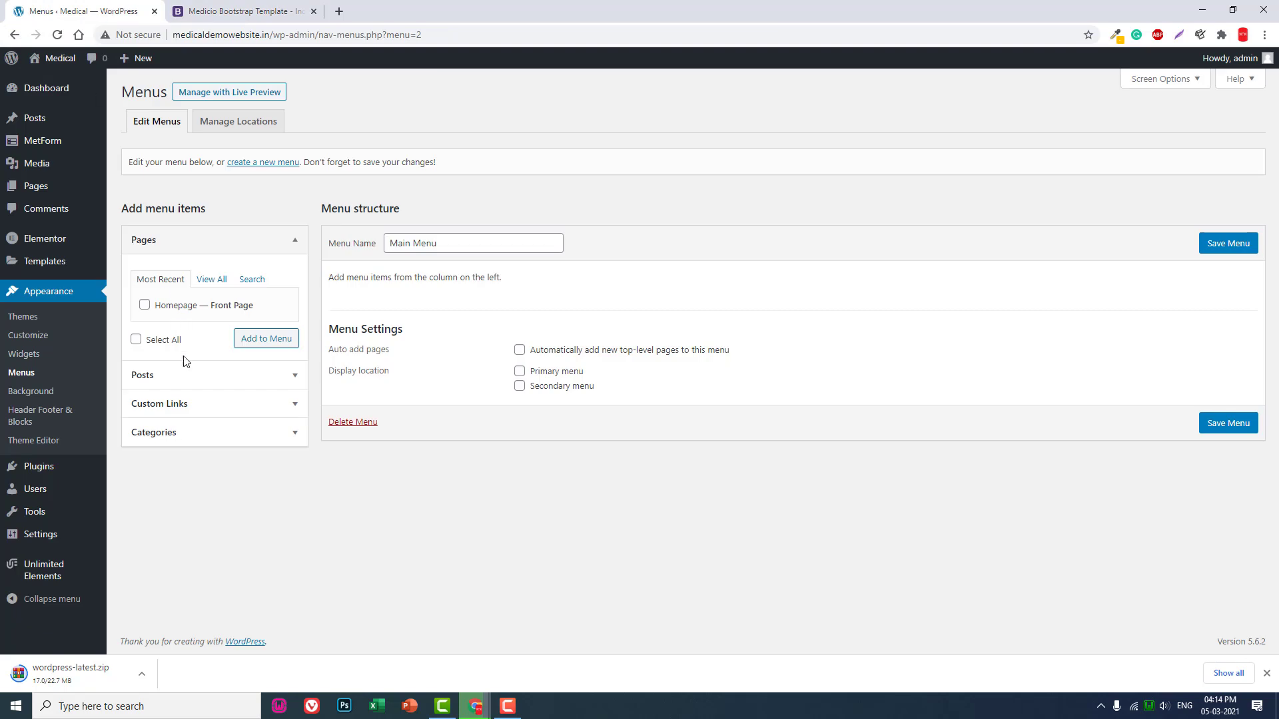
# Add a 'Home' custom link with URL '/' to Main Menu.
pyautogui.click(219, 404)
pyautogui.click(258, 340)
pyautogui.write('£')
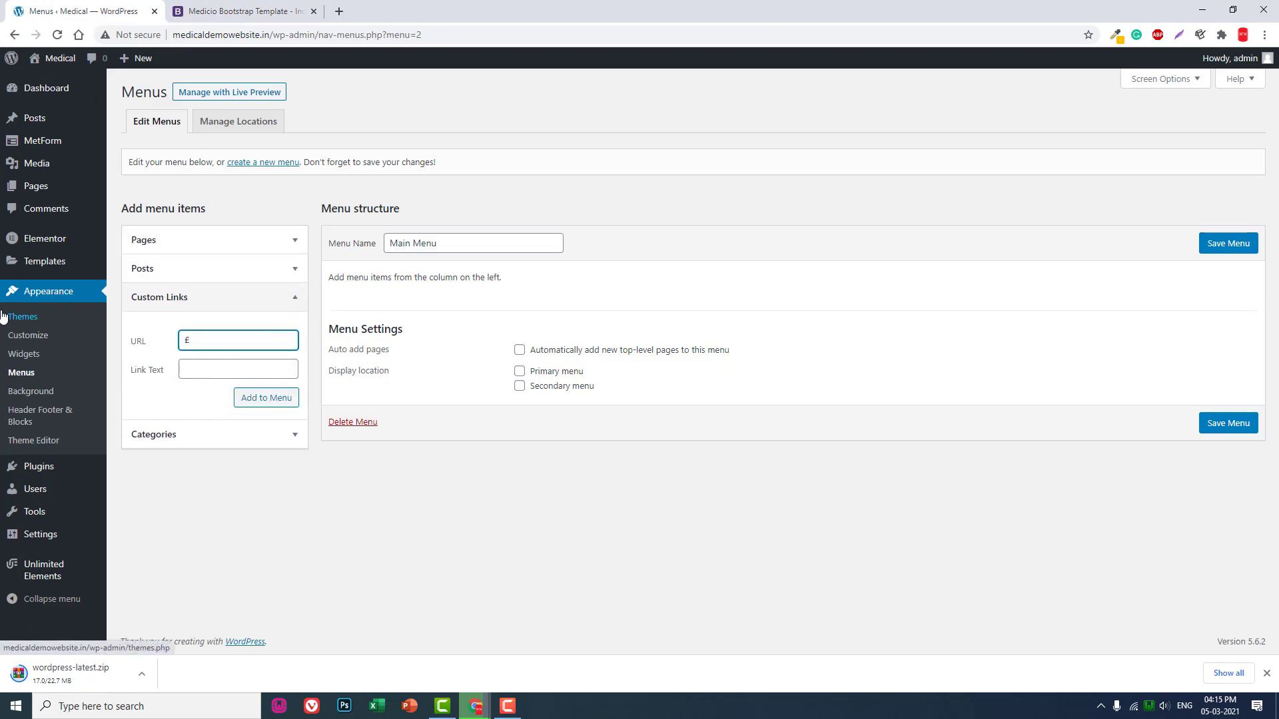
pyautogui.press('BackSpace')
pyautogui.write('/')
pyautogui.press('Tab')
pyautogui.write('Home')
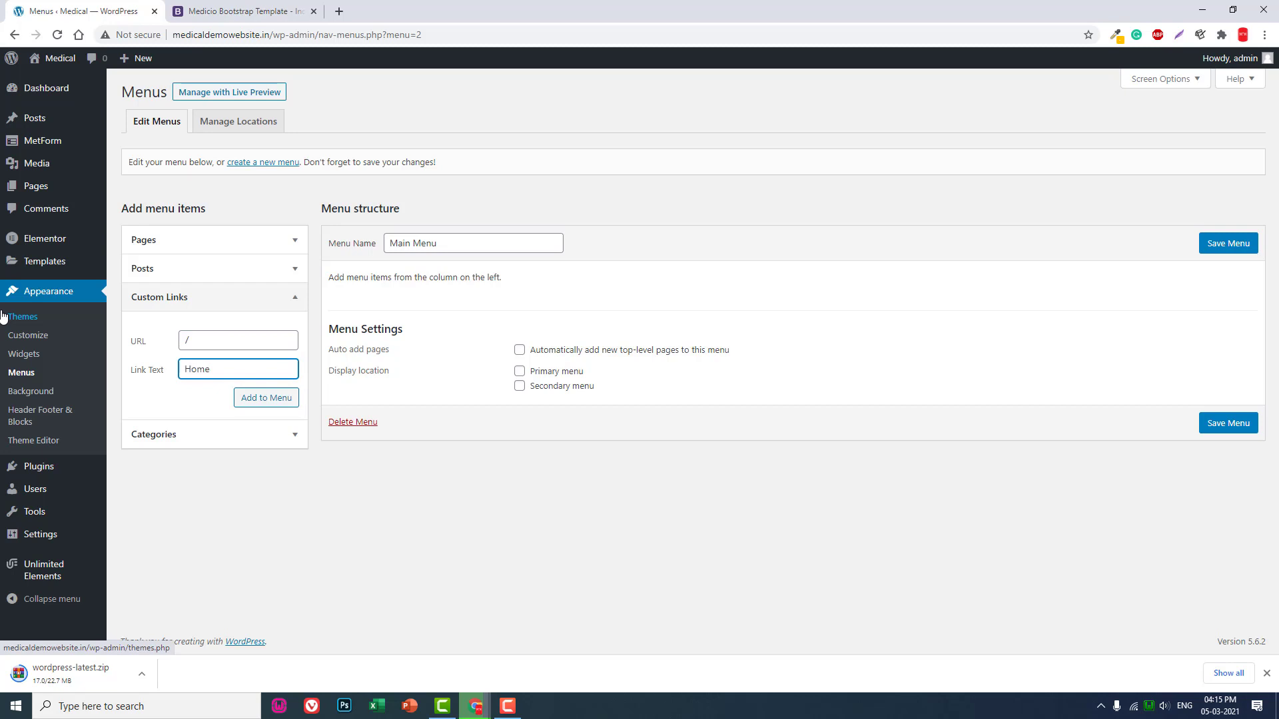
pyautogui.click(268, 402)
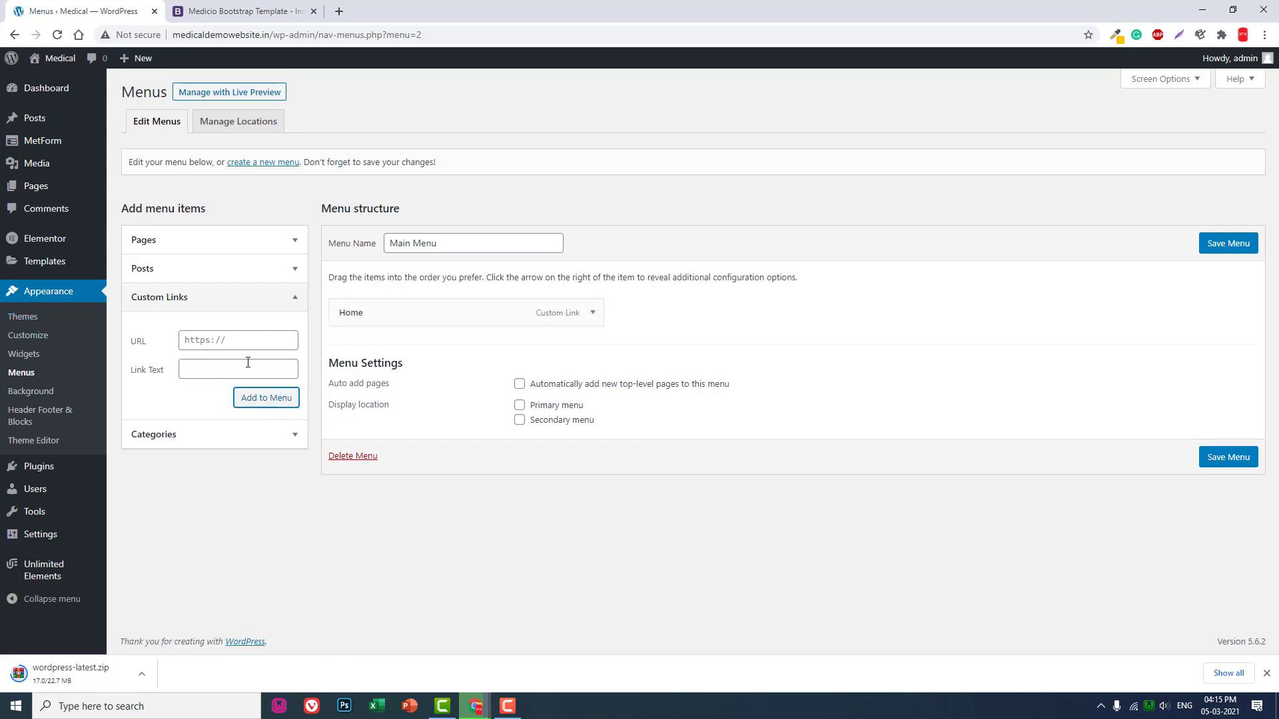
# Add an 'About' custom link pointing to '#about'.
pyautogui.click(239, 337)
pyautogui.write('£')
pyautogui.press('BackSpace')
pyautogui.write('£')
pyautogui.press('BackSpace')
pyautogui.write('#')
pyautogui.click(230, 10)
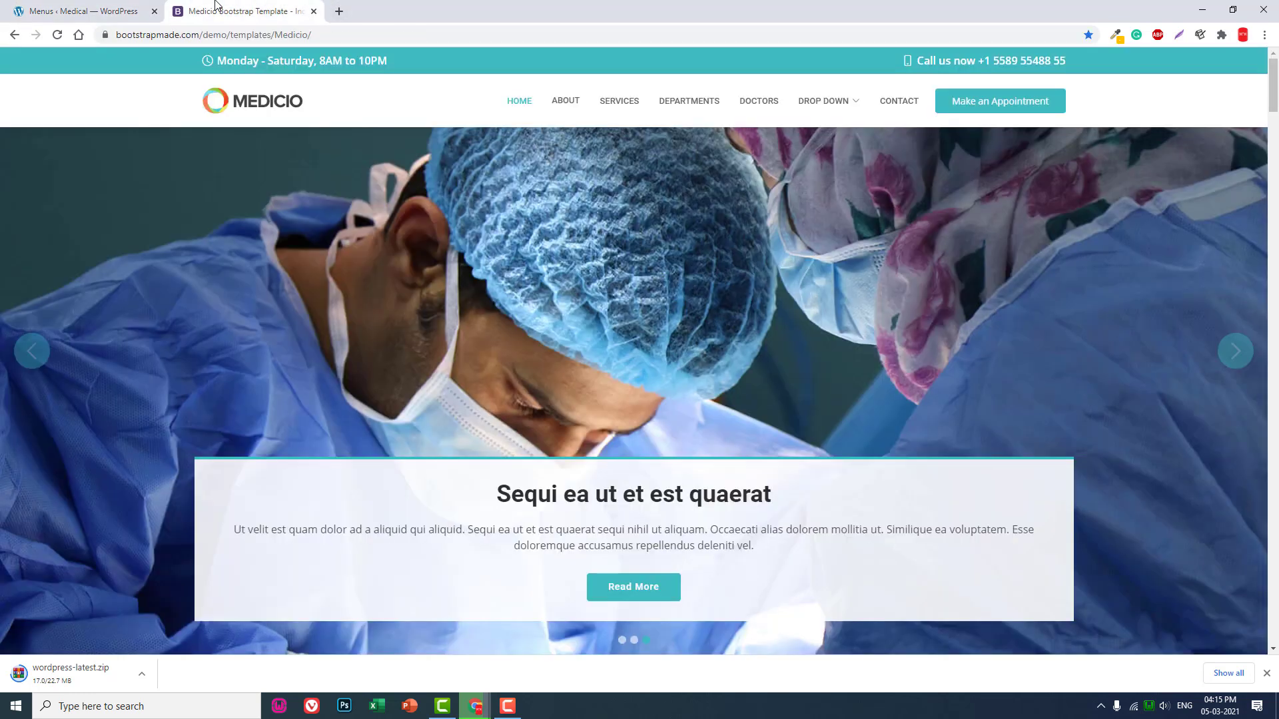
pyautogui.click(110, 12)
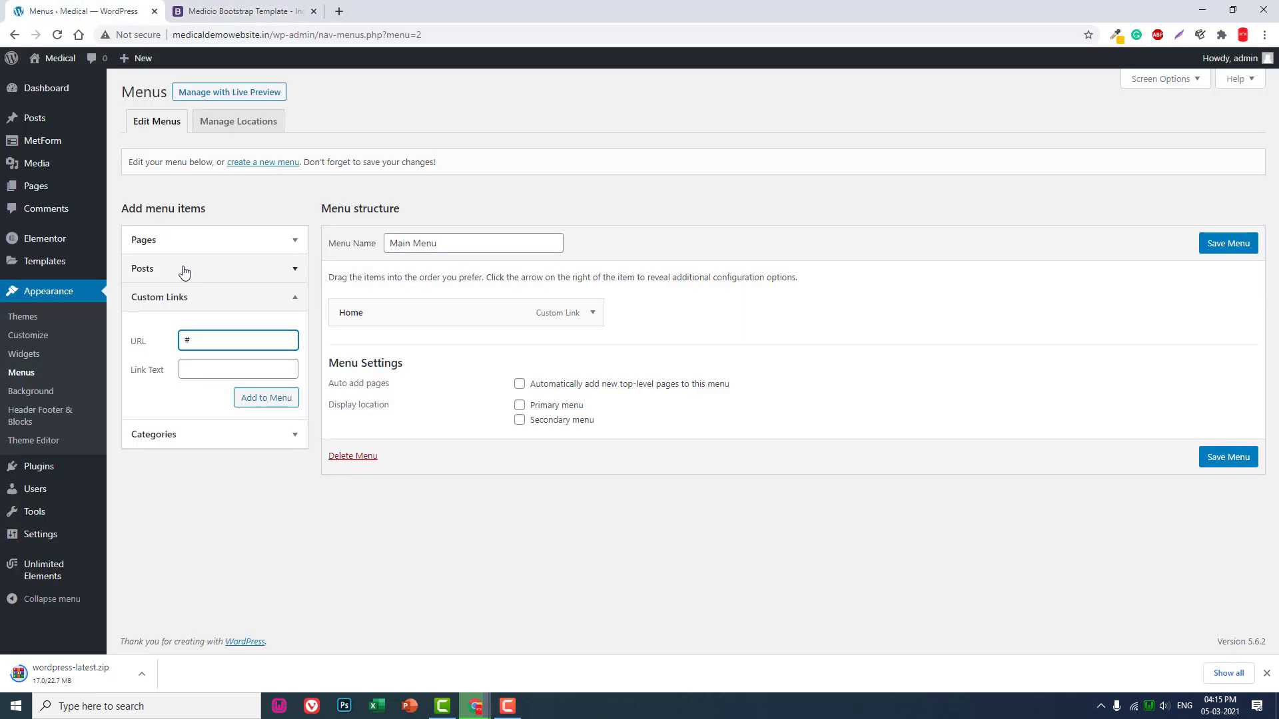
pyautogui.press('Tab')
pyautogui.write('About')
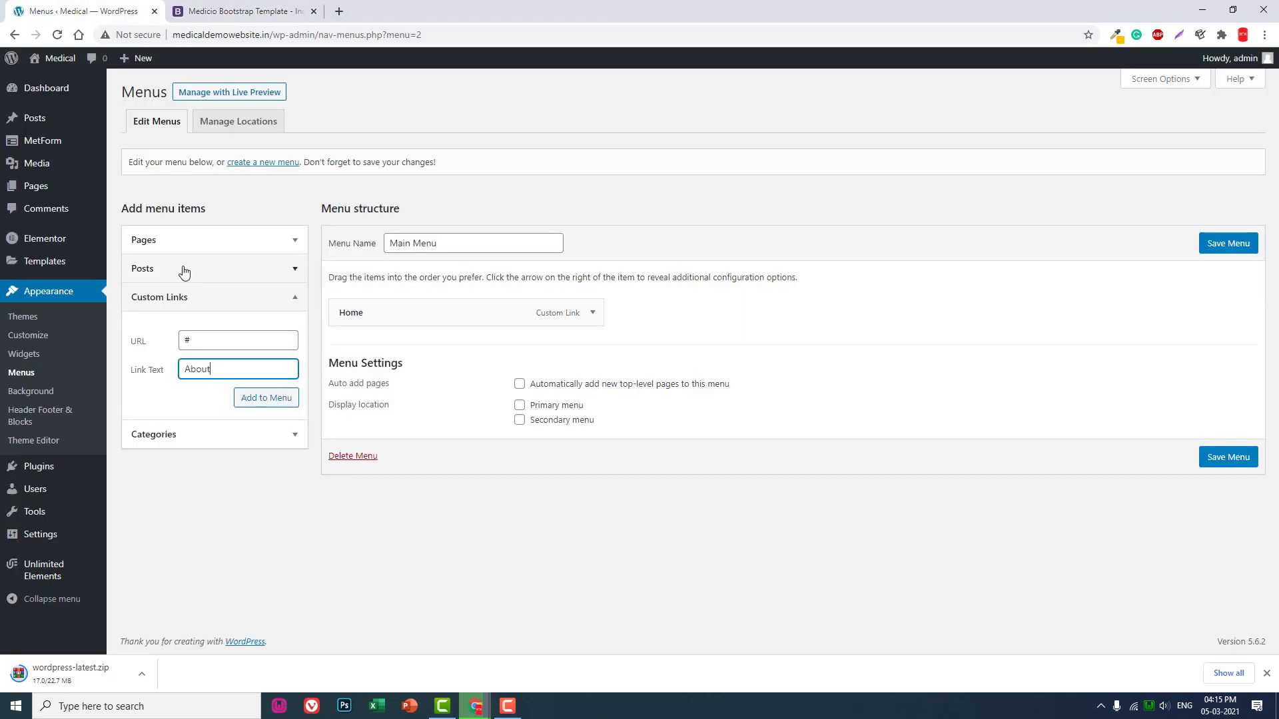
pyautogui.click(223, 339)
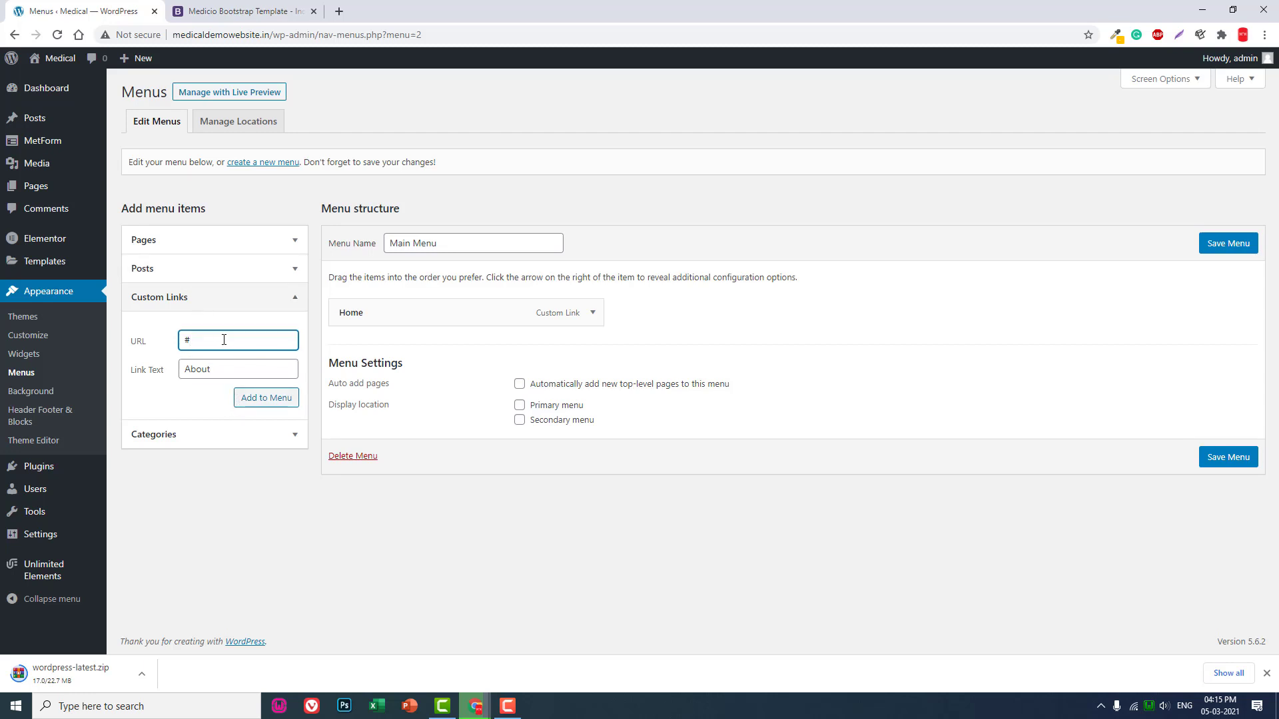
pyautogui.write('about')
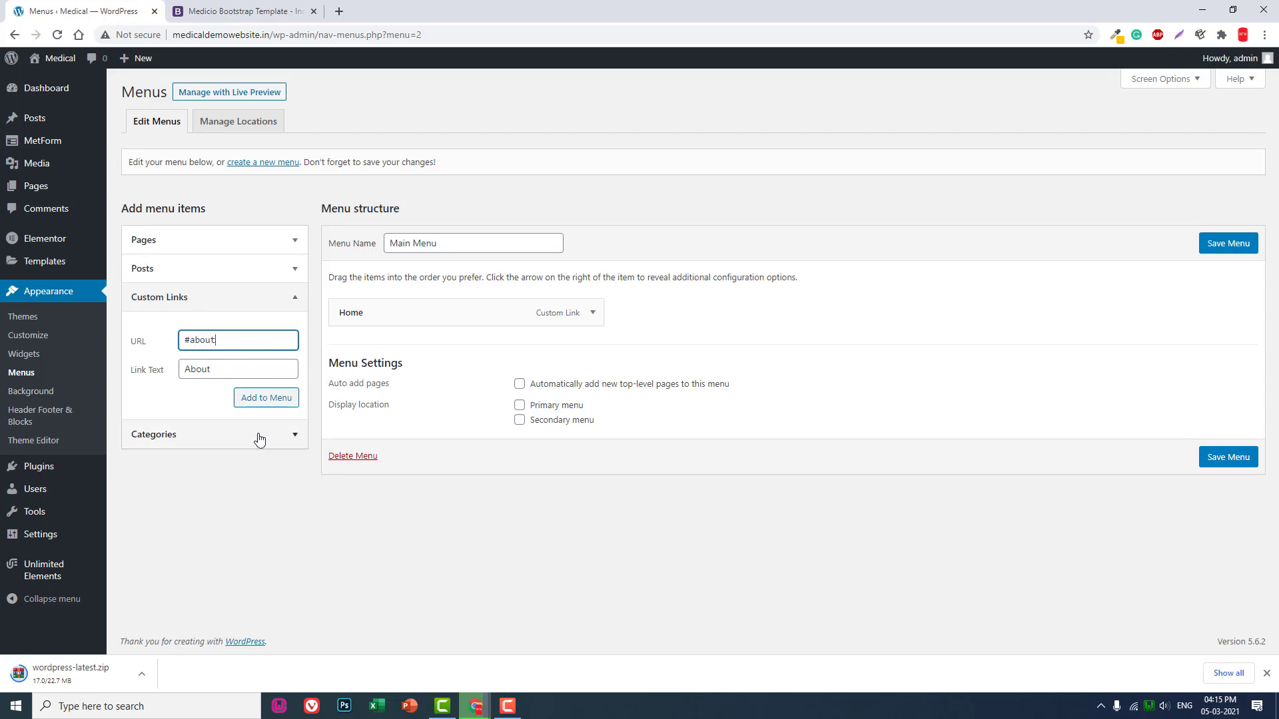
pyautogui.click(262, 400)
# Add a 'Services' custom link pointing to '#services'.
pyautogui.click(234, 342)
pyautogui.write('#ser')
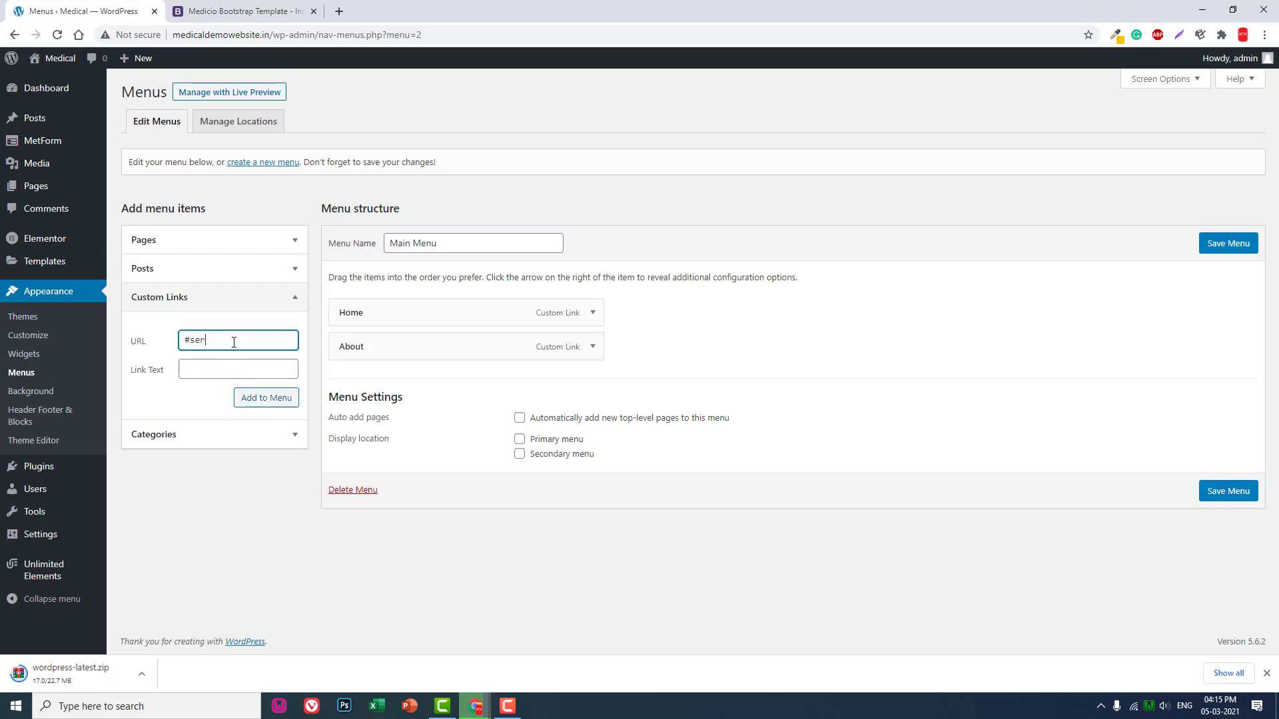
pyautogui.write('vices')
pyautogui.click(222, 369)
pyautogui.write('Service')
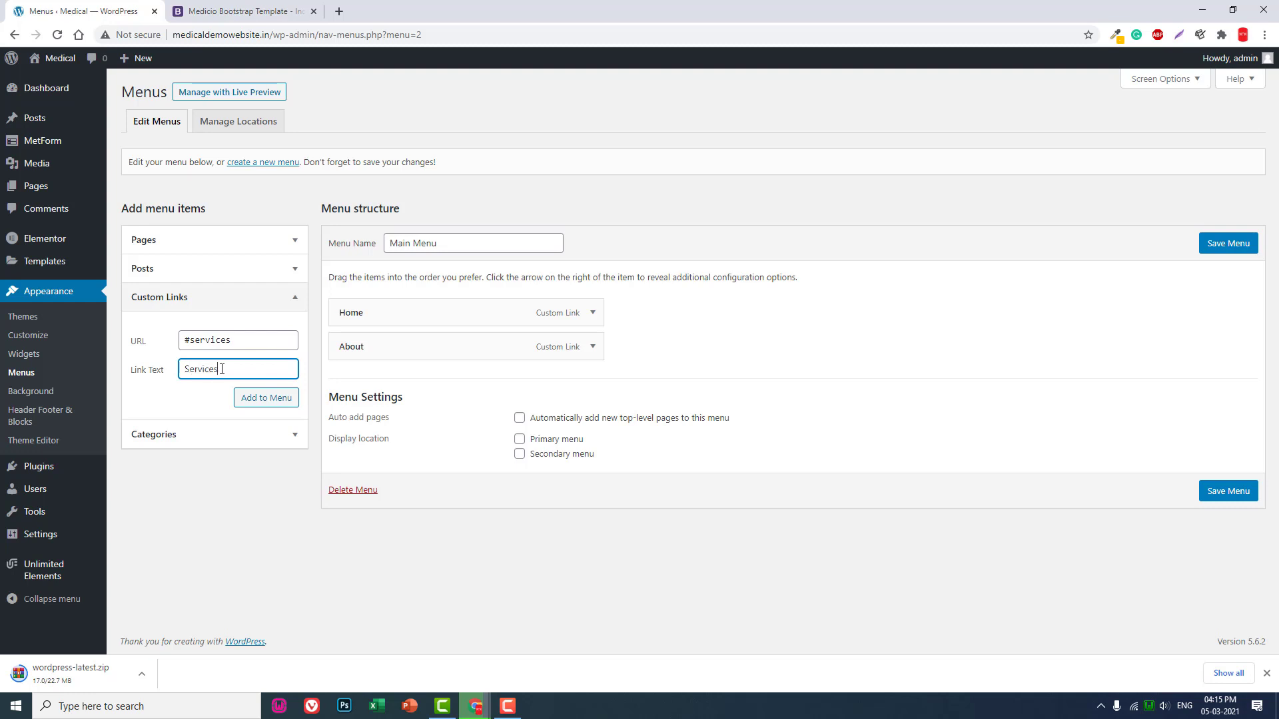
pyautogui.click(275, 409)
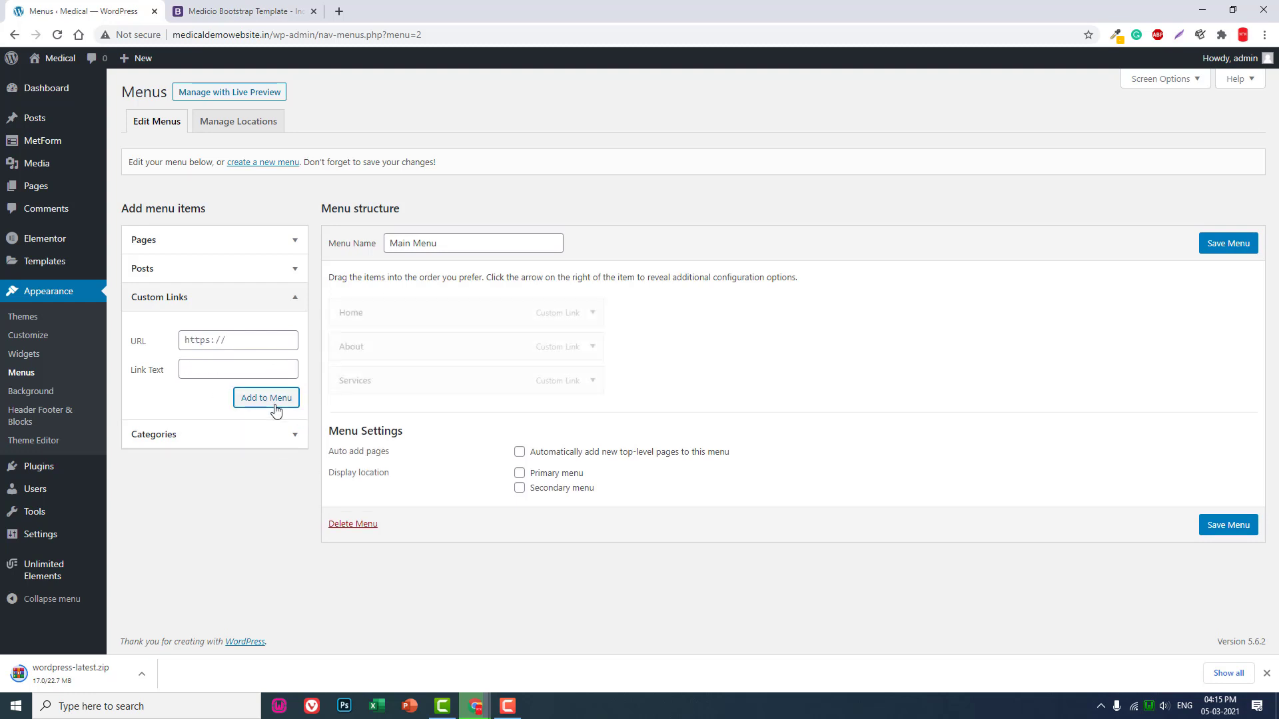
pyautogui.click(239, 10)
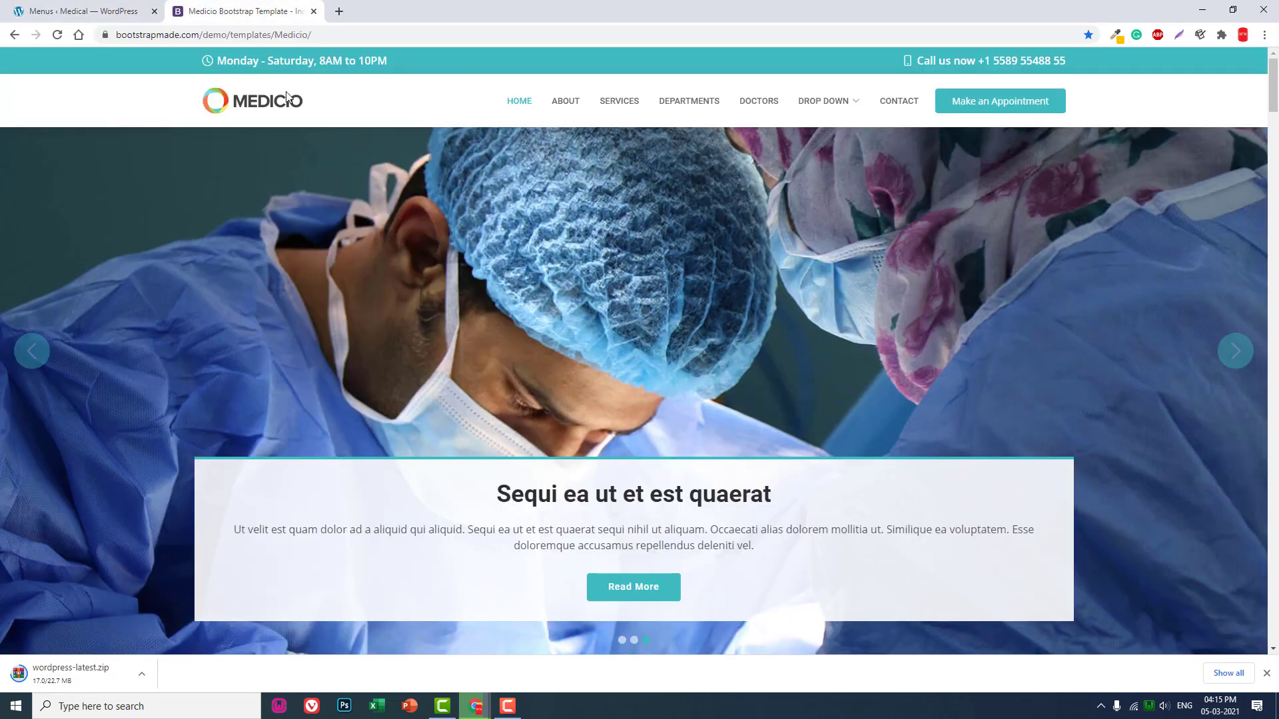
# Add 'Departments' and 'Doctors' custom links to Main Menu.
pyautogui.click(106, 10)
pyautogui.click(224, 341)
pyautogui.write('#departments')
pyautogui.press('Tab')
pyautogui.write('partments')
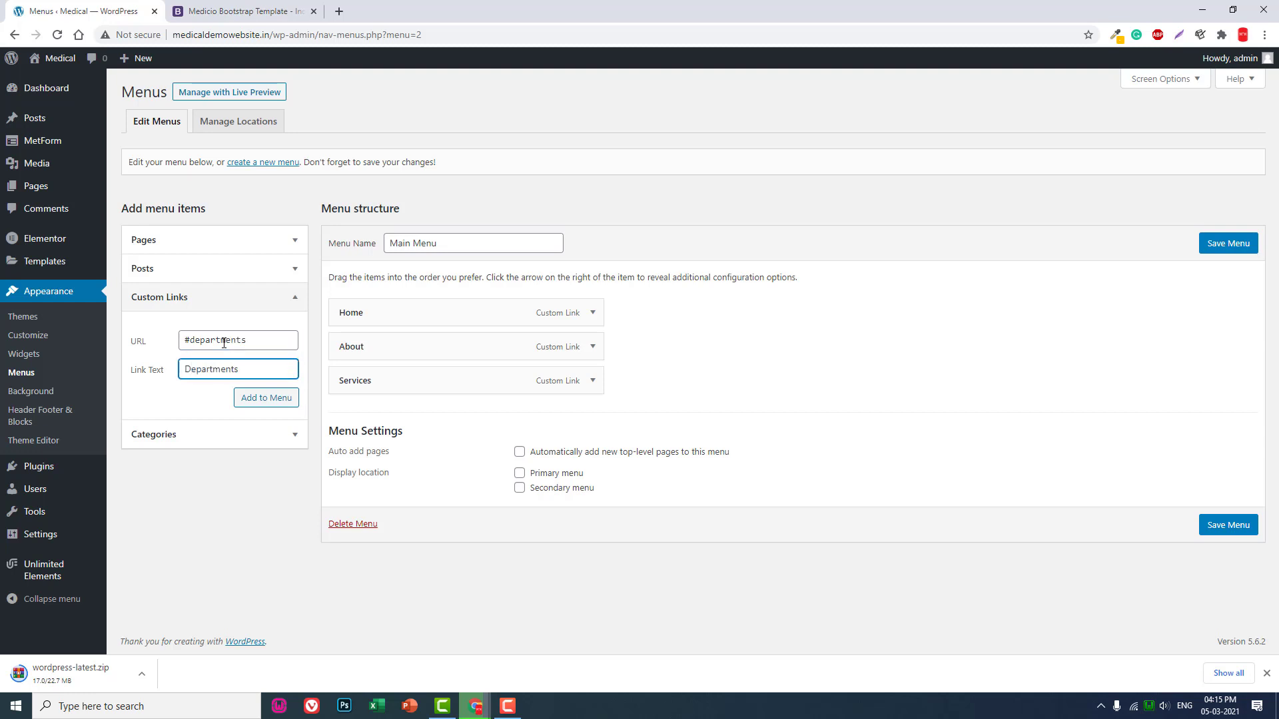
pyautogui.press('Return')
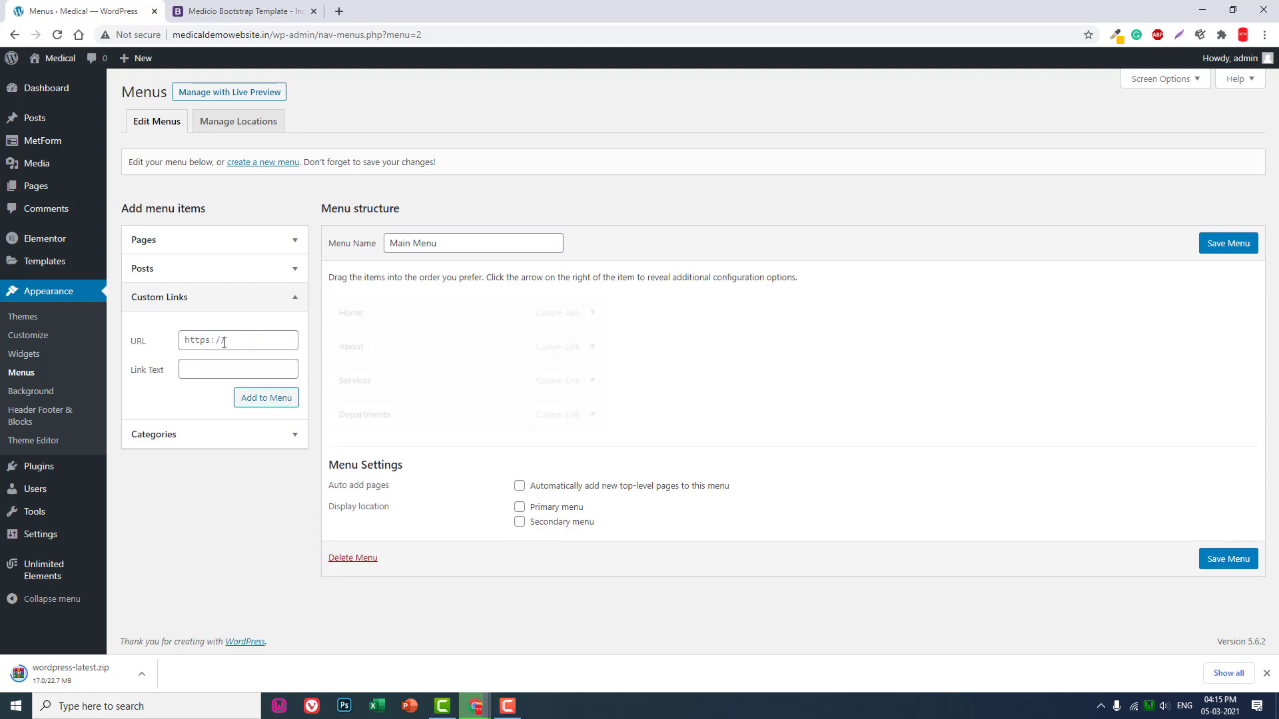
pyautogui.click(223, 341)
pyautogui.write('#')
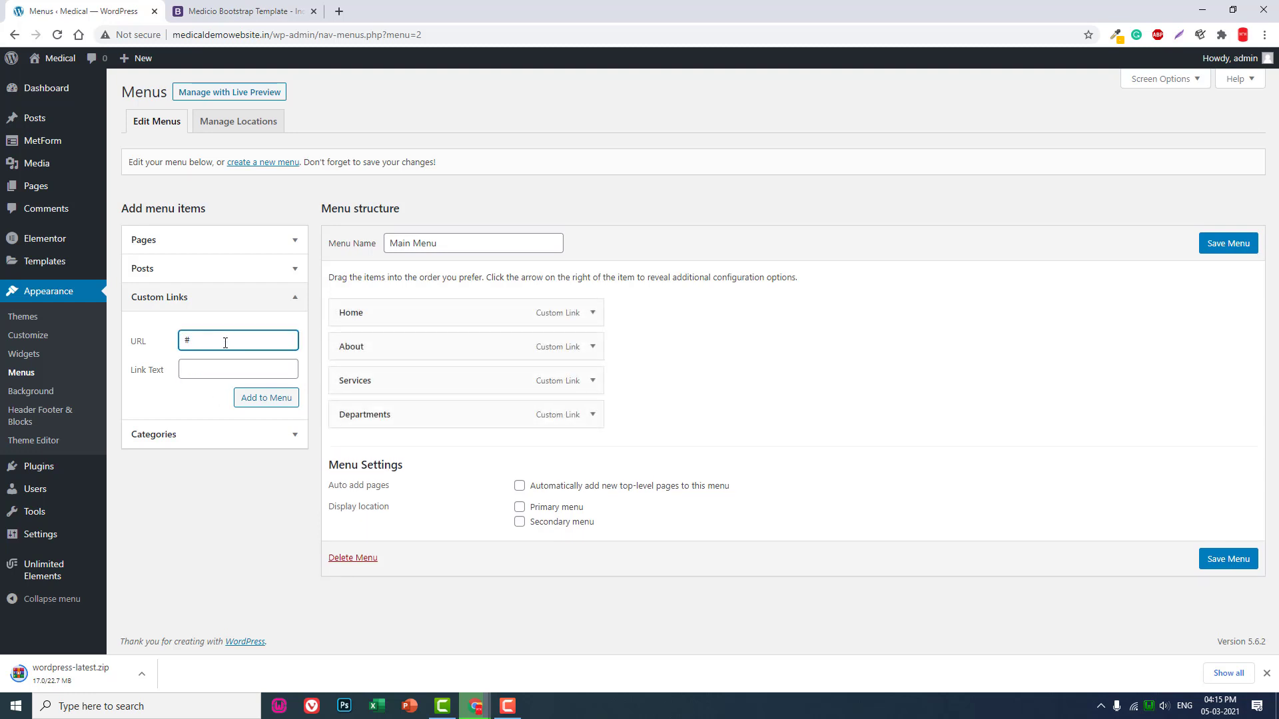
pyautogui.write('doctors')
pyautogui.press('Tab')
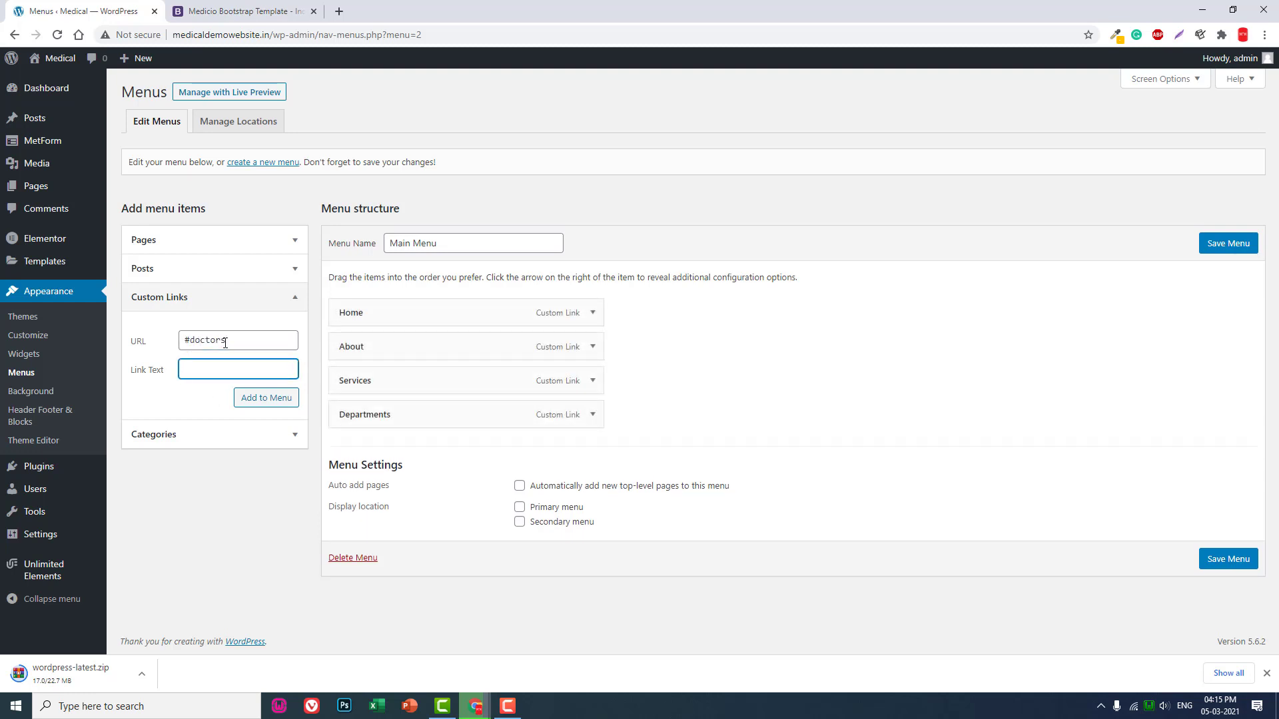
pyautogui.write('Doctors')
pyautogui.press('Return')
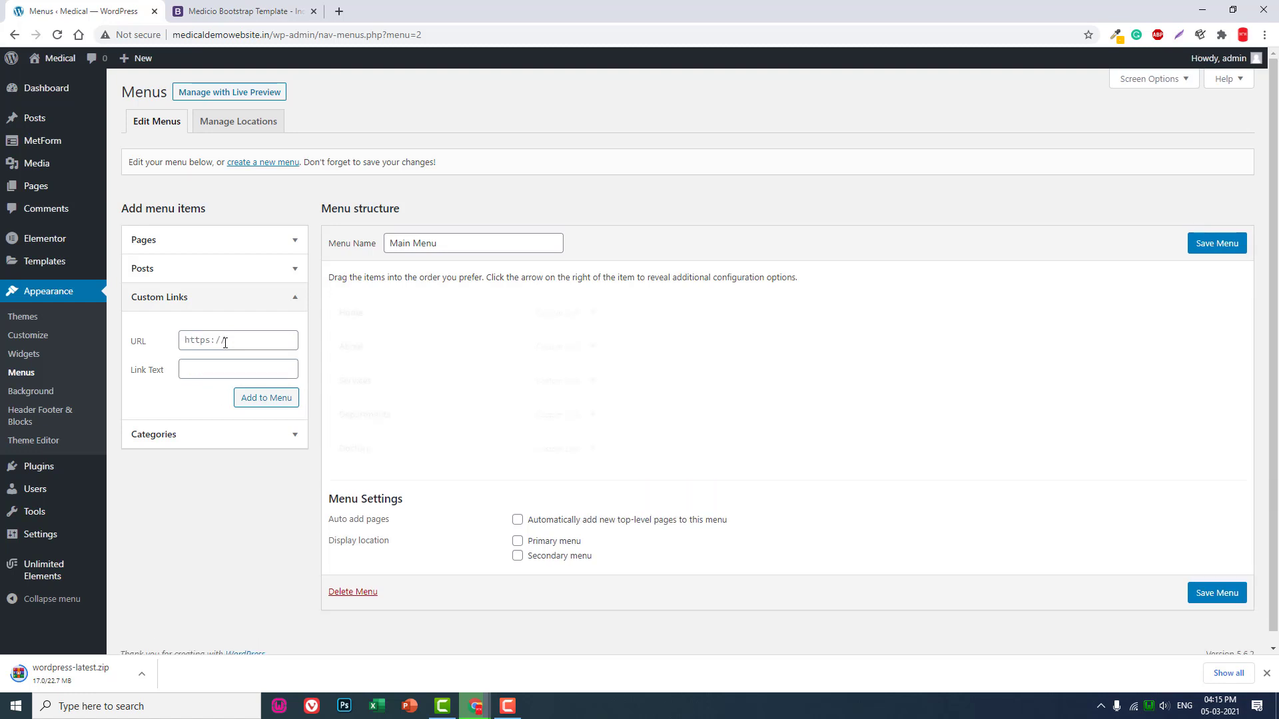
# Add a 'Contact' link to '#contact' and save Main Menu.
pyautogui.click(223, 341)
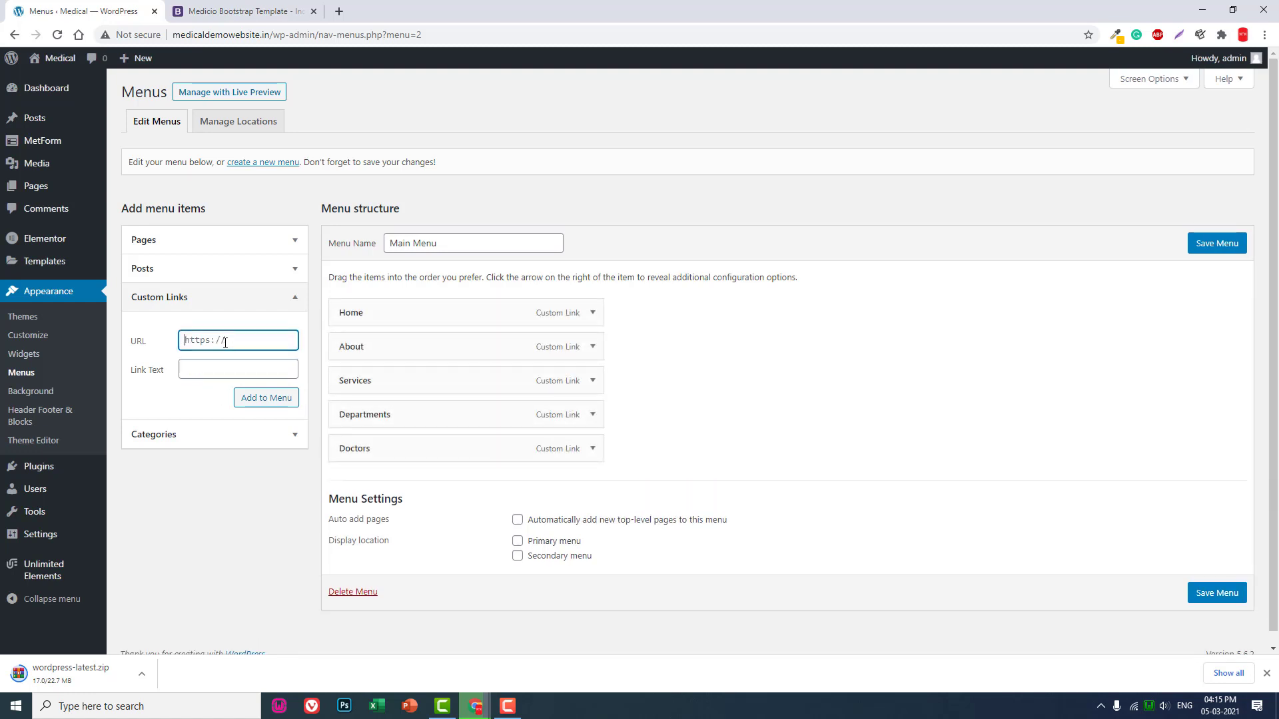
pyautogui.write('#con')
pyautogui.write('tact')
pyautogui.press('Tab')
pyautogui.write('Contac')
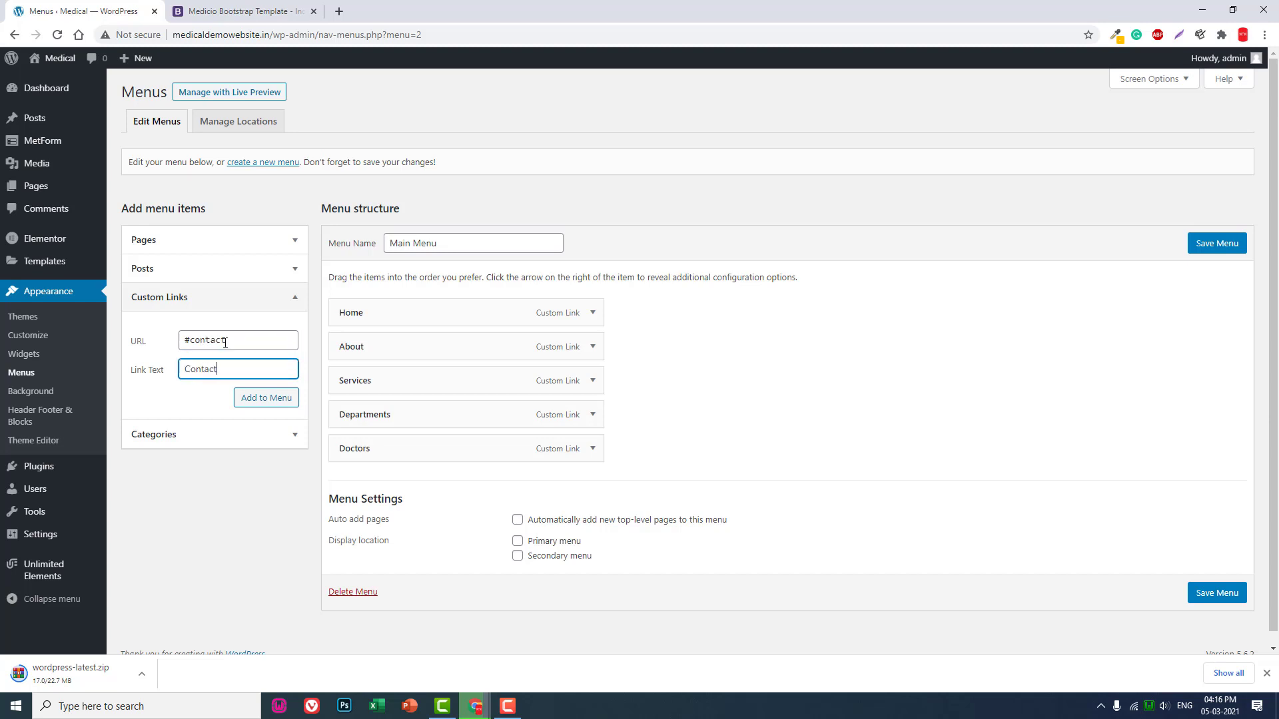
pyautogui.click(264, 400)
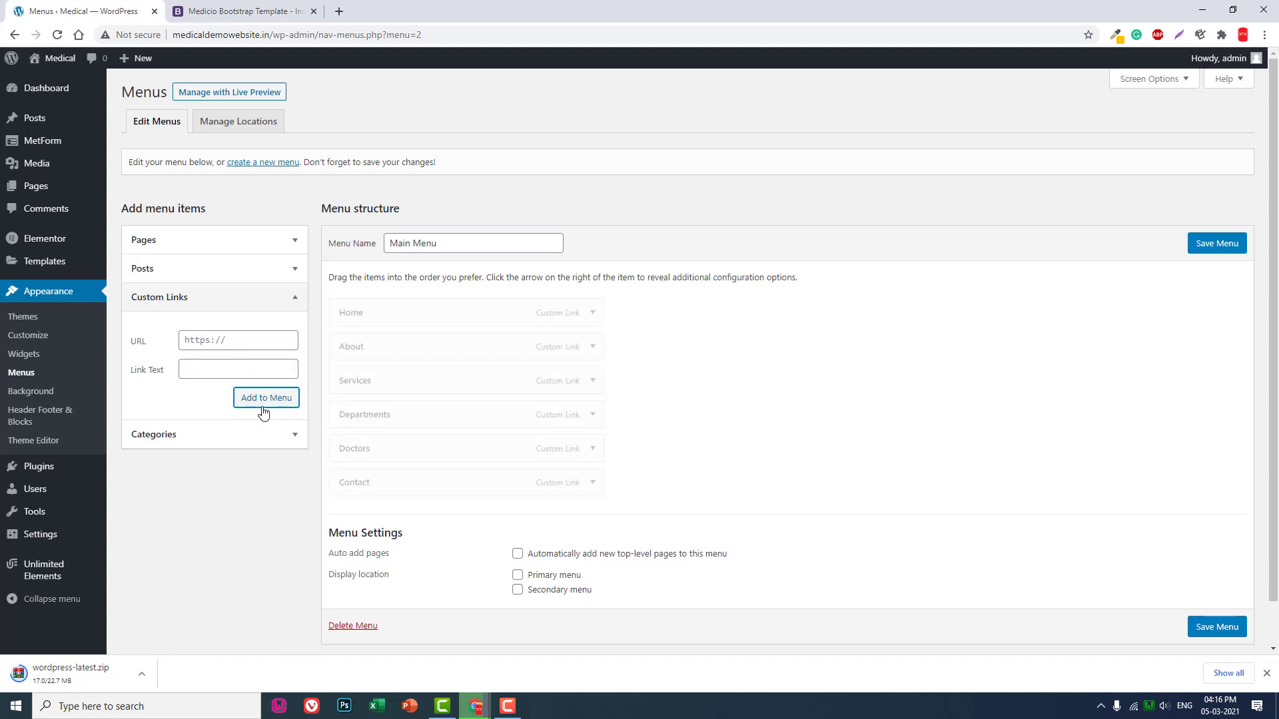
pyautogui.click(1217, 242)
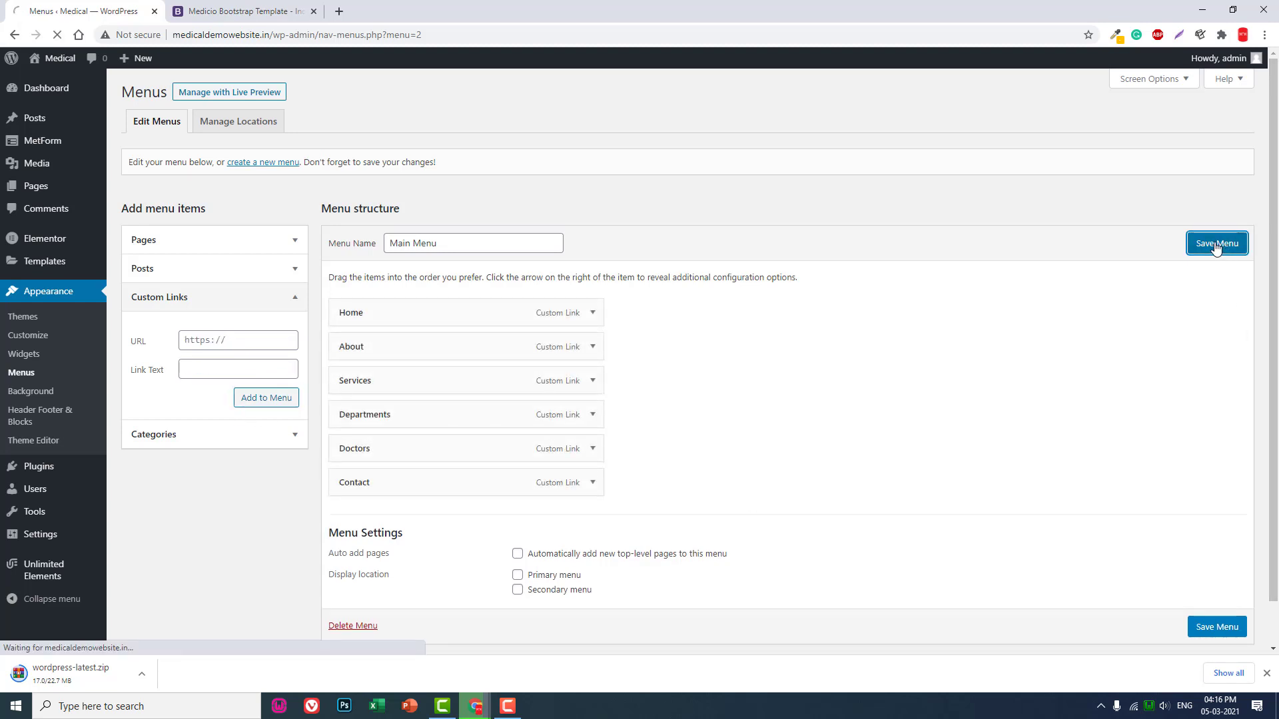
pyautogui.click(210, 10)
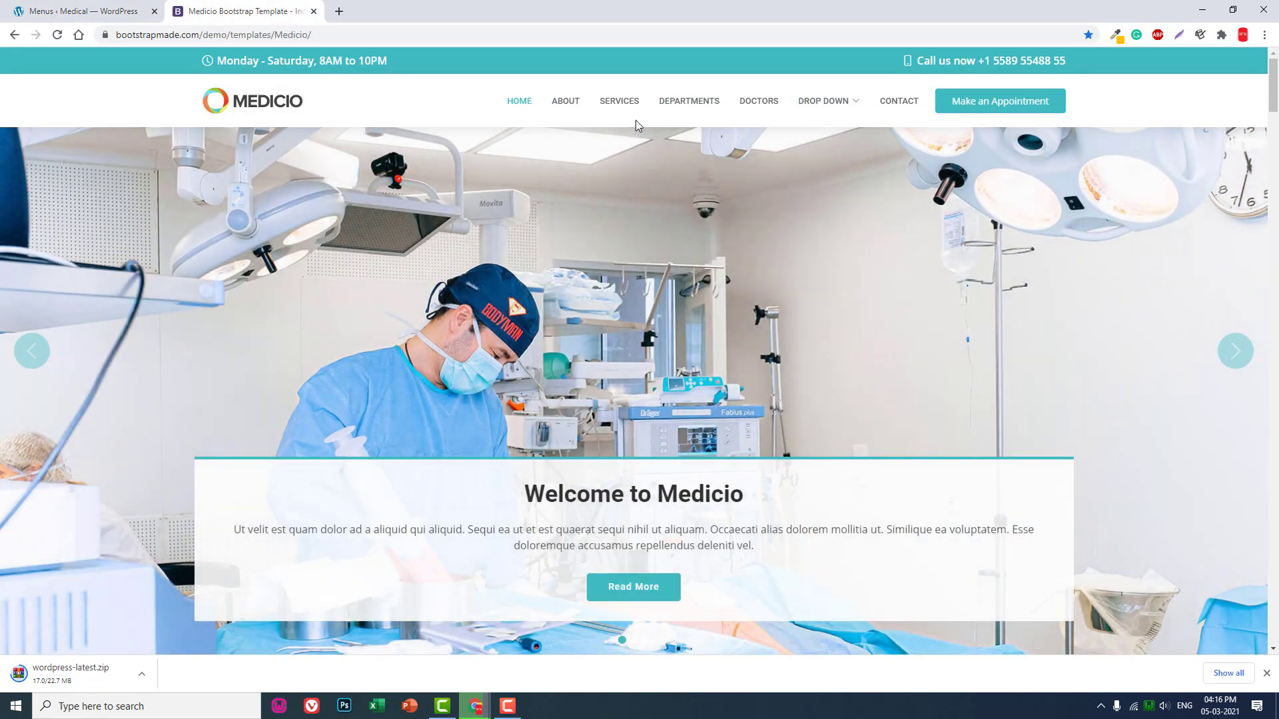
pyautogui.click(120, 11)
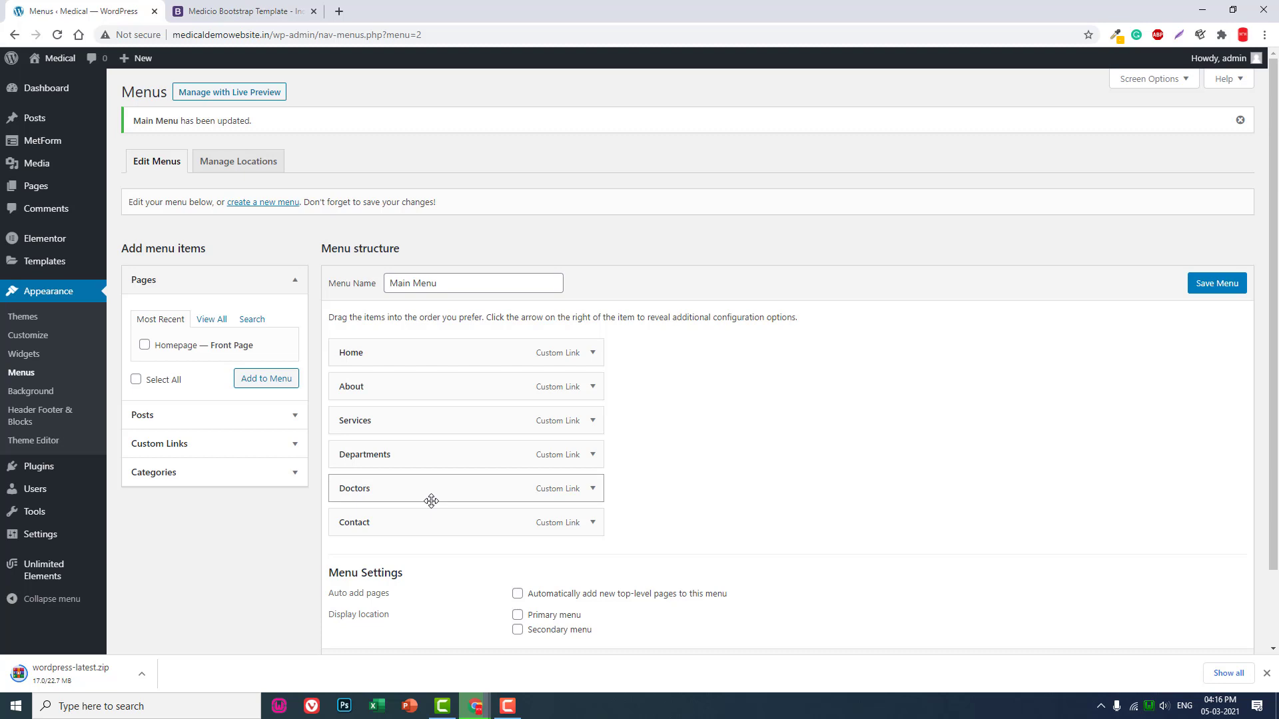
pyautogui.click(1221, 289)
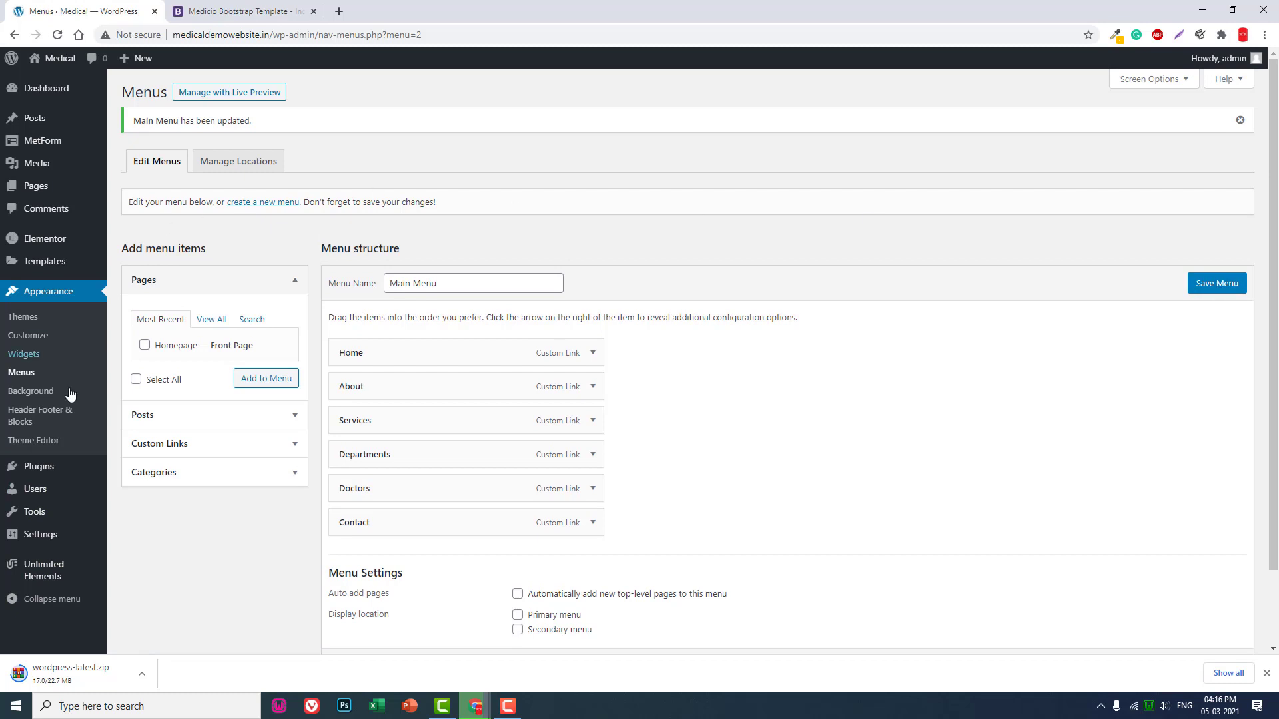
# Publish a new Header template: Entire Website, All user roles, Elementor Canvas layout.
pyautogui.click(42, 419)
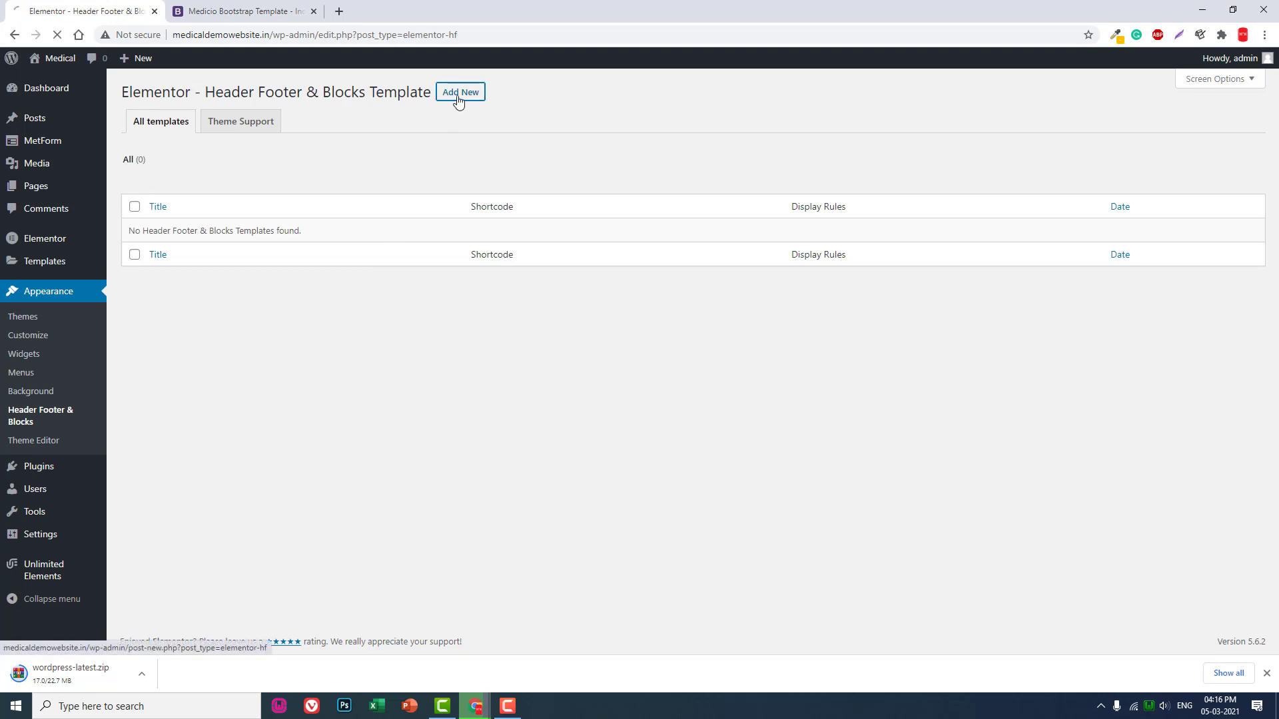
pyautogui.click(459, 95)
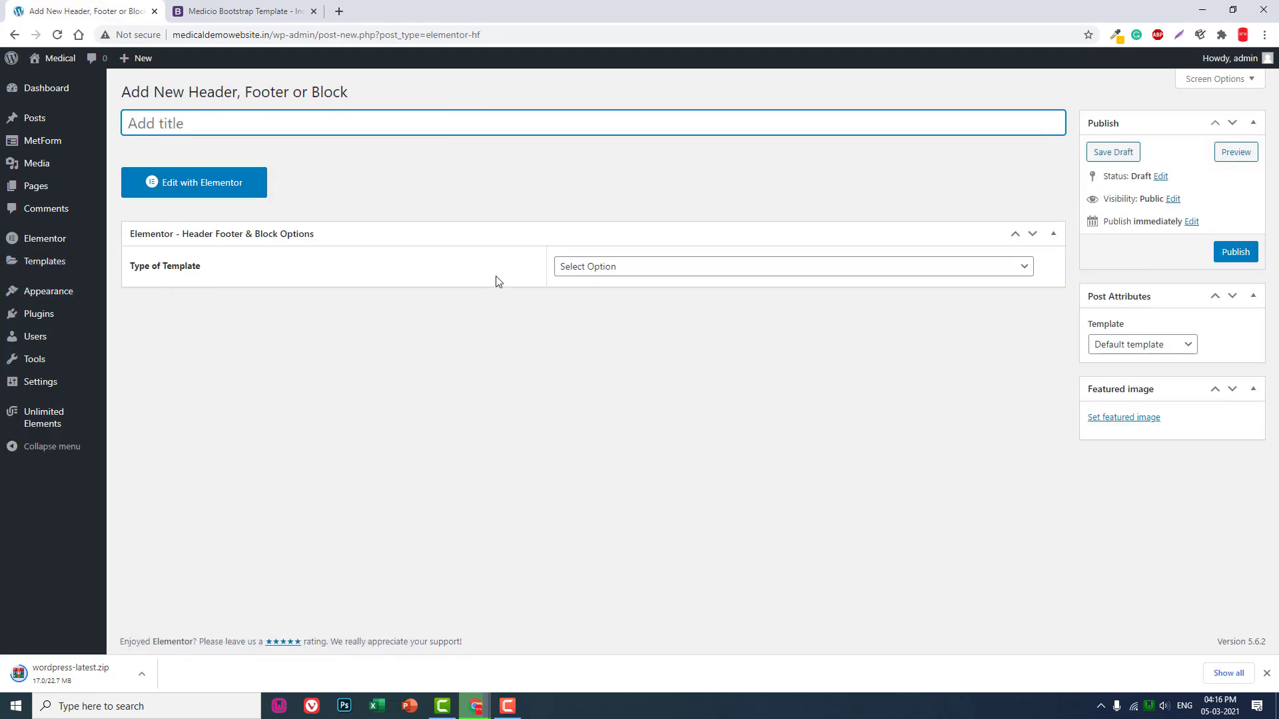
pyautogui.click(618, 267)
pyautogui.click(600, 295)
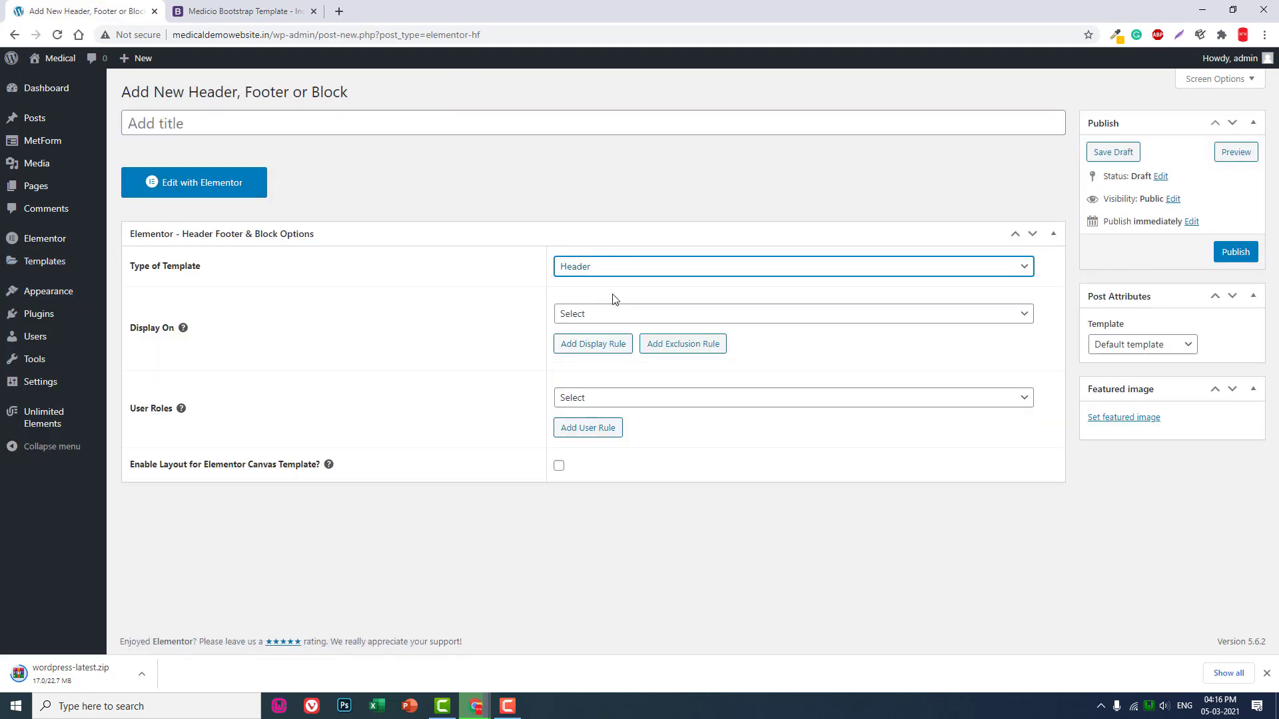
pyautogui.click(620, 319)
pyautogui.click(627, 357)
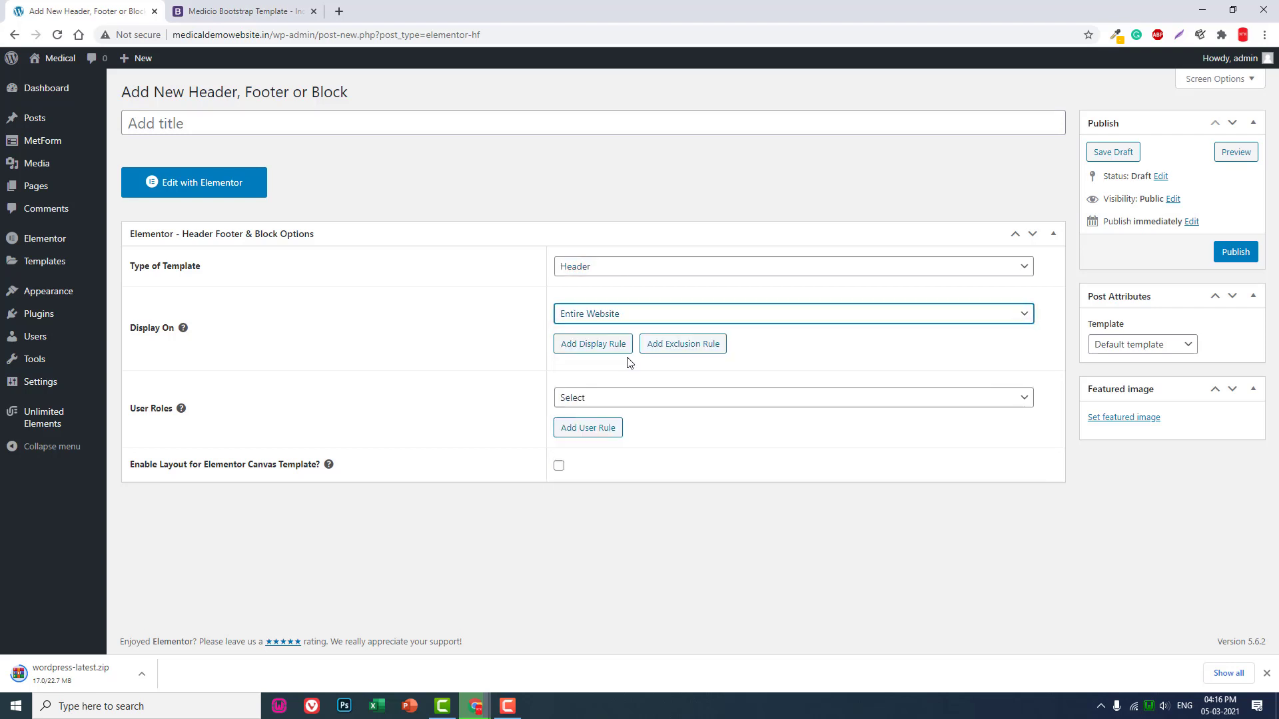
pyautogui.click(669, 399)
pyautogui.click(649, 450)
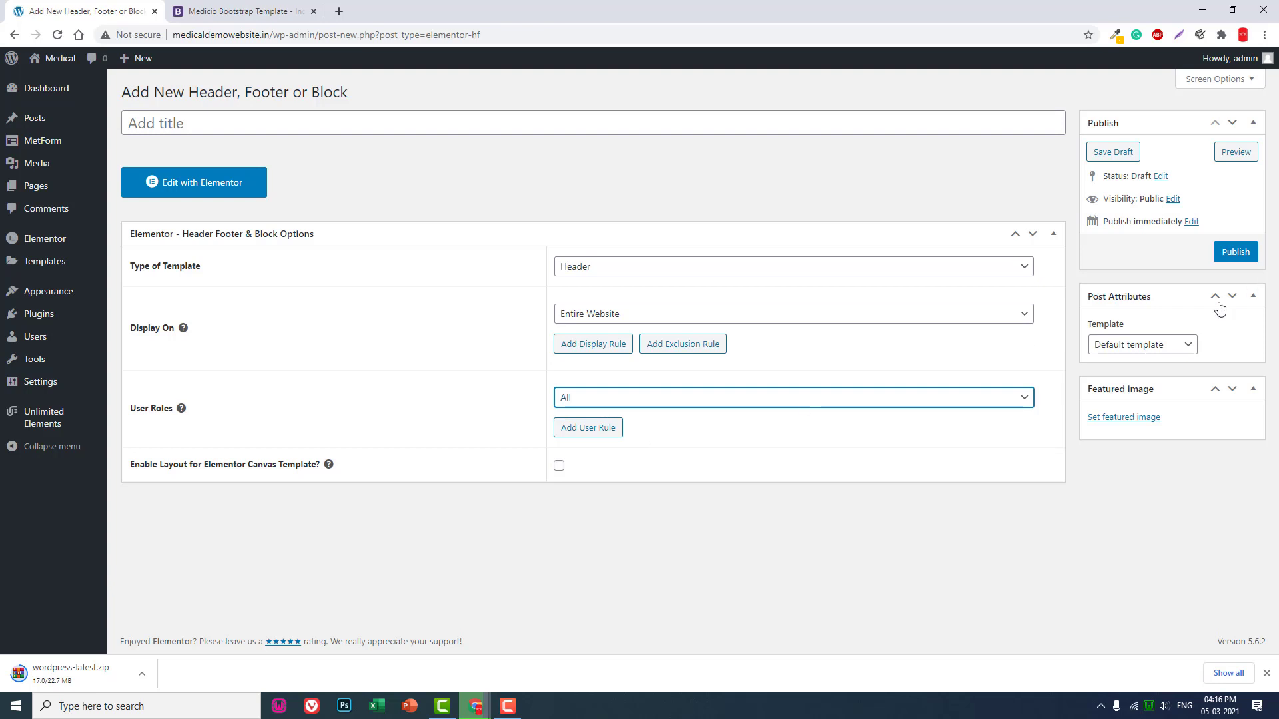
pyautogui.click(1159, 349)
pyautogui.click(1153, 374)
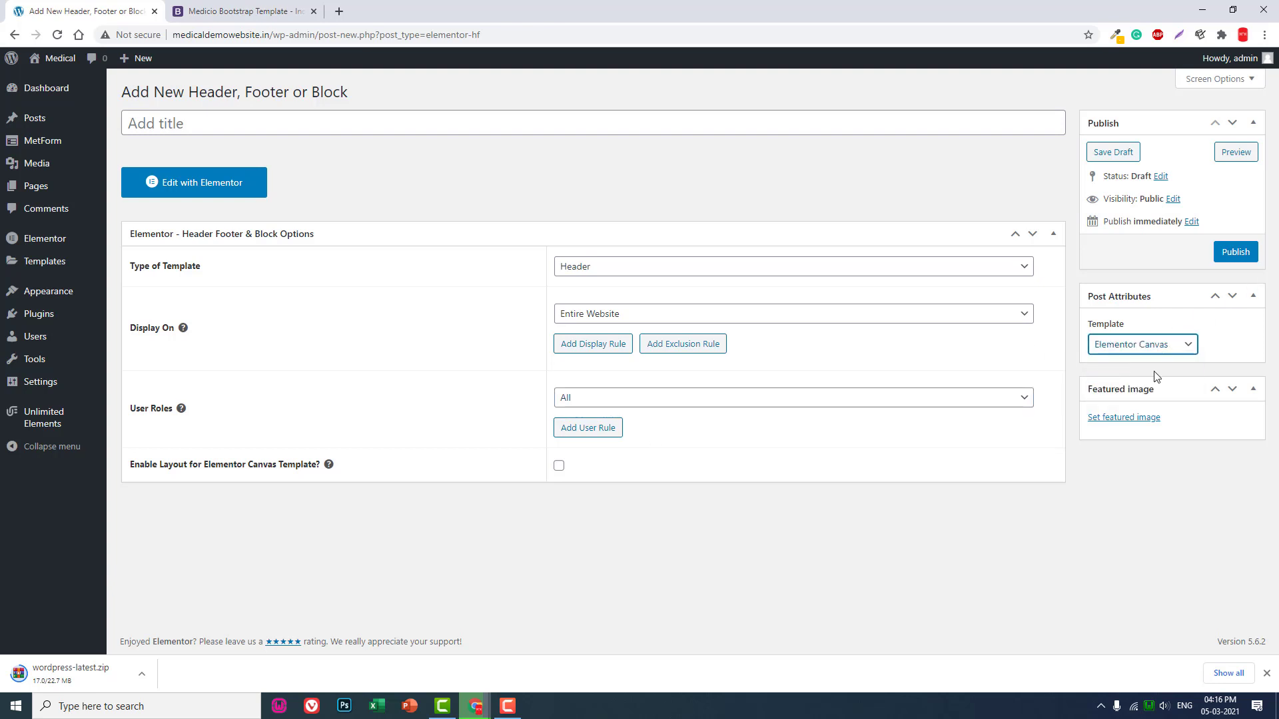
pyautogui.click(1235, 255)
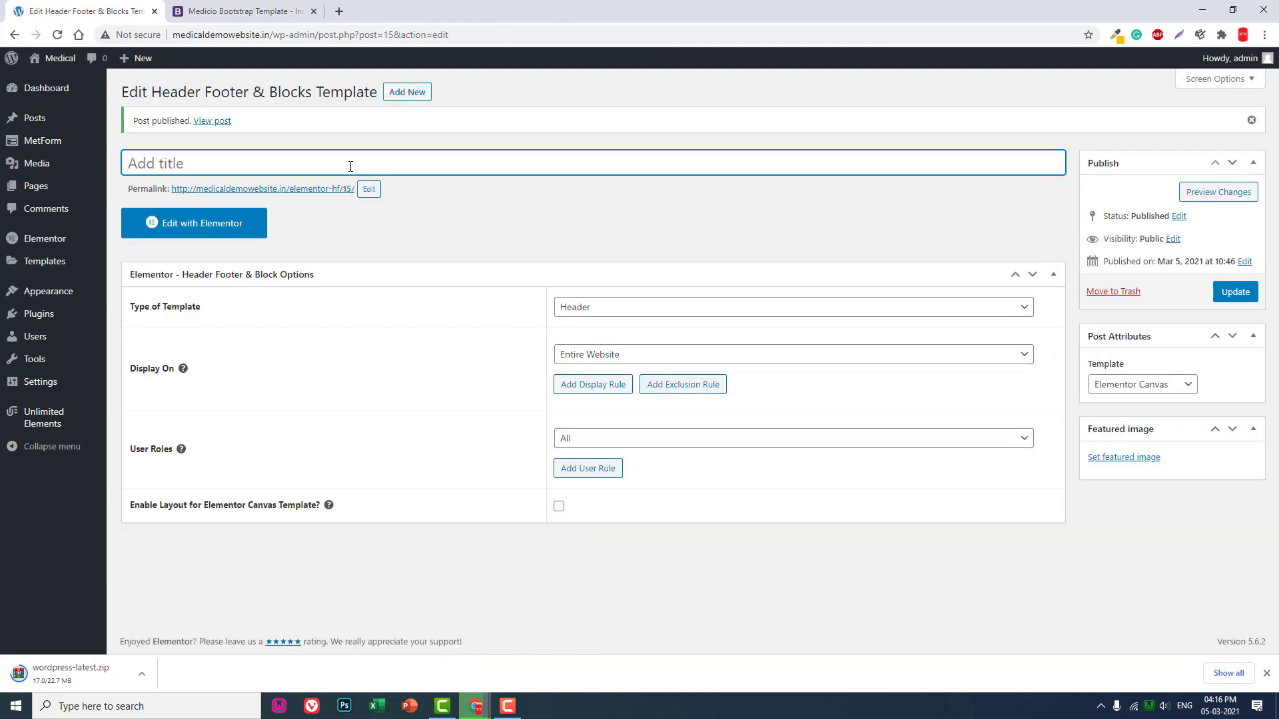
pyautogui.write('Headre')
# Retitle the template 'Header', update it, and open it in Elementor.
pyautogui.hotkey('ctrl', 'a')
pyautogui.write('Header')
pyautogui.click(1238, 291)
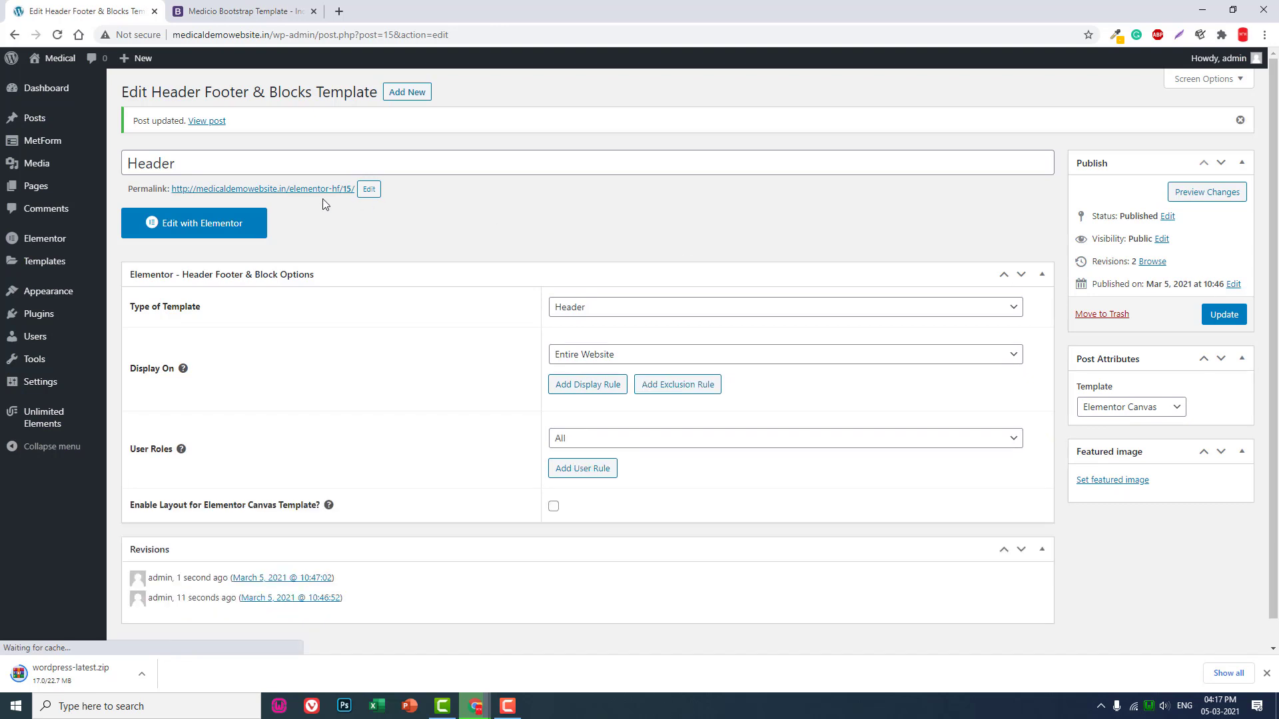
pyautogui.click(241, 225)
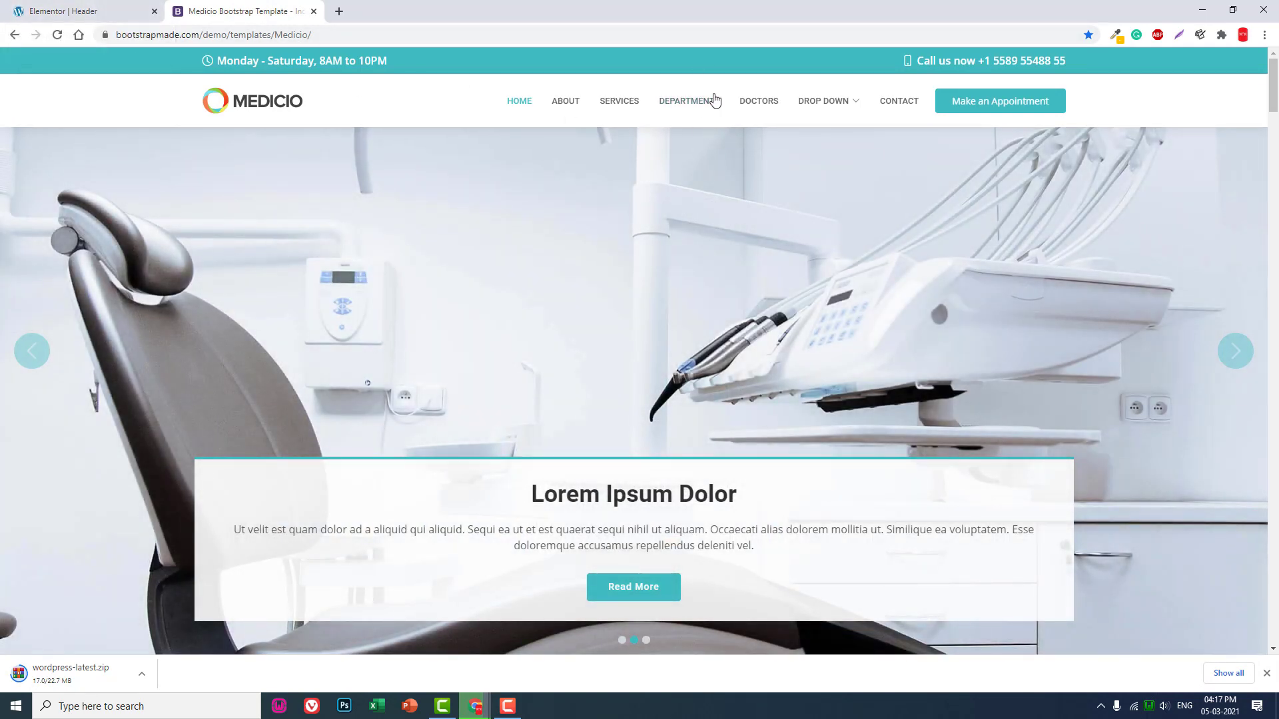
# Add a two-column section to the Elementor header.
pyautogui.click(24, 8)
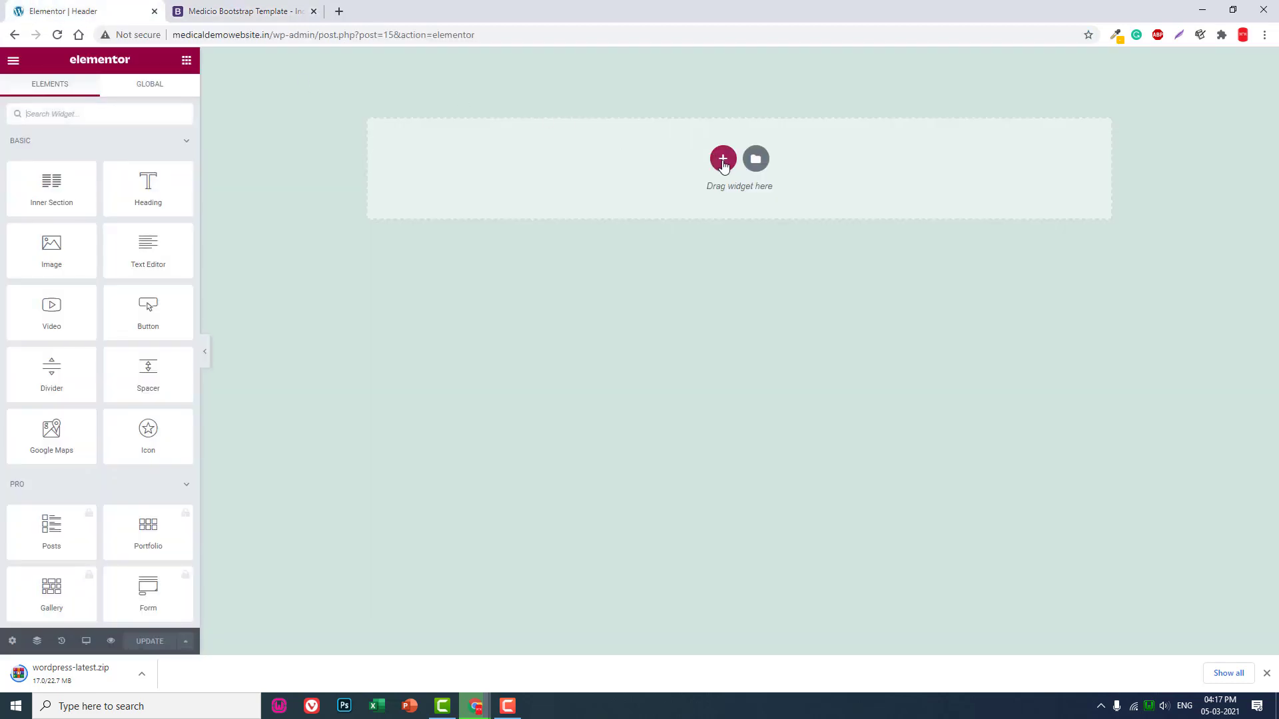
pyautogui.click(722, 158)
pyautogui.click(643, 201)
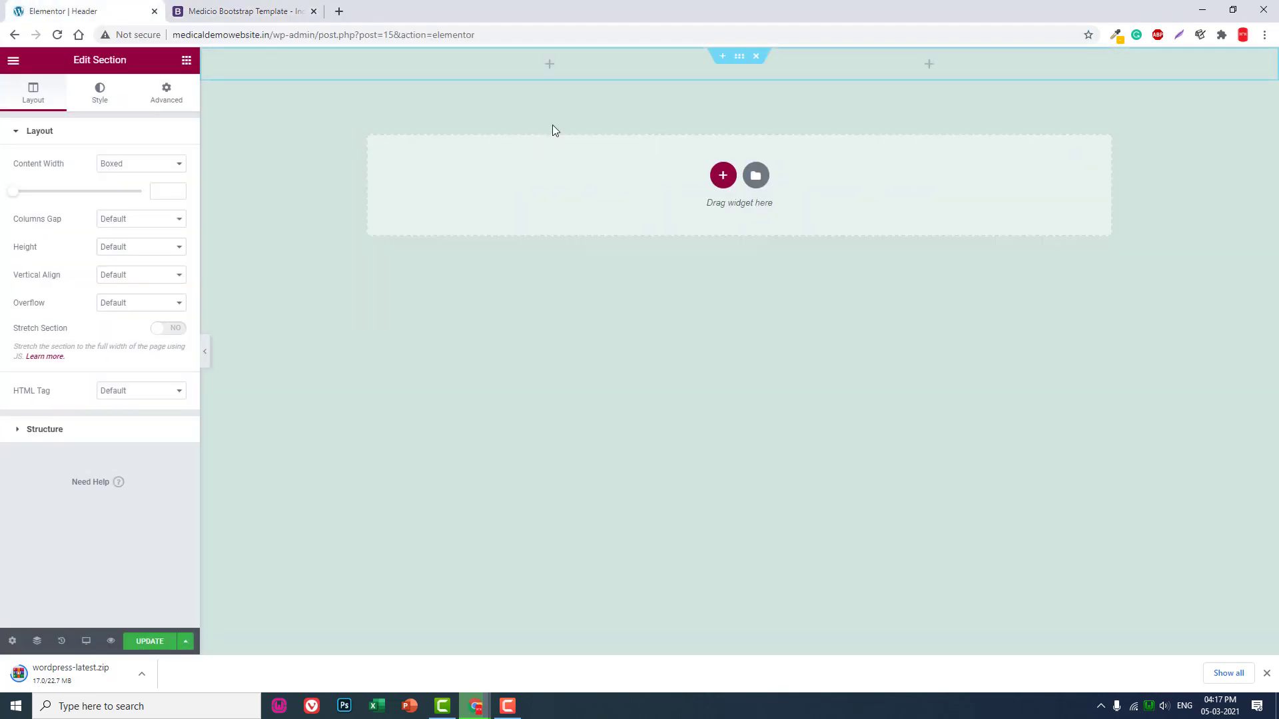
pyautogui.click(216, 10)
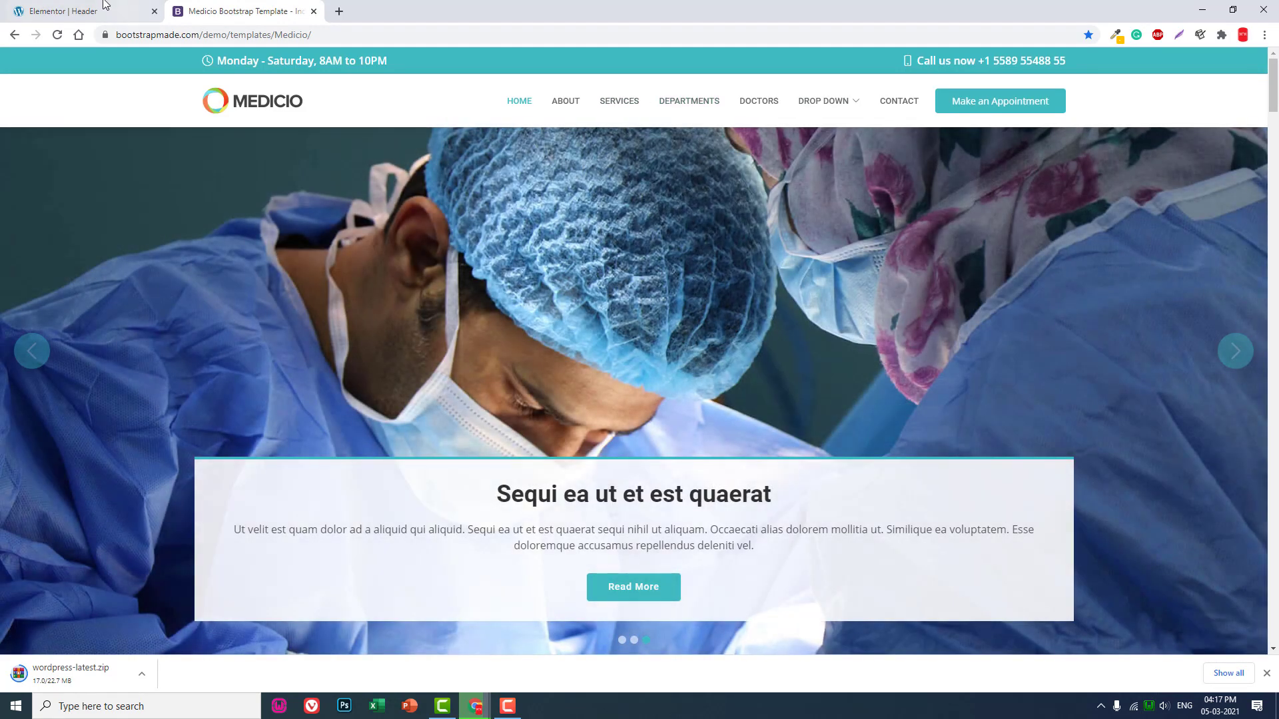
pyautogui.click(90, 11)
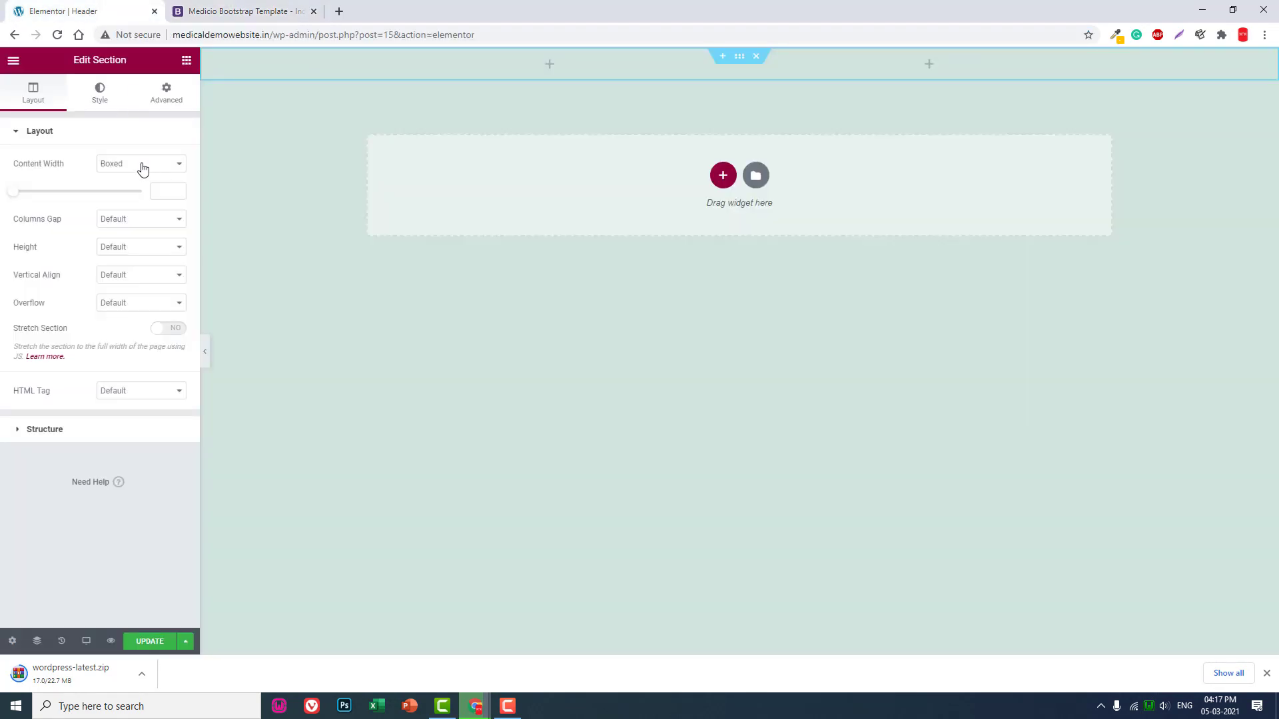
# Set the section's Columns Gap to No Gap and Vertical Align to Middle.
pyautogui.click(130, 220)
pyautogui.click(135, 245)
pyautogui.click(138, 278)
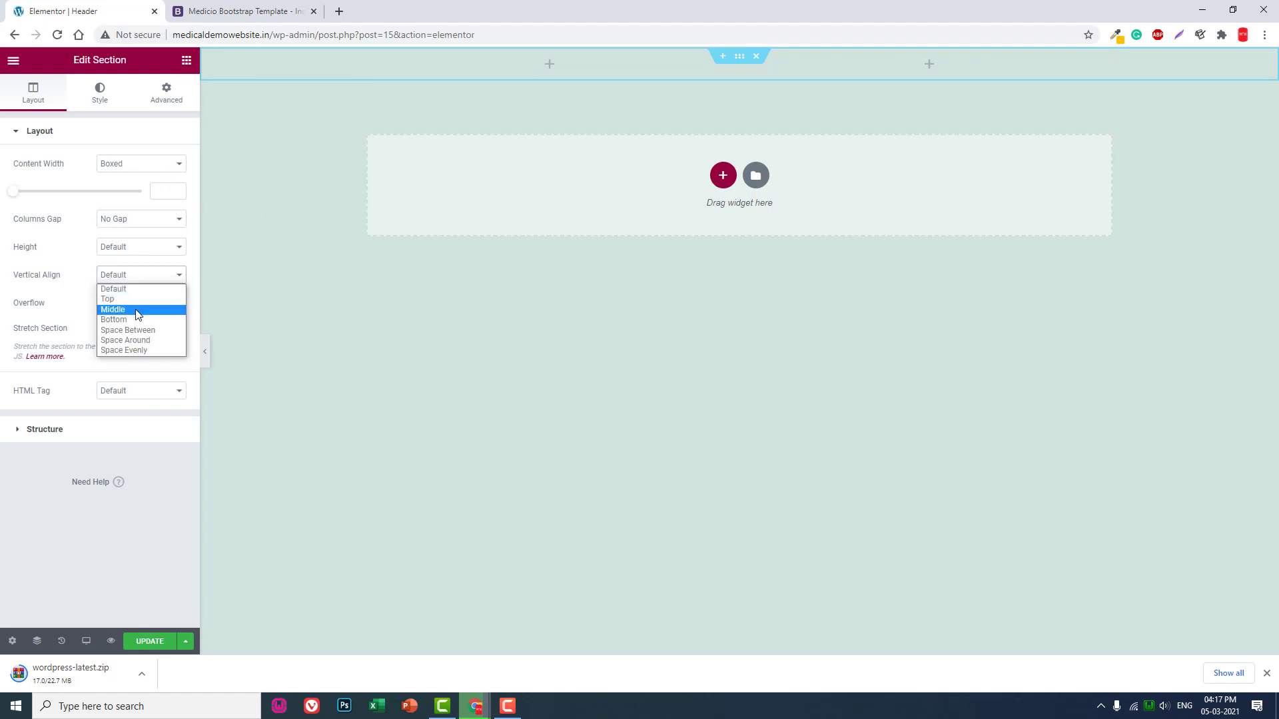
pyautogui.click(138, 311)
pyautogui.click(240, 11)
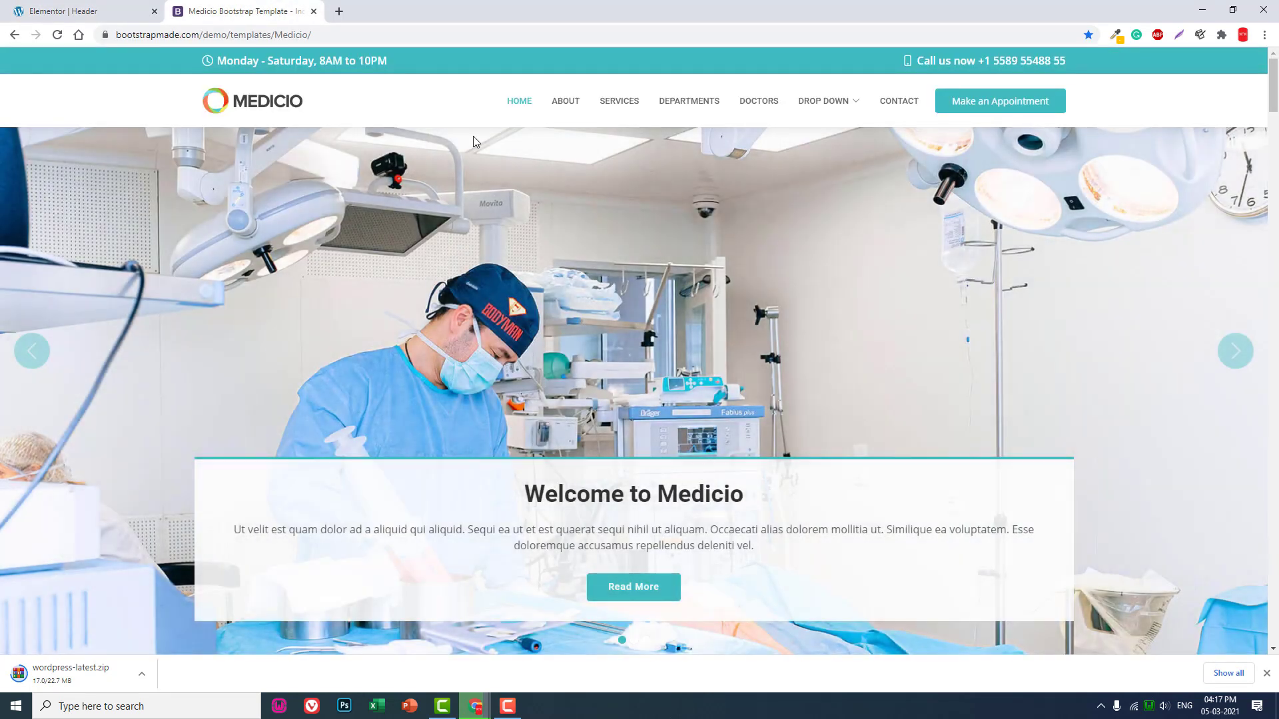
pyautogui.click(1116, 35)
pyautogui.click(131, 14)
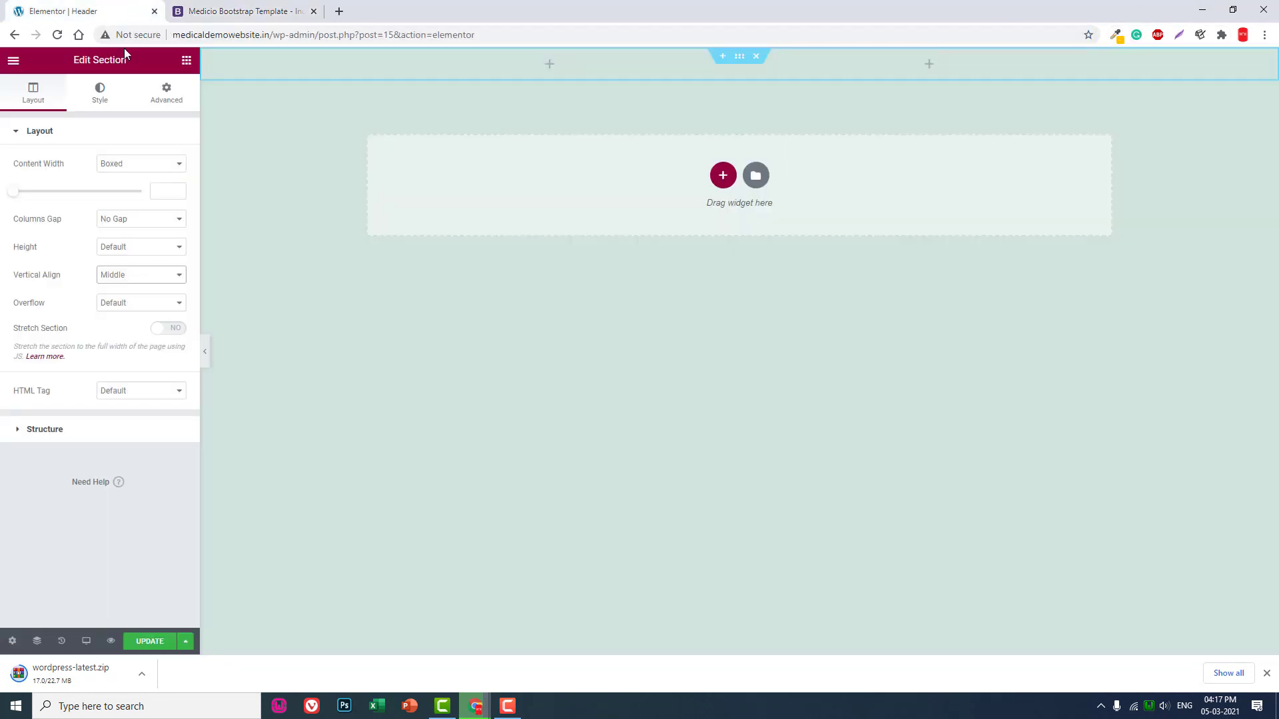
# Give the section a solid classic background and pick a rough teal shade.
pyautogui.click(99, 94)
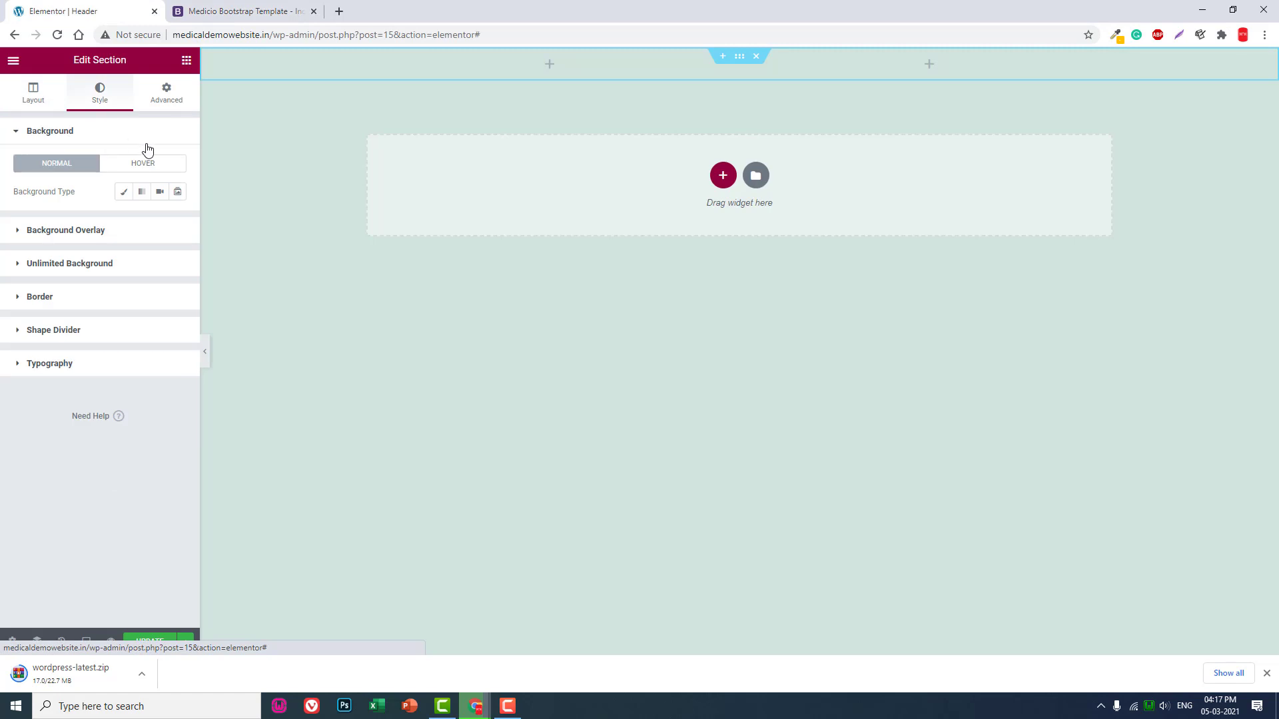
pyautogui.click(122, 190)
pyautogui.click(177, 218)
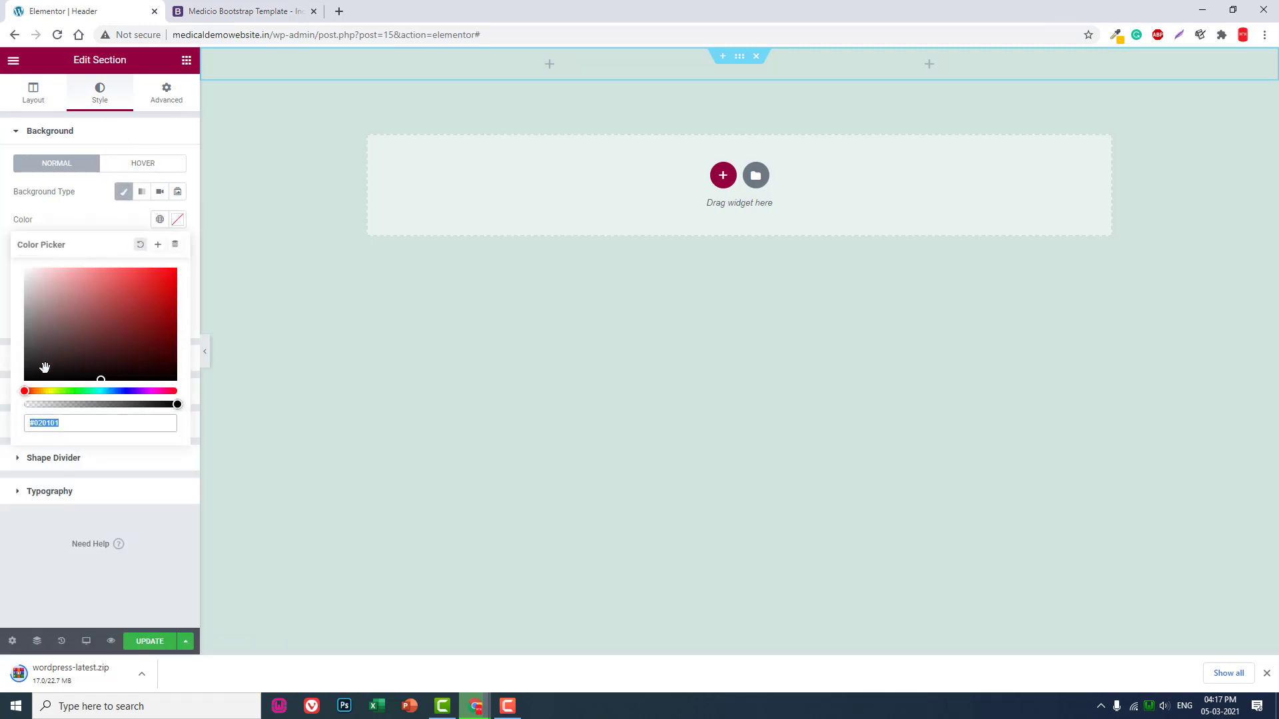
pyautogui.click(106, 391)
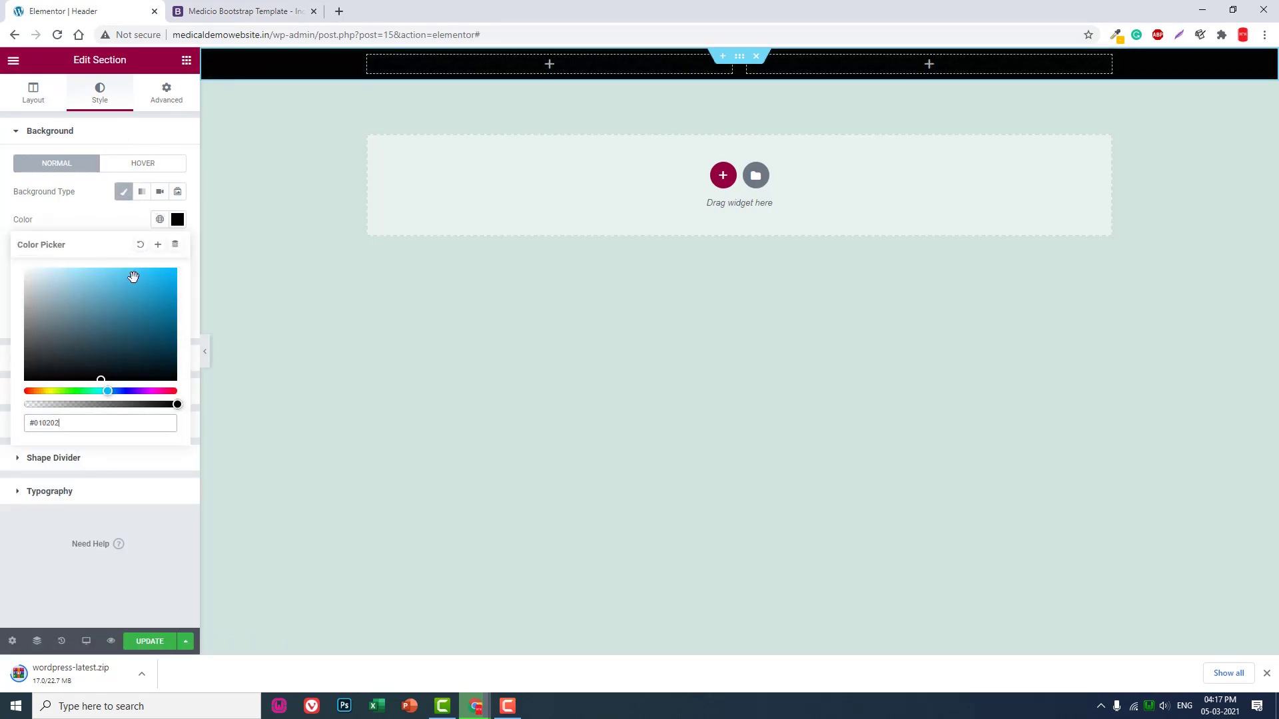
pyautogui.click(133, 279)
pyautogui.moveTo(103, 390); pyautogui.dragTo(93, 391)
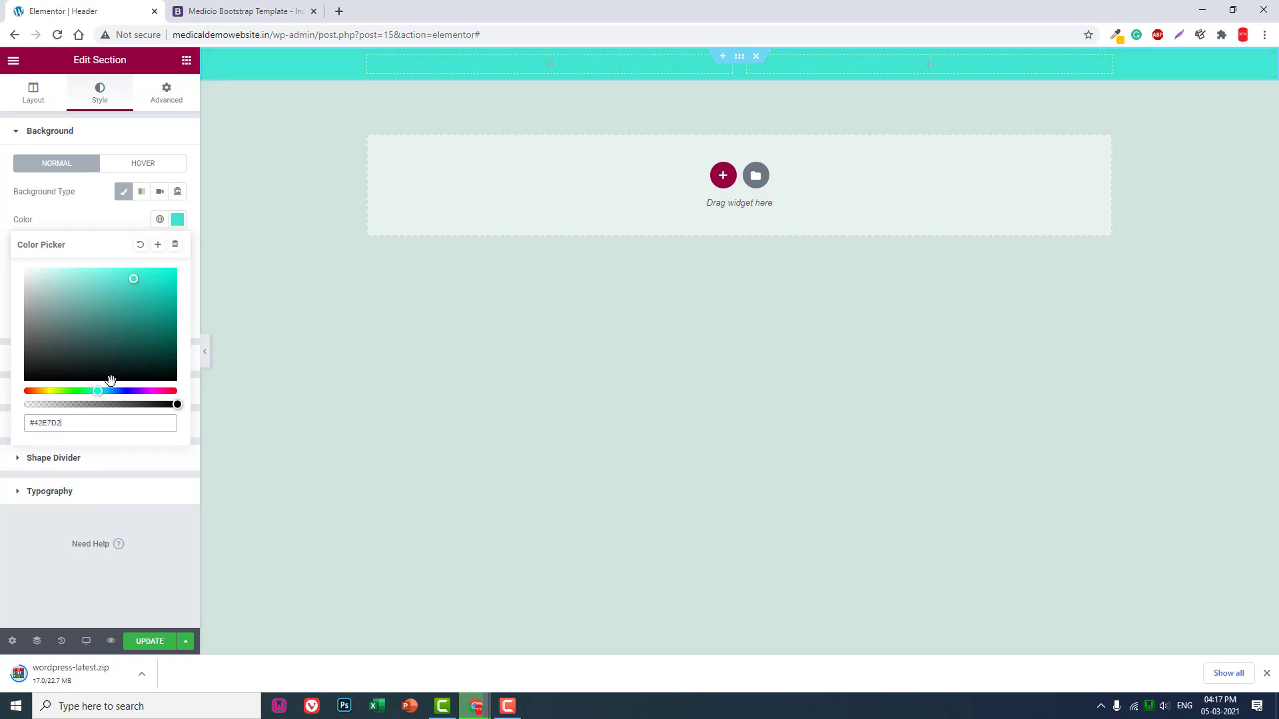
pyautogui.moveTo(146, 294)
pyautogui.mouseDown()
pyautogui.moveTo(130, 301)
pyautogui.moveTo(144, 295)
pyautogui.mouseUp()
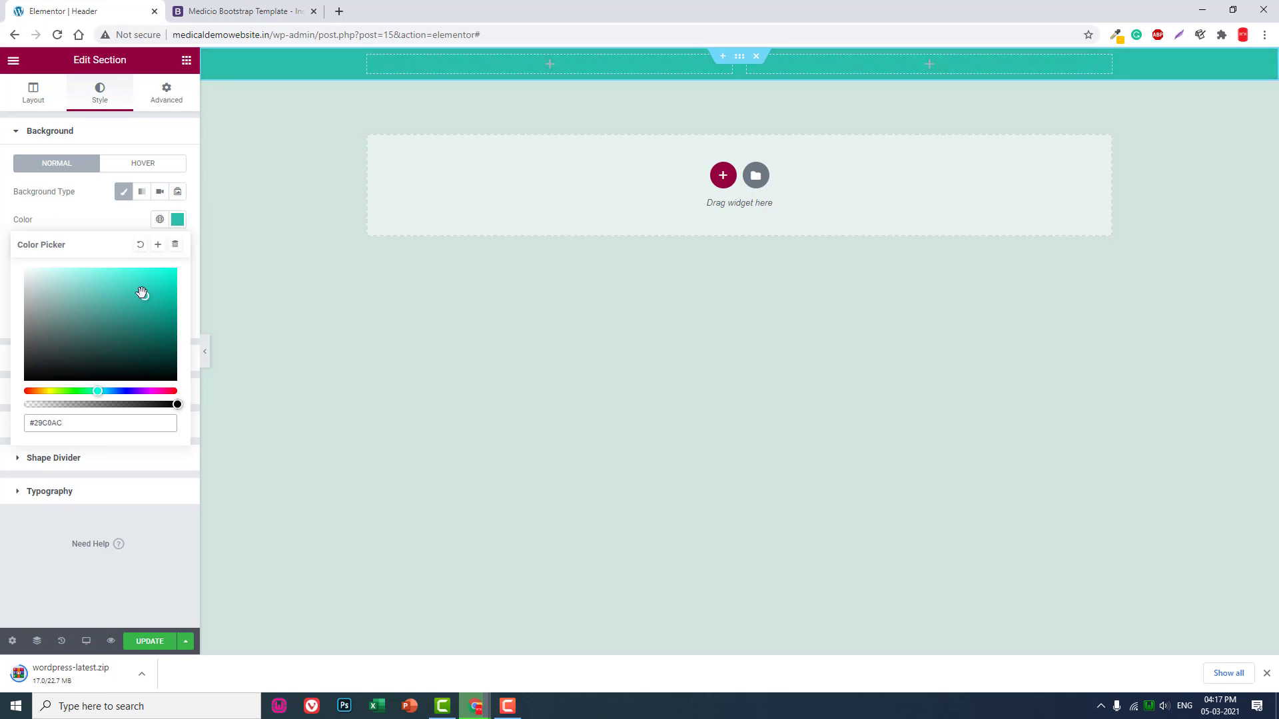
pyautogui.click(290, 11)
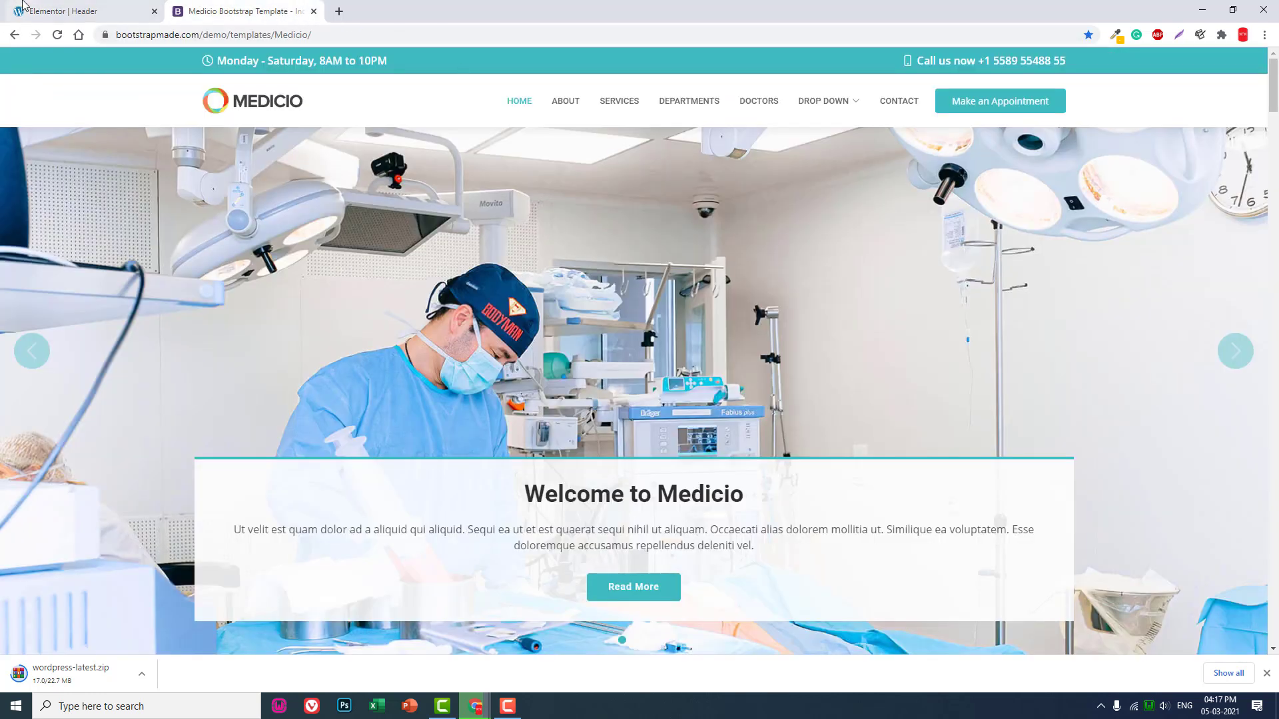
pyautogui.click(25, 8)
# Paste the teal hex sampled from the demo's top bar as the background colour.
pyautogui.click(254, 11)
pyautogui.click(1115, 34)
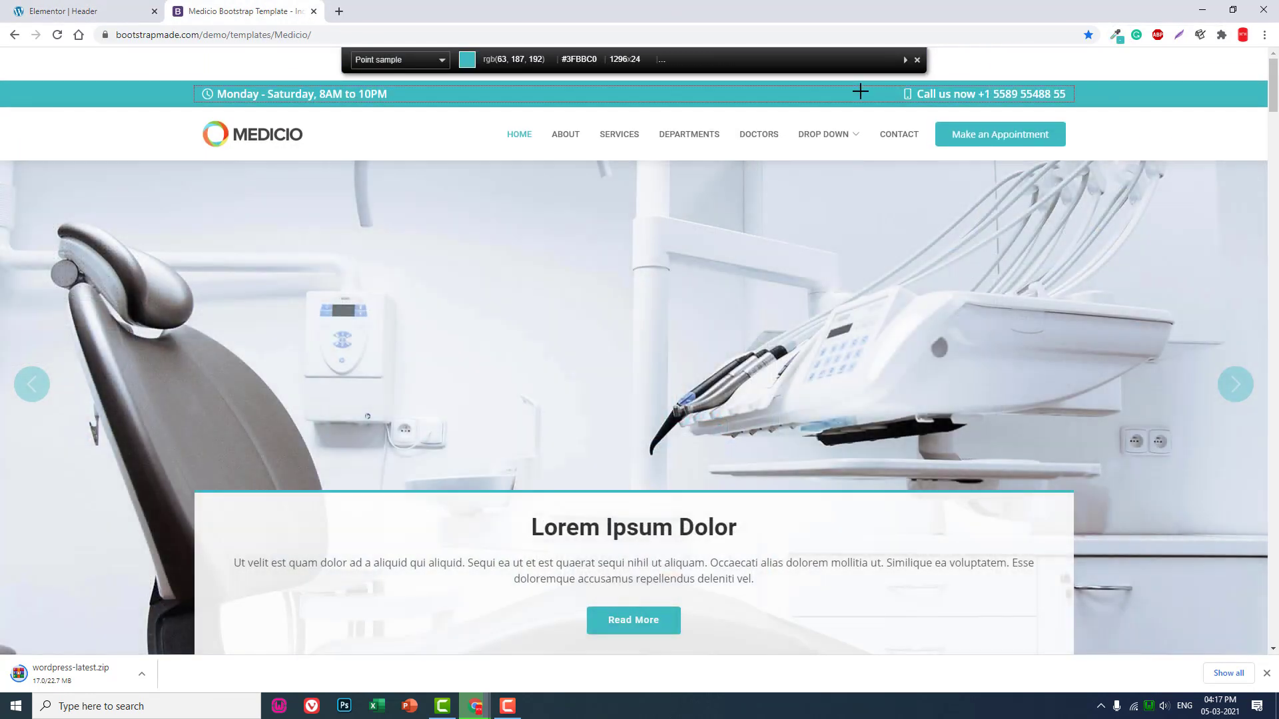
pyautogui.click(860, 90)
pyautogui.click(61, 10)
pyautogui.hotkey('ctrl', 'v')
pyautogui.hotkey('ctrl', 'a')
pyautogui.press('Return')
pyautogui.click(160, 518)
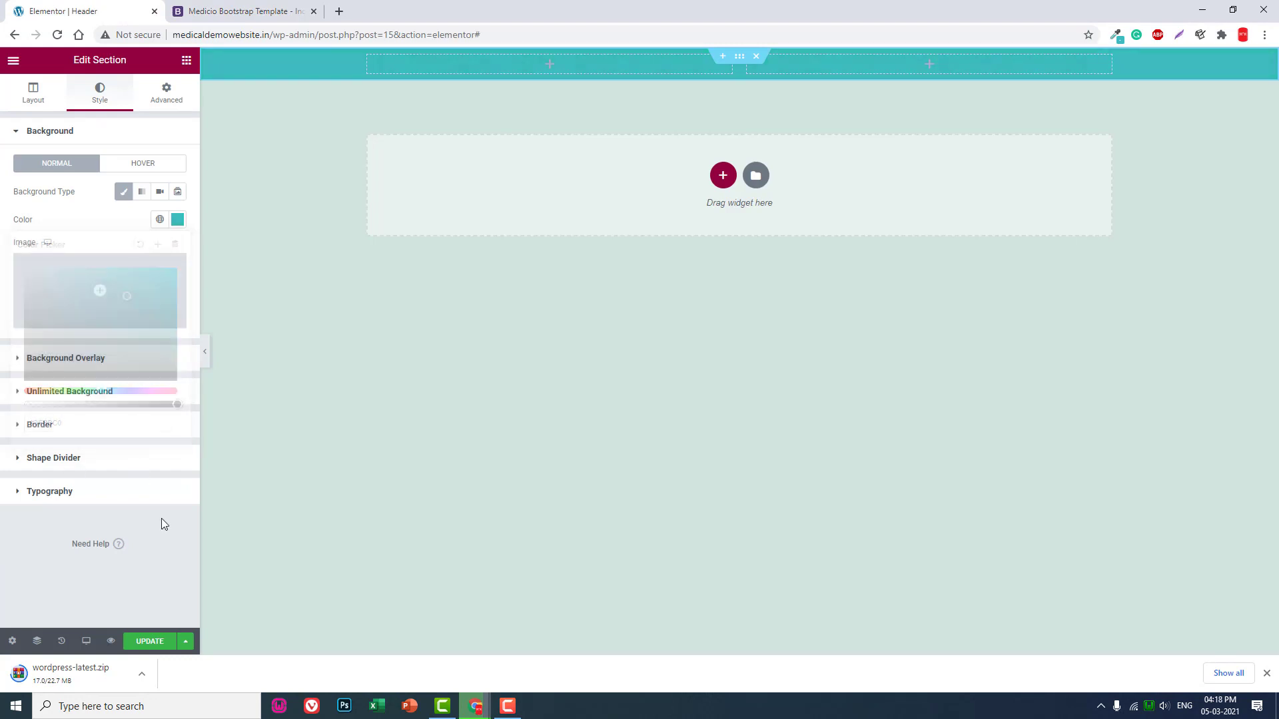
# Drag an Icon List widget into the left column after deleting a stray Icon widget.
pyautogui.click(186, 61)
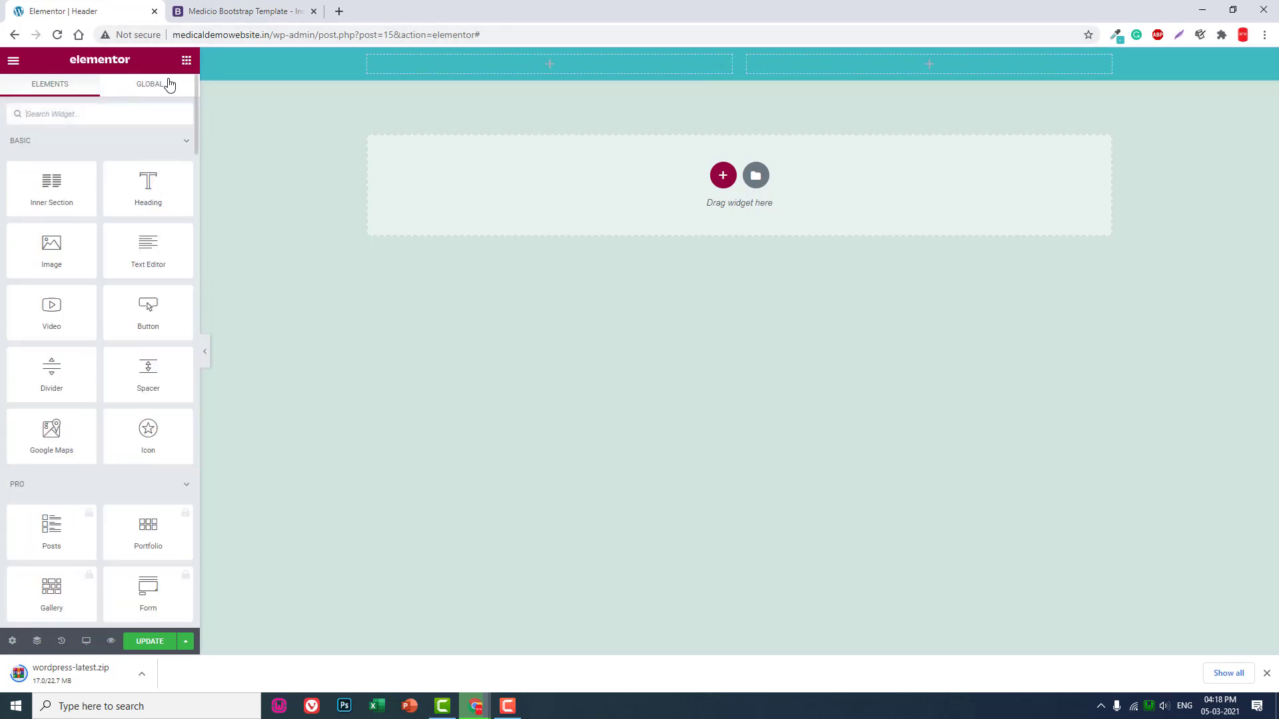
pyautogui.write('ic')
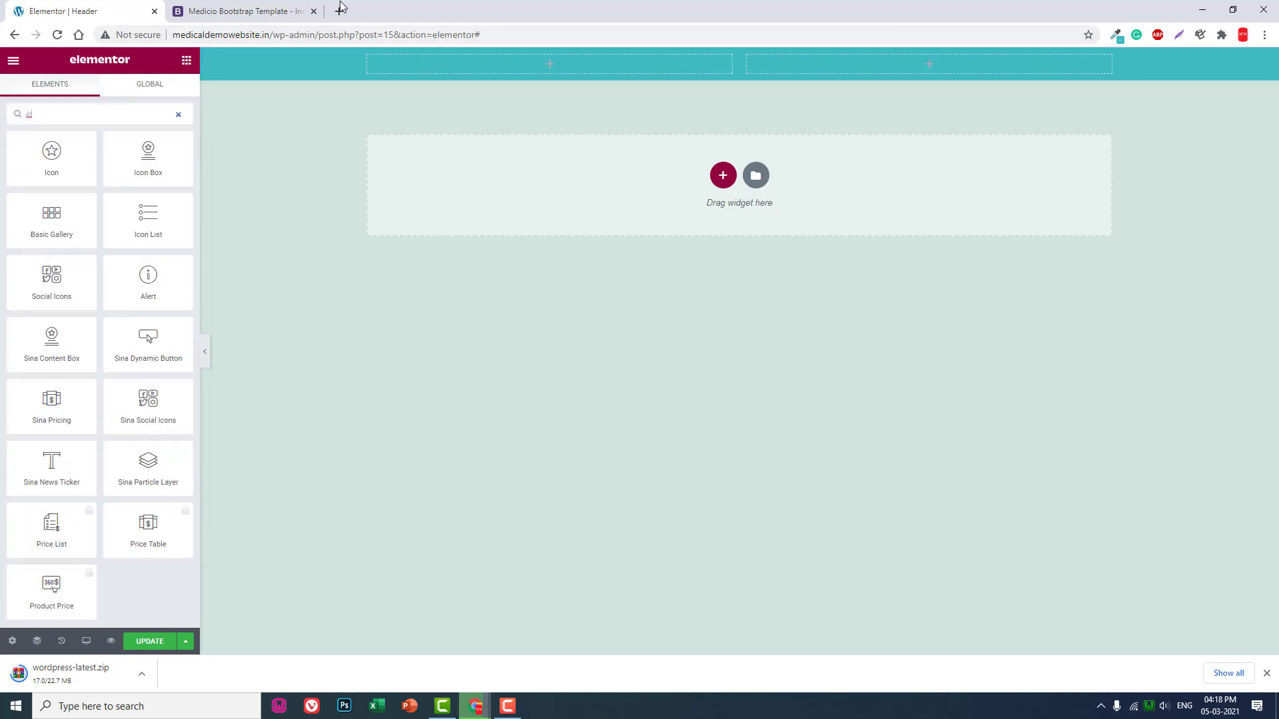
pyautogui.moveTo(51, 155); pyautogui.dragTo(468, 63)
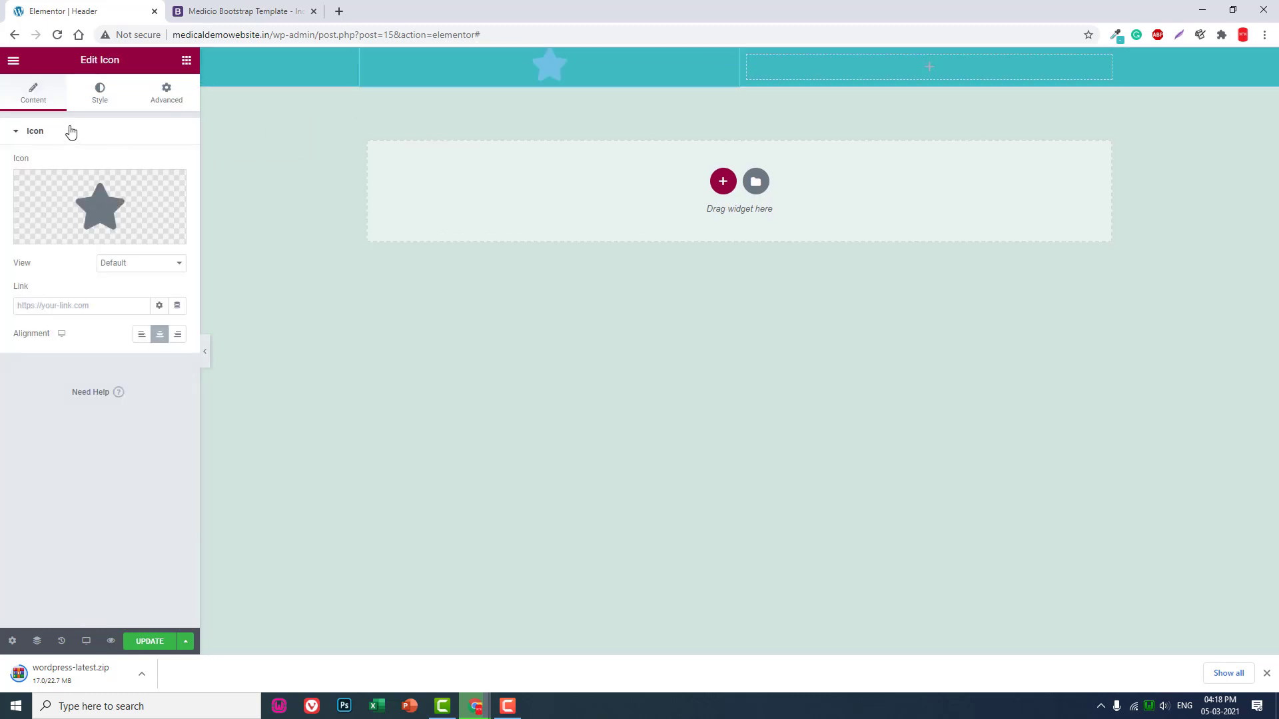
pyautogui.click(447, 94)
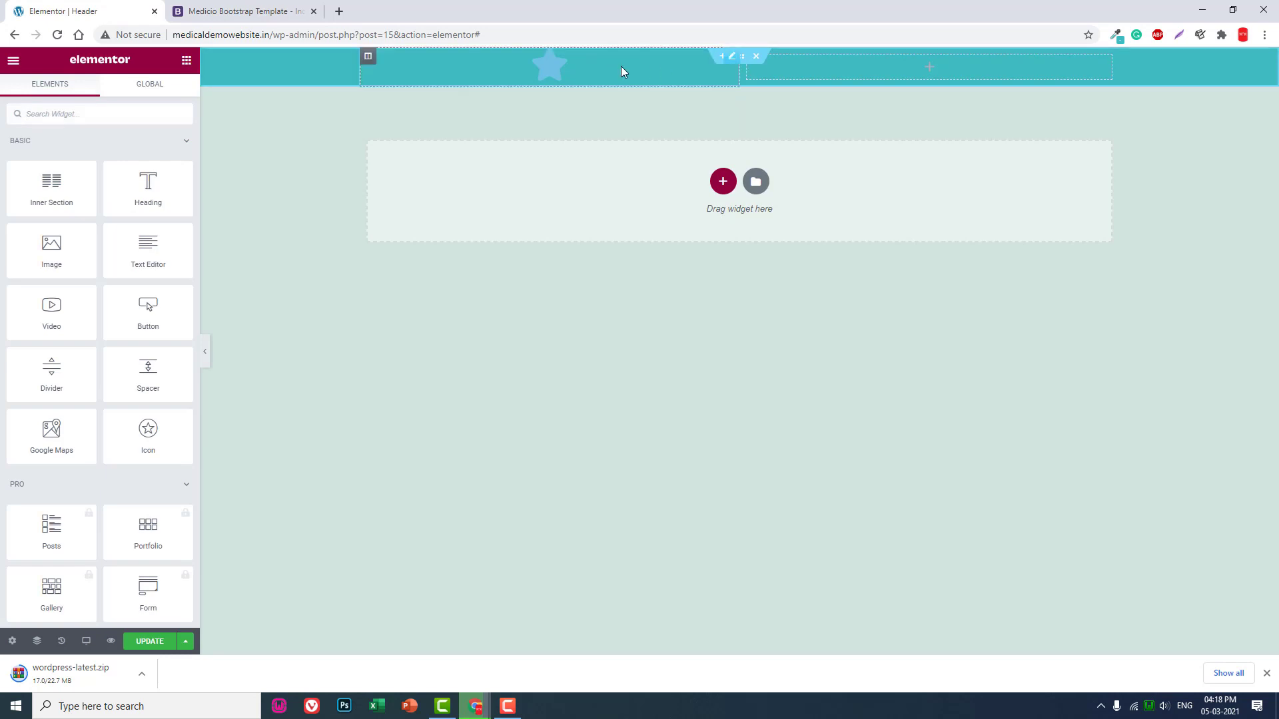
pyautogui.rightClick(557, 71)
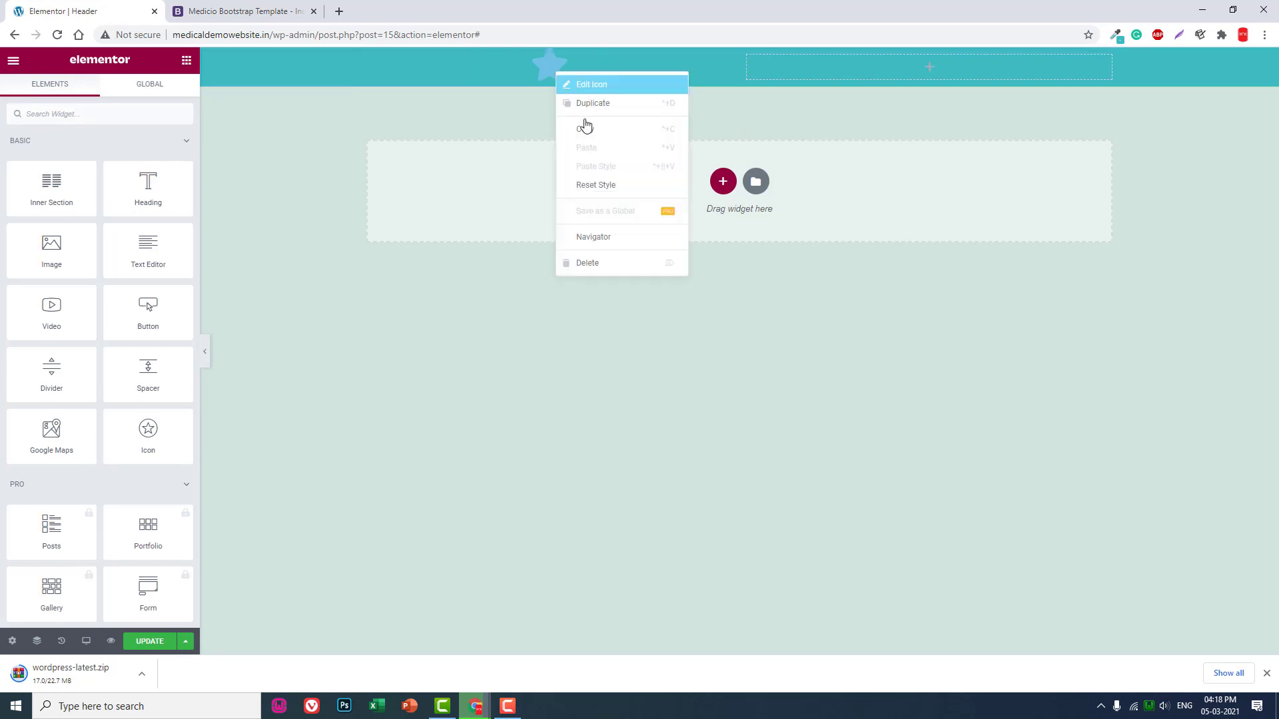
pyautogui.click(583, 264)
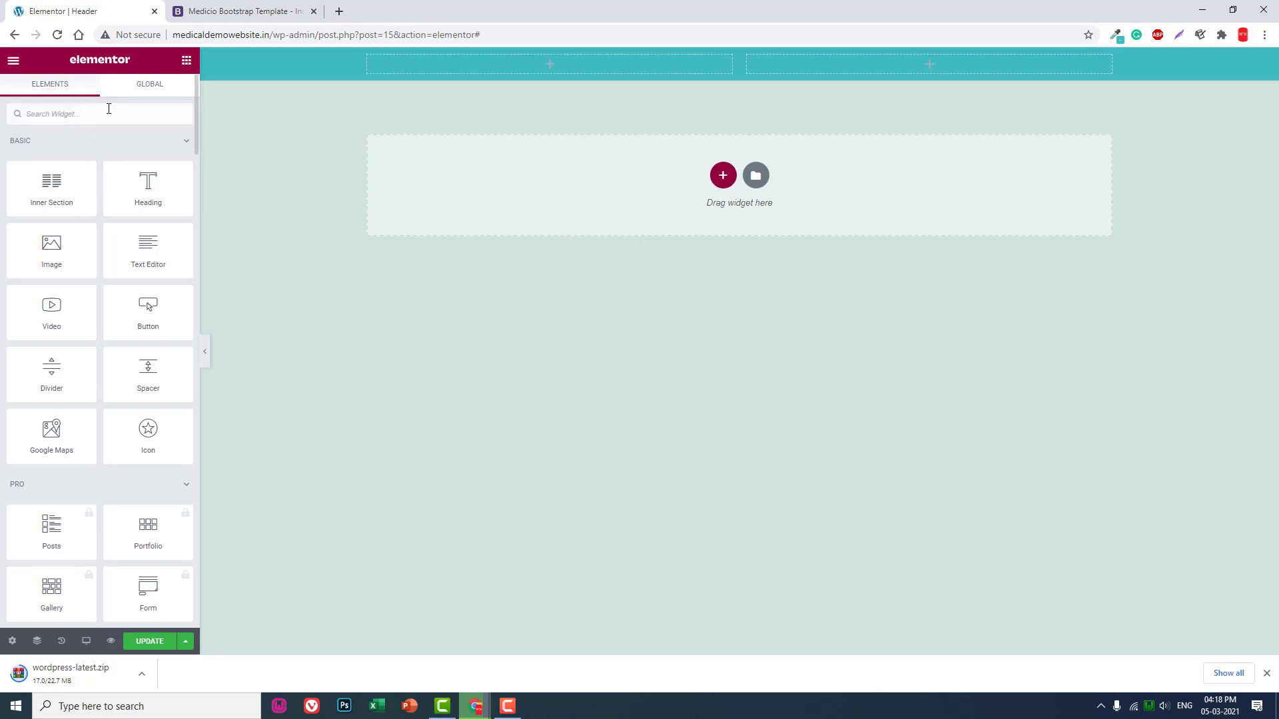
pyautogui.write('ict')
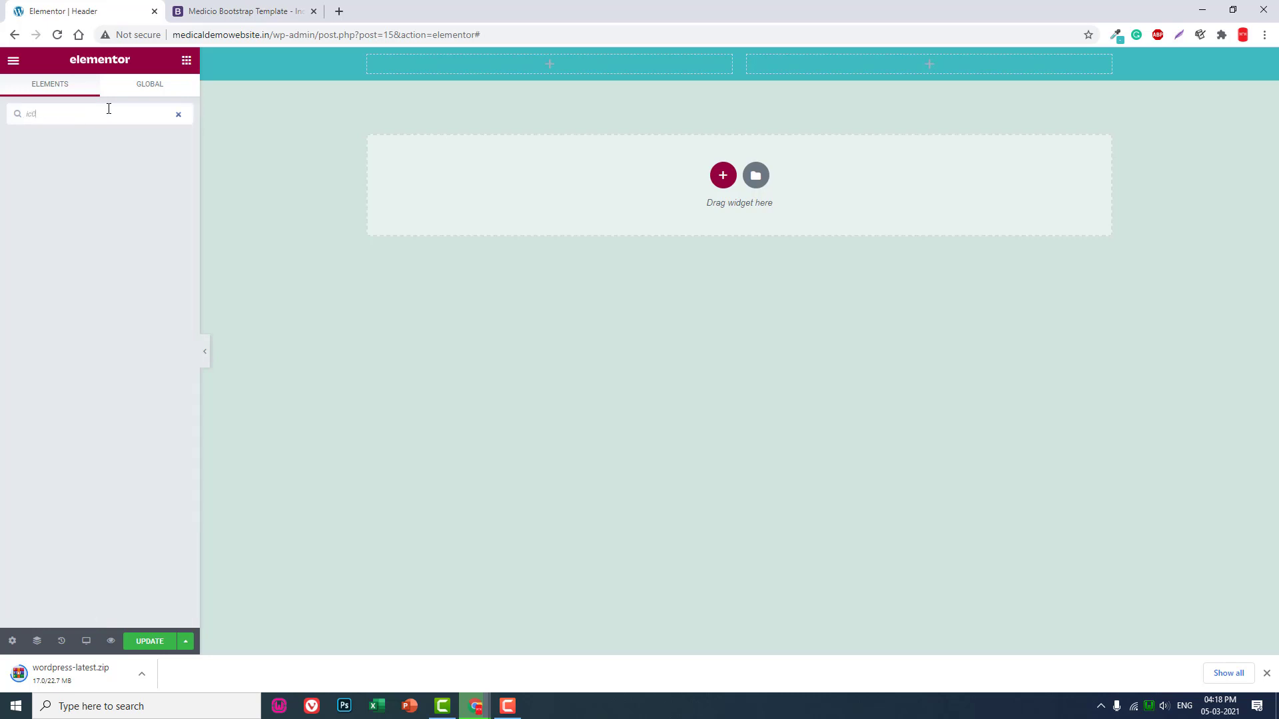
pyautogui.press('BackSpace')
pyautogui.write('o')
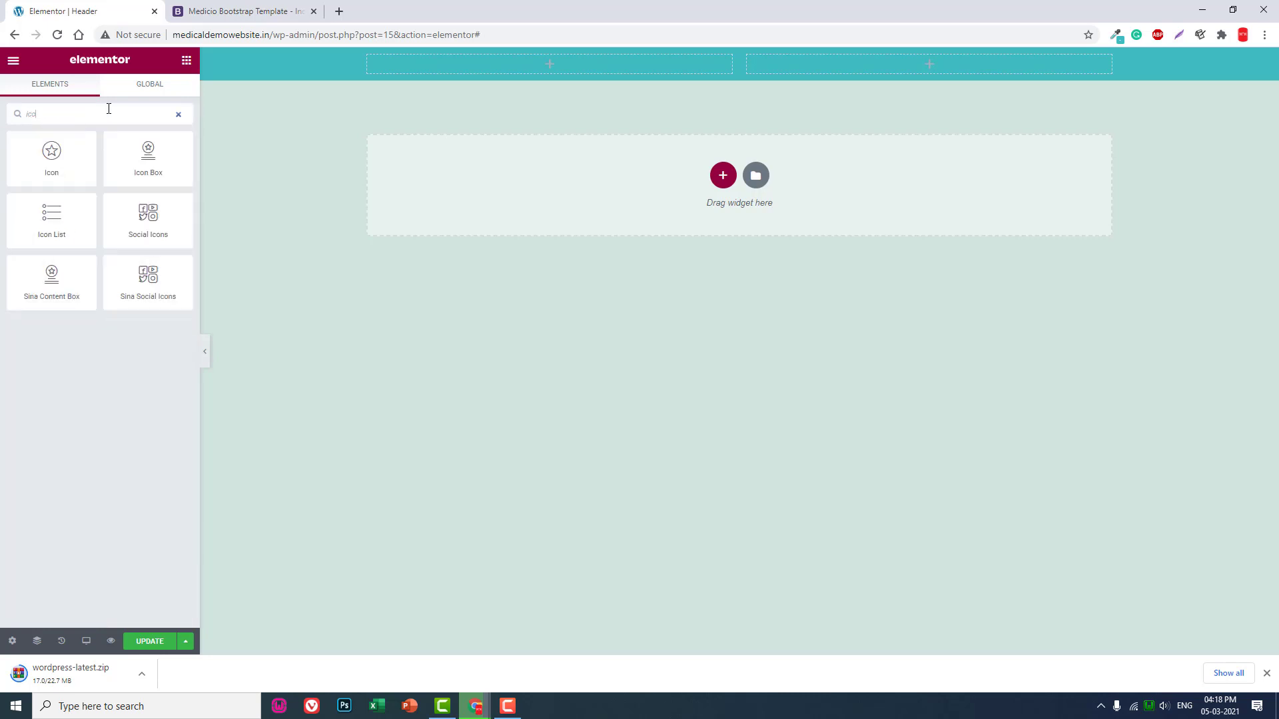
pyautogui.moveTo(50, 217); pyautogui.dragTo(469, 69)
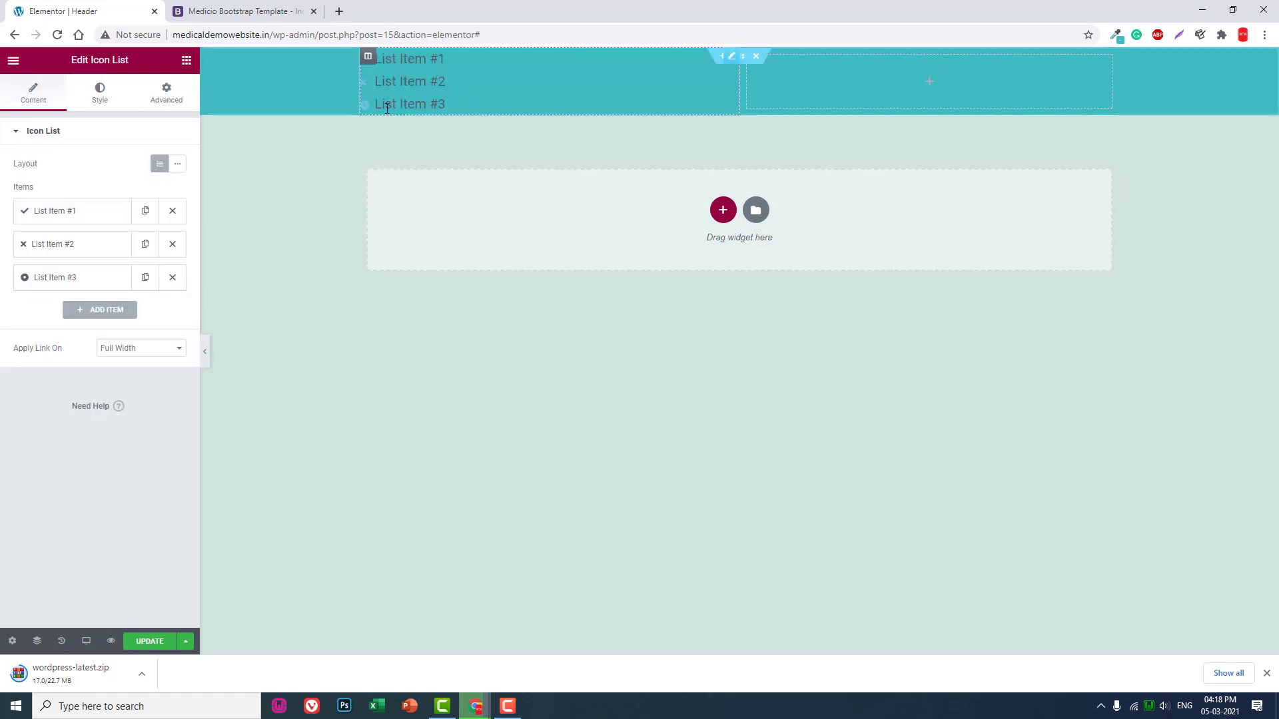
# Delete list items #2 and #3 and give the first item a clock icon.
pyautogui.click(173, 245)
pyautogui.click(246, 11)
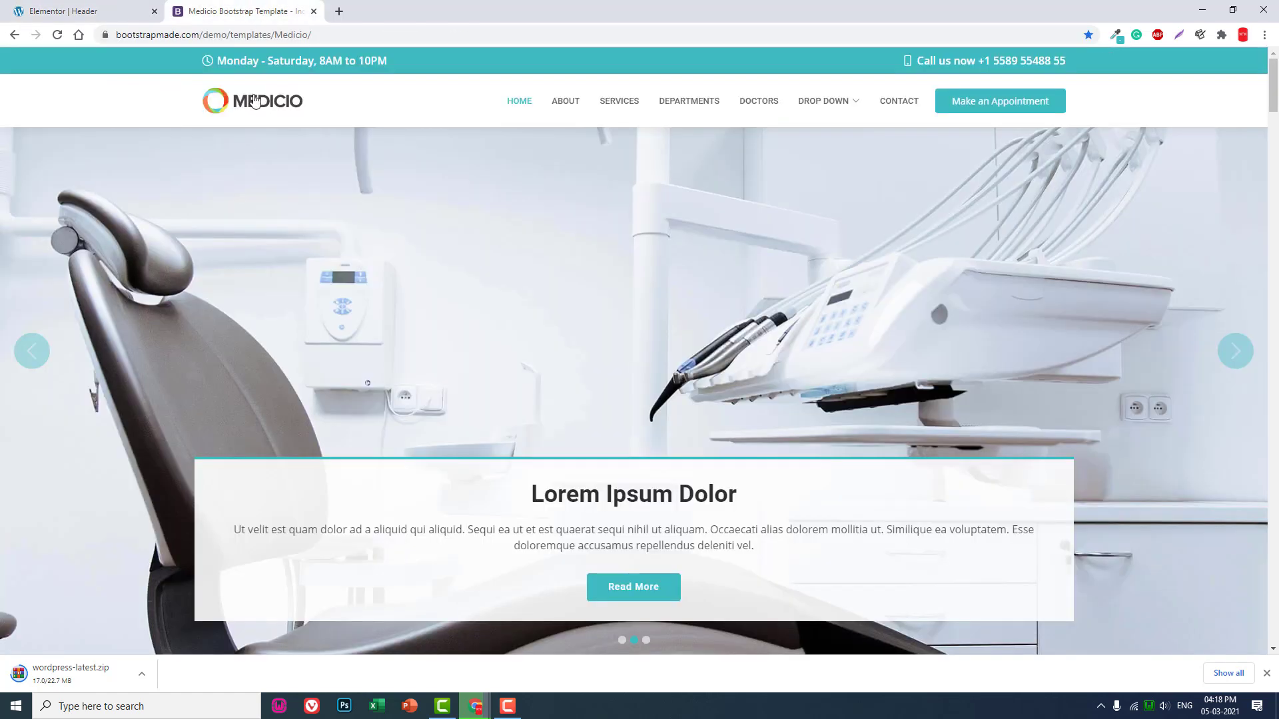
pyautogui.click(42, 6)
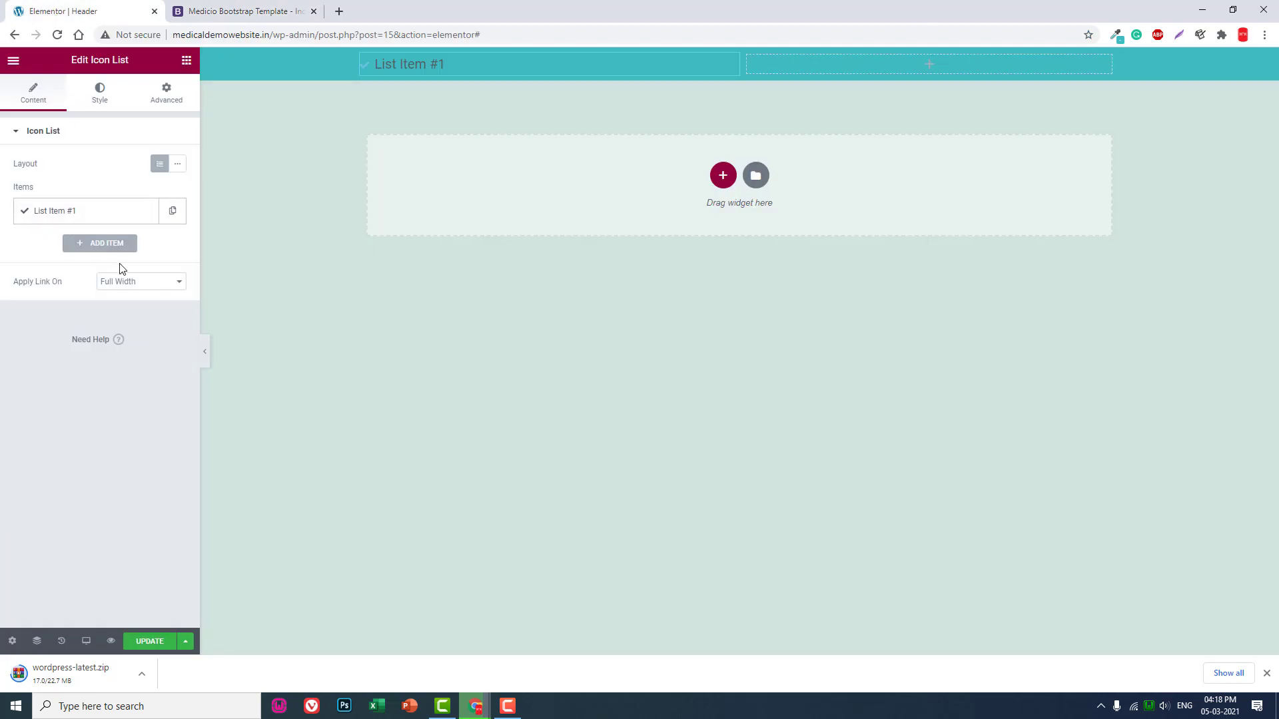
pyautogui.click(104, 214)
pyautogui.click(101, 323)
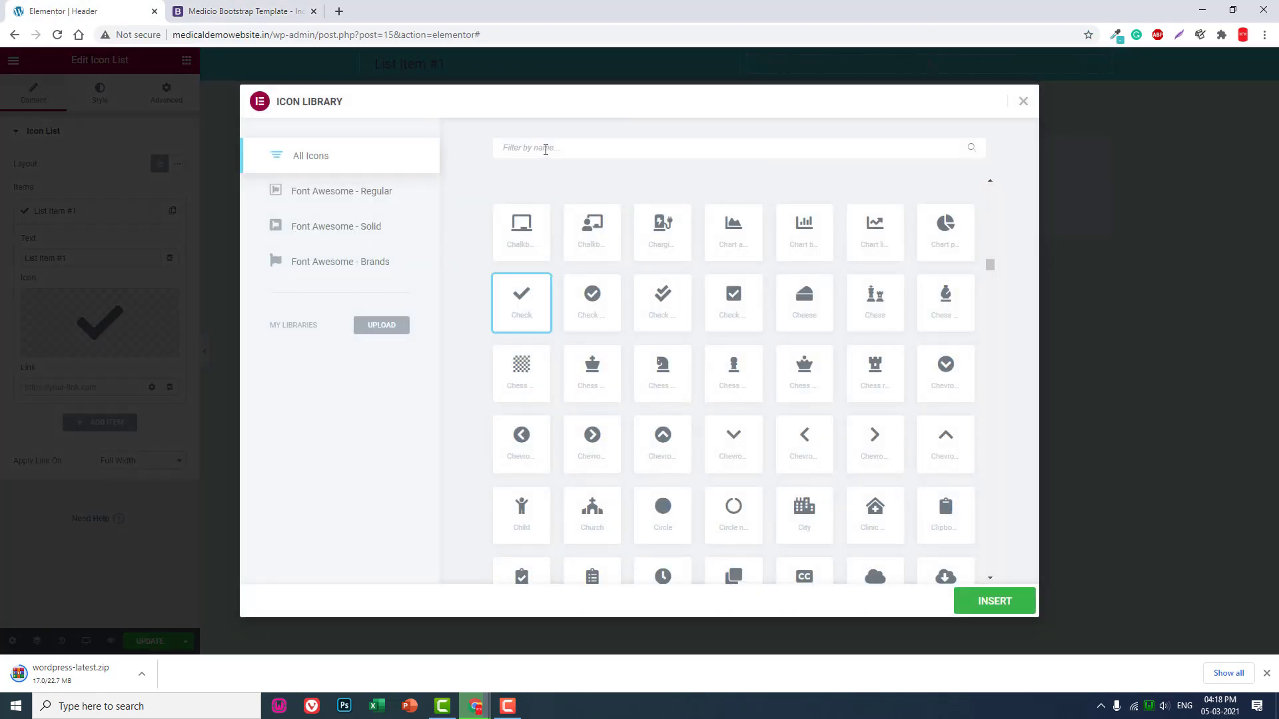
pyautogui.write('clo')
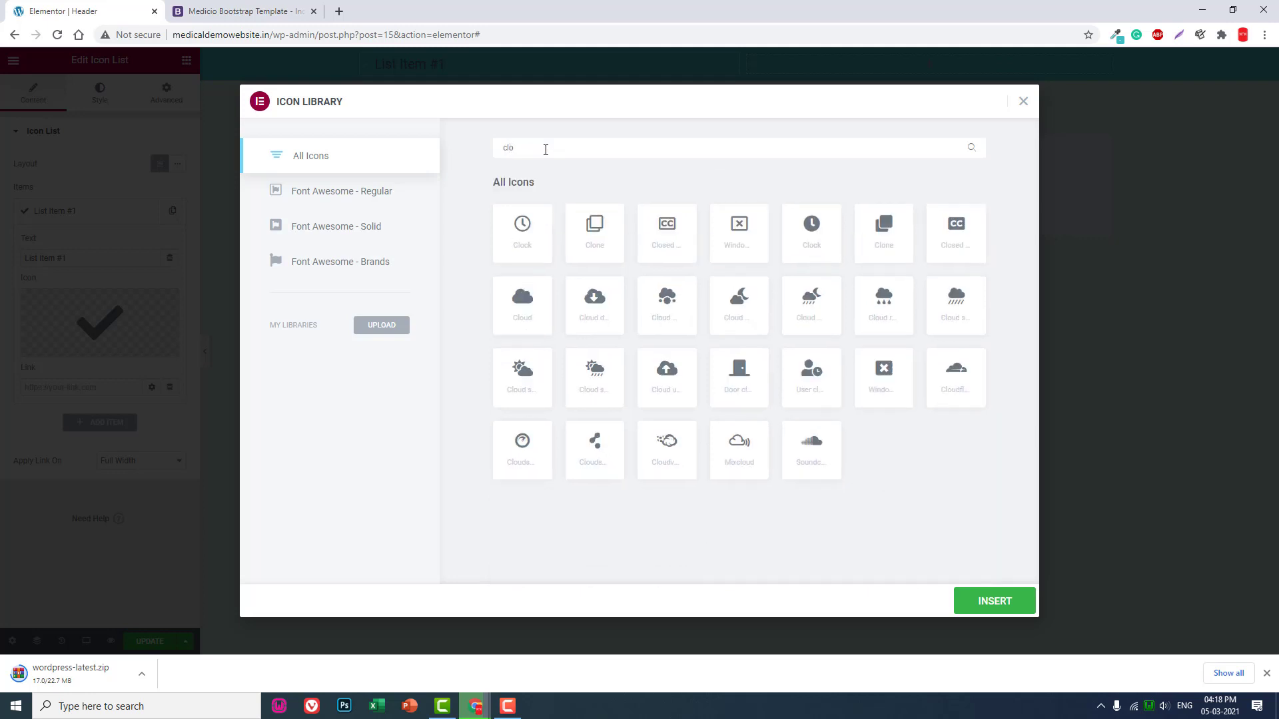
pyautogui.click(524, 225)
pyautogui.click(996, 604)
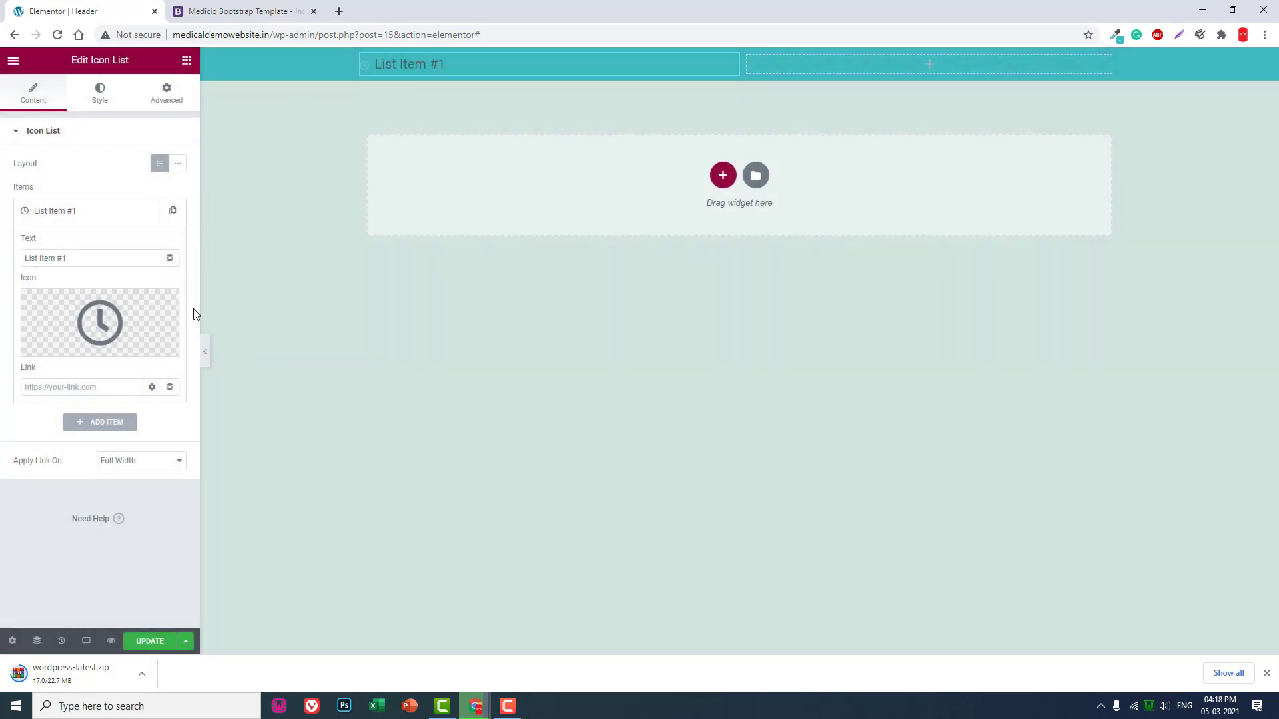
# Replace the item text with 'Monday - Saturday, 8AM to 10PM' copied from the demo.
pyautogui.click(220, 12)
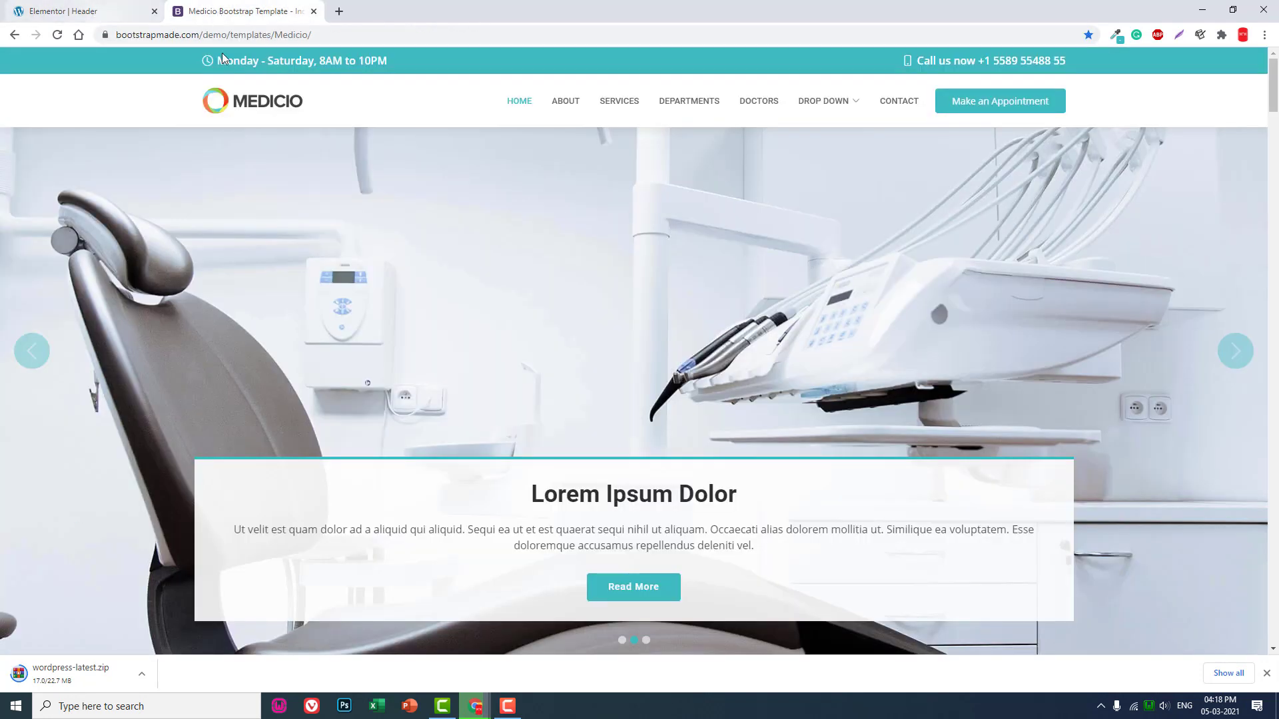
pyautogui.moveTo(389, 63); pyautogui.dragTo(226, 62)
pyautogui.hotkey('ctrl', 'c')
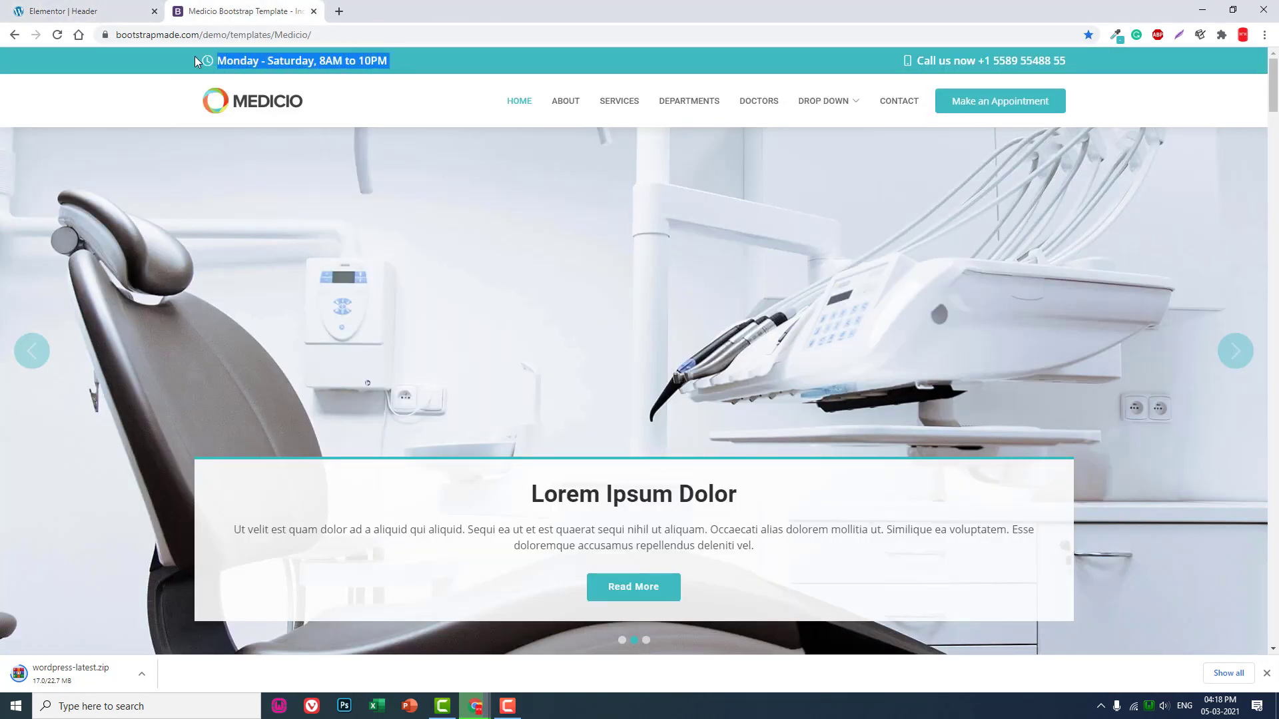
pyautogui.click(80, 12)
pyautogui.moveTo(66, 257); pyautogui.dragTo(16, 257)
pyautogui.hotkey('ctrl', 'v')
pyautogui.click(99, 98)
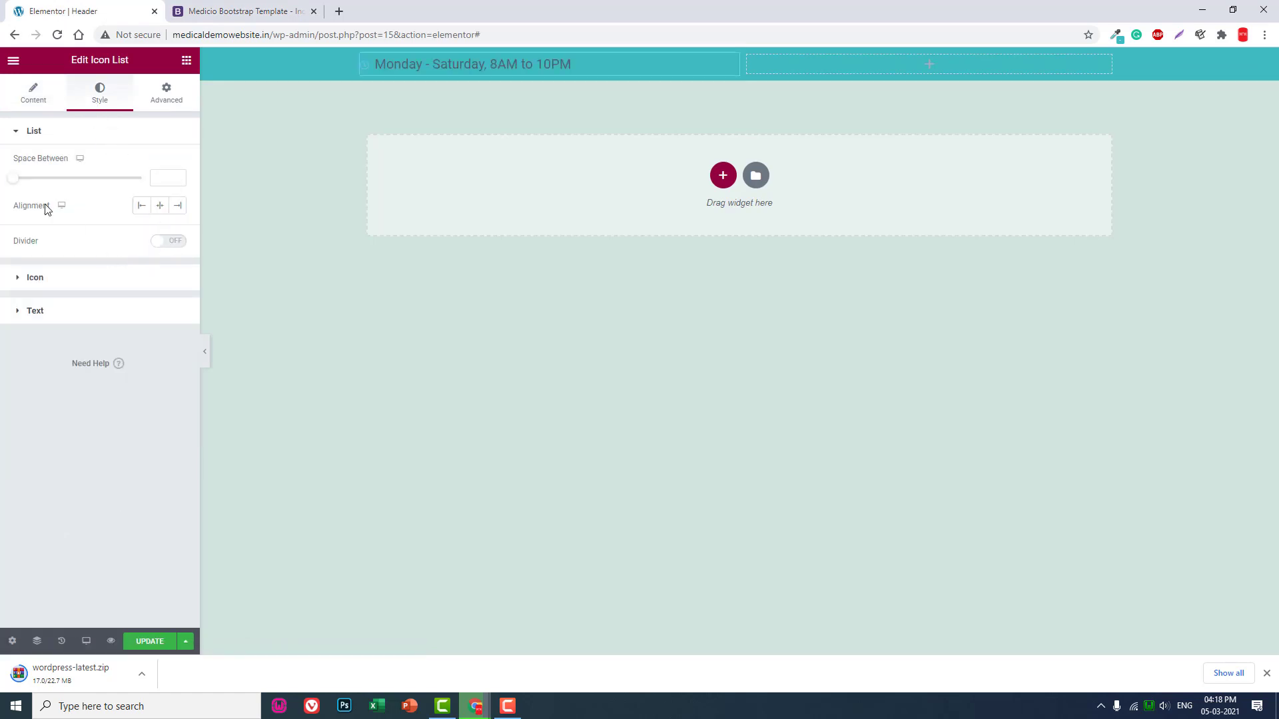
# Make the opening-hours text white with a text indent of 10.
pyautogui.click(64, 276)
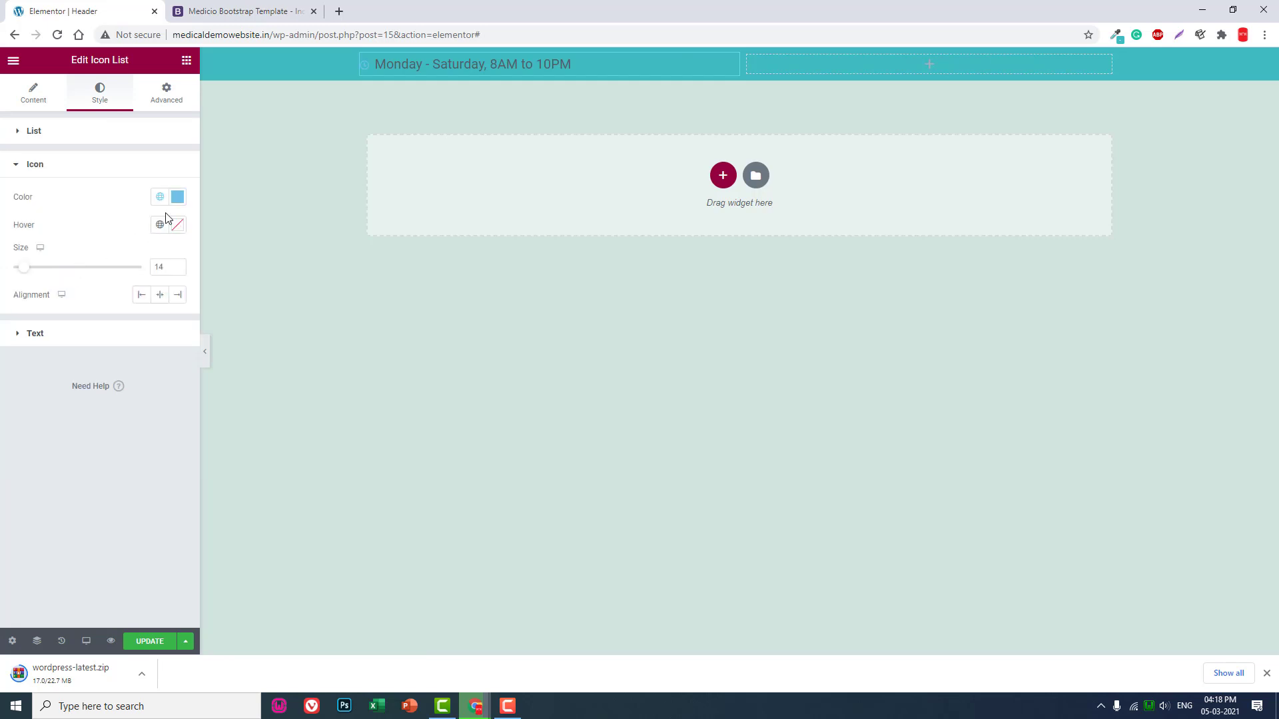
pyautogui.click(176, 198)
pyautogui.write('#FFFFFF')
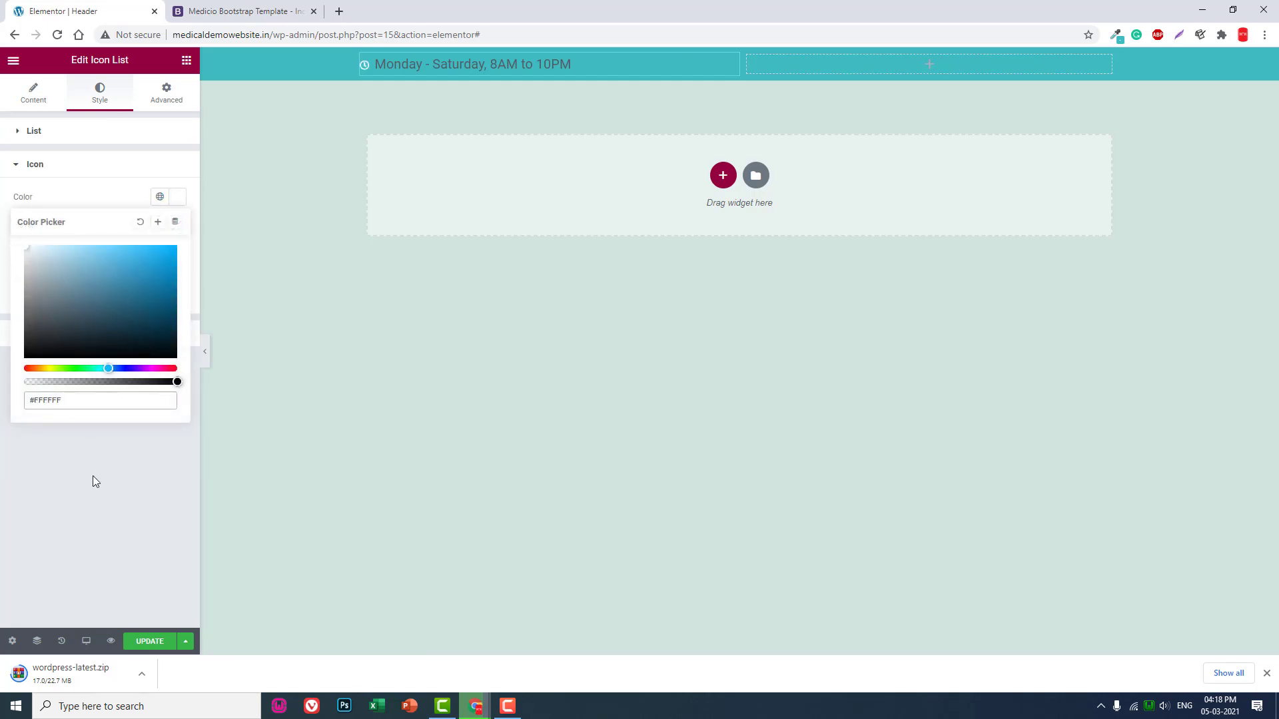
pyautogui.click(93, 475)
pyautogui.doubleClick(162, 267)
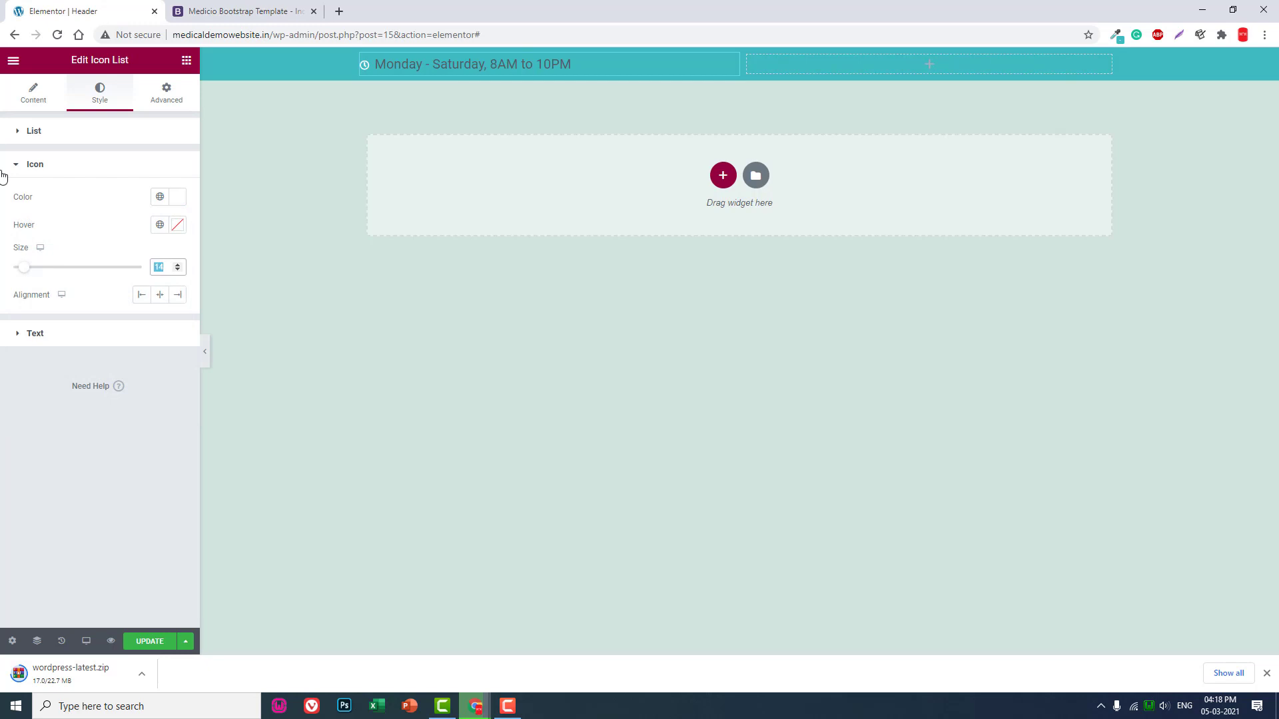
pyautogui.write('25')
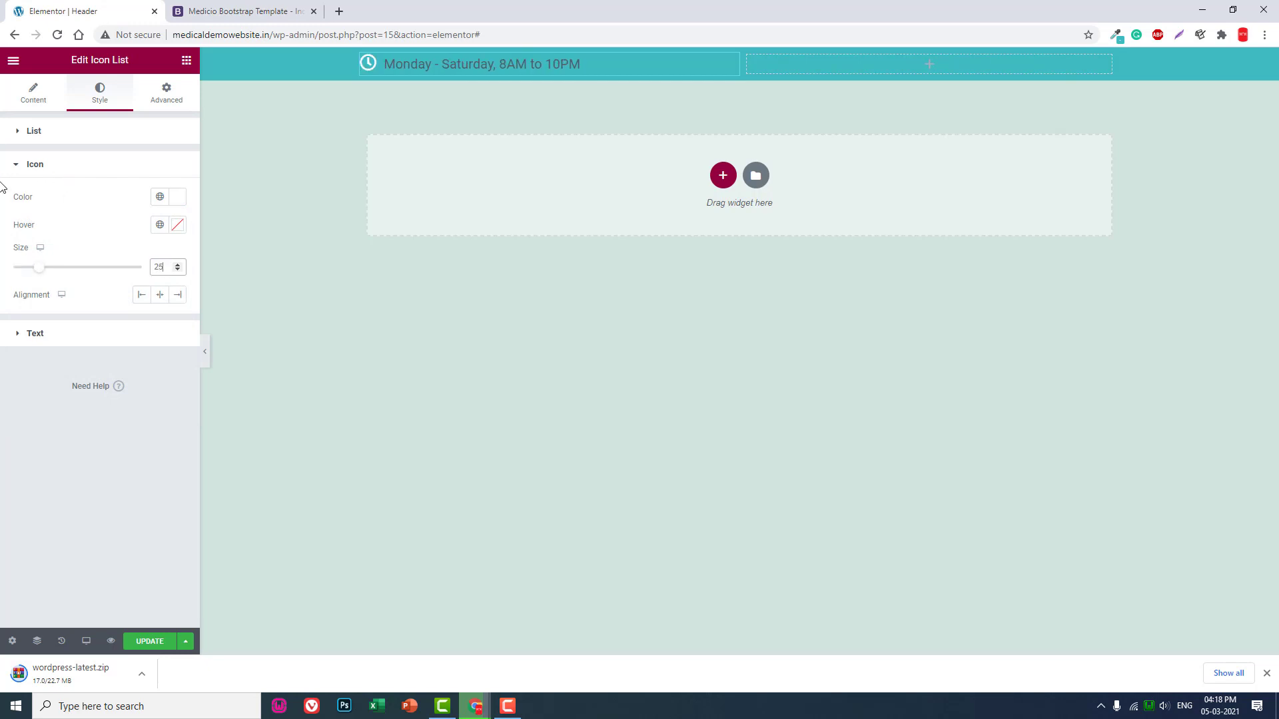
pyautogui.click(73, 333)
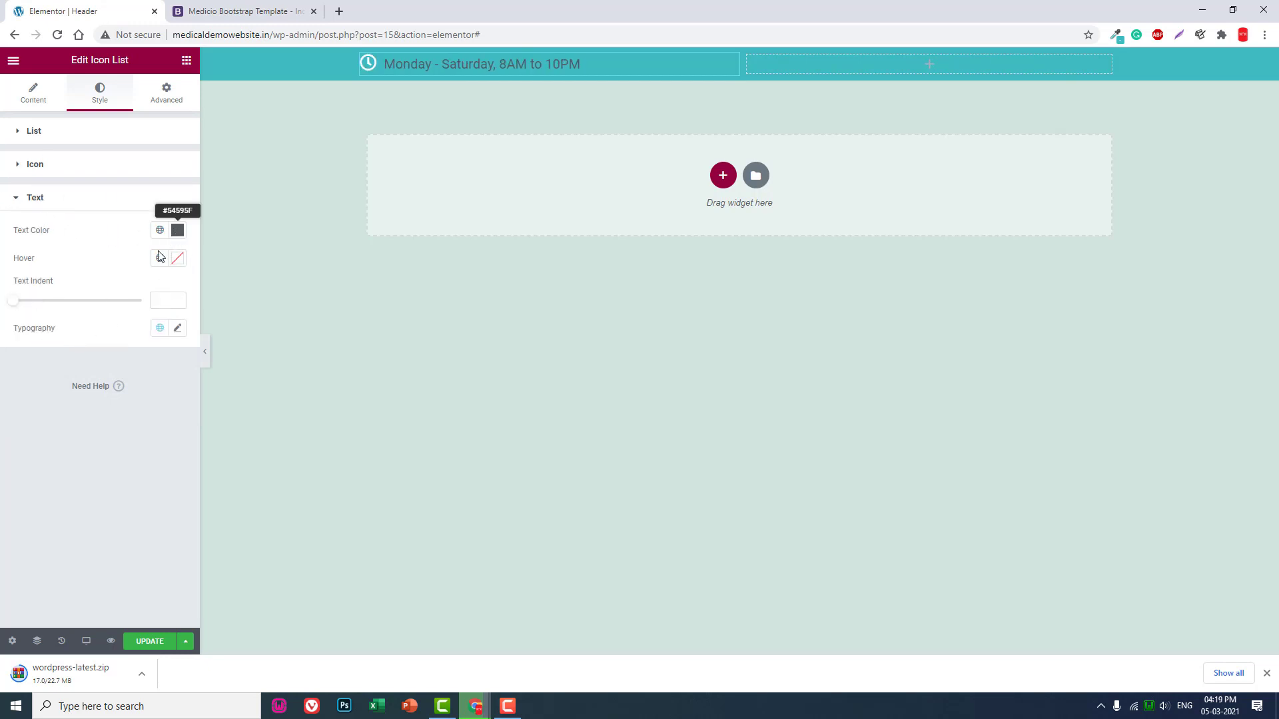
pyautogui.click(177, 231)
pyautogui.click(129, 528)
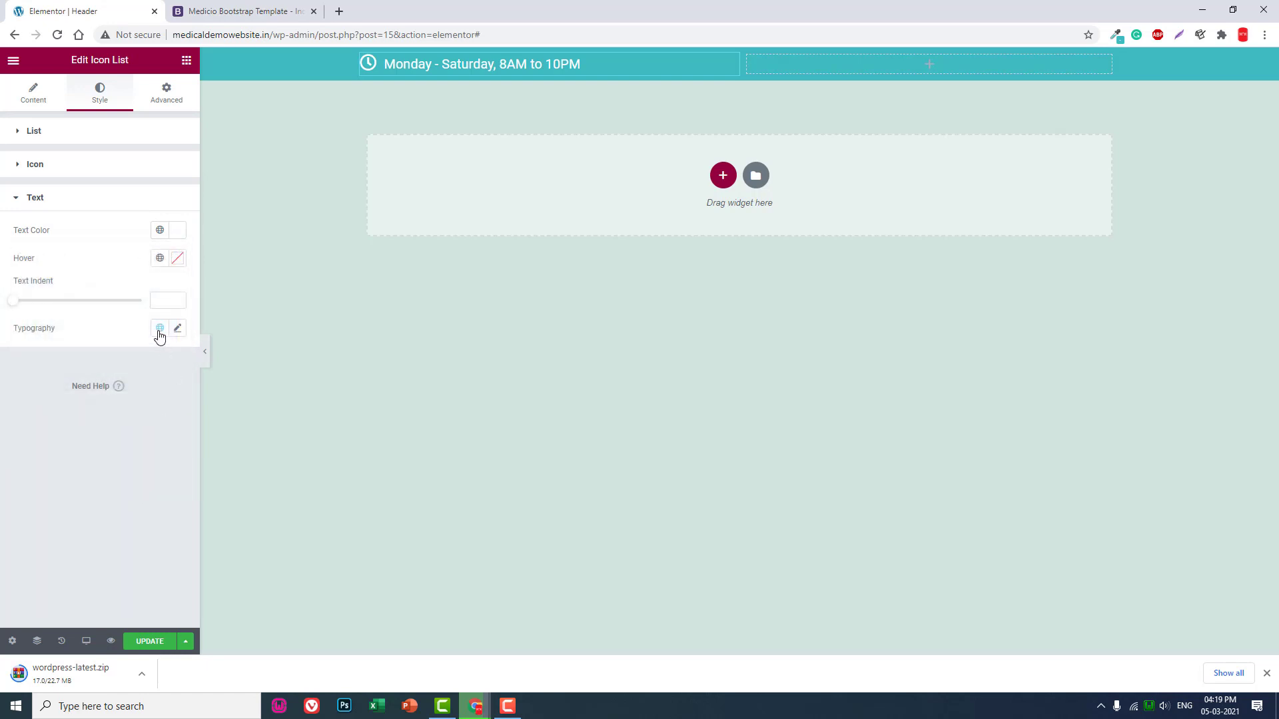
pyautogui.click(169, 303)
pyautogui.write('20')
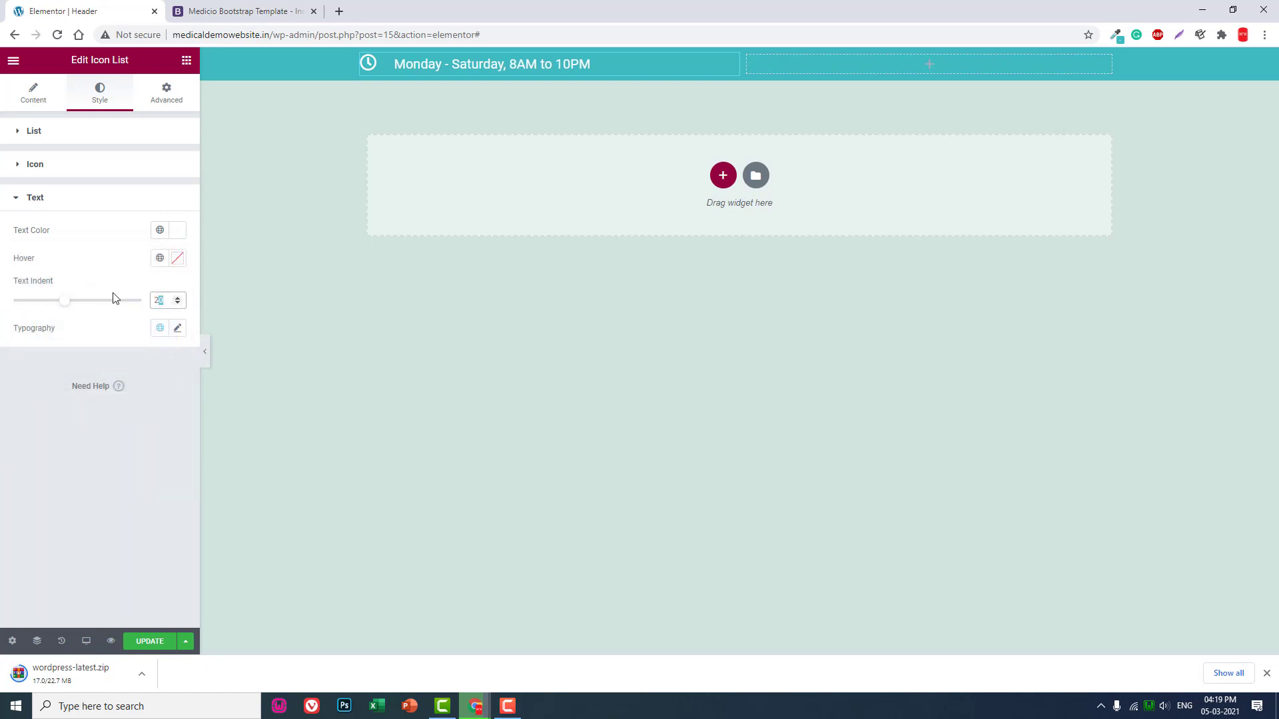
pyautogui.write('15')
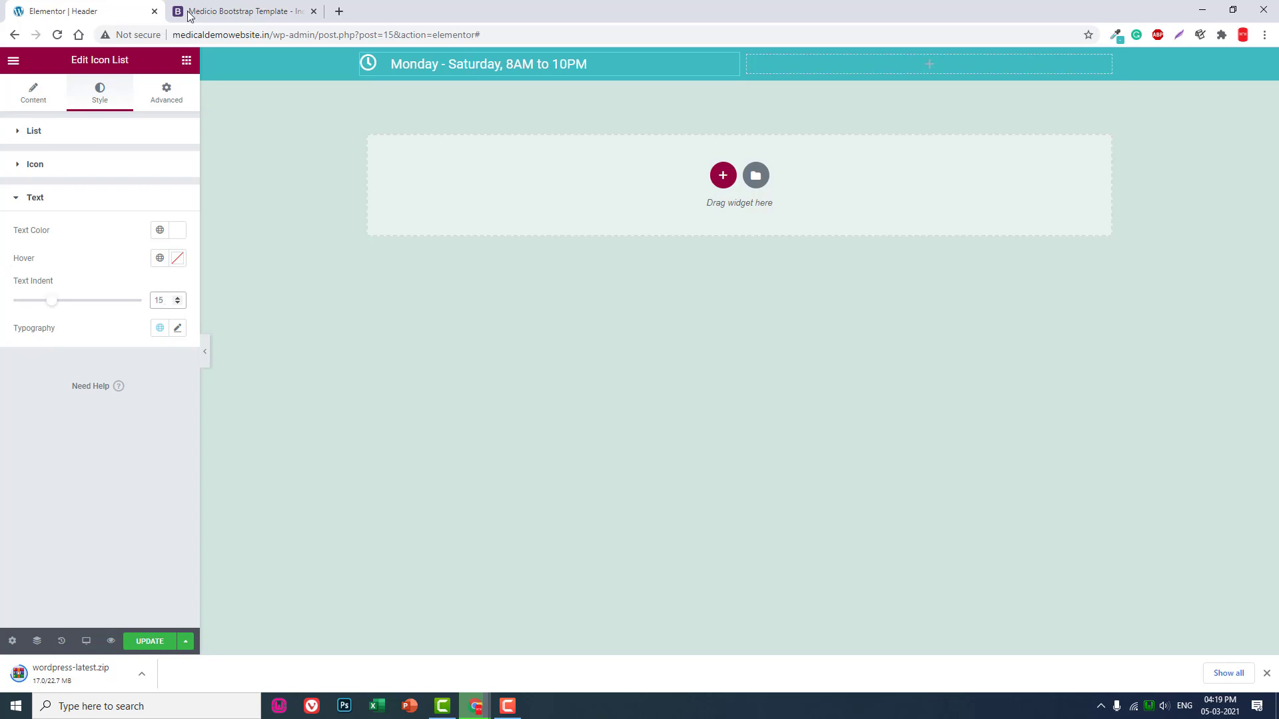
# Set the clock icon size to 20.
pyautogui.click(208, 11)
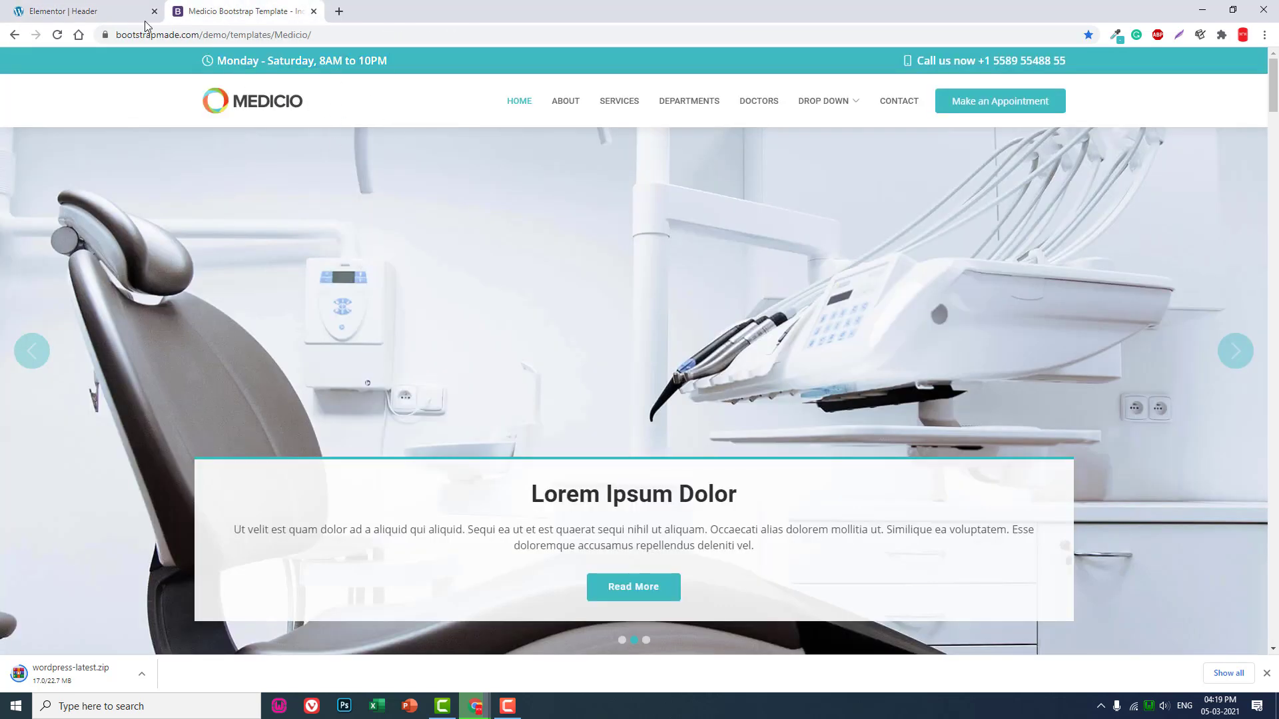
pyautogui.click(74, 12)
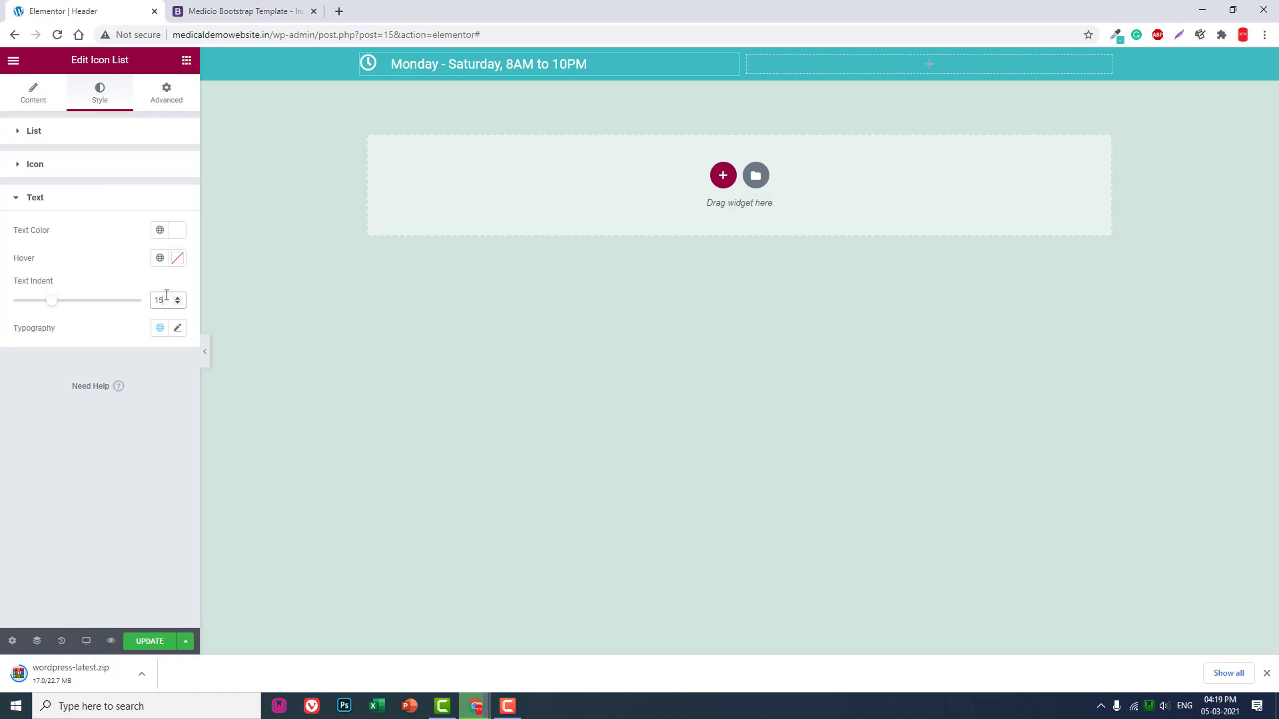
pyautogui.write('10')
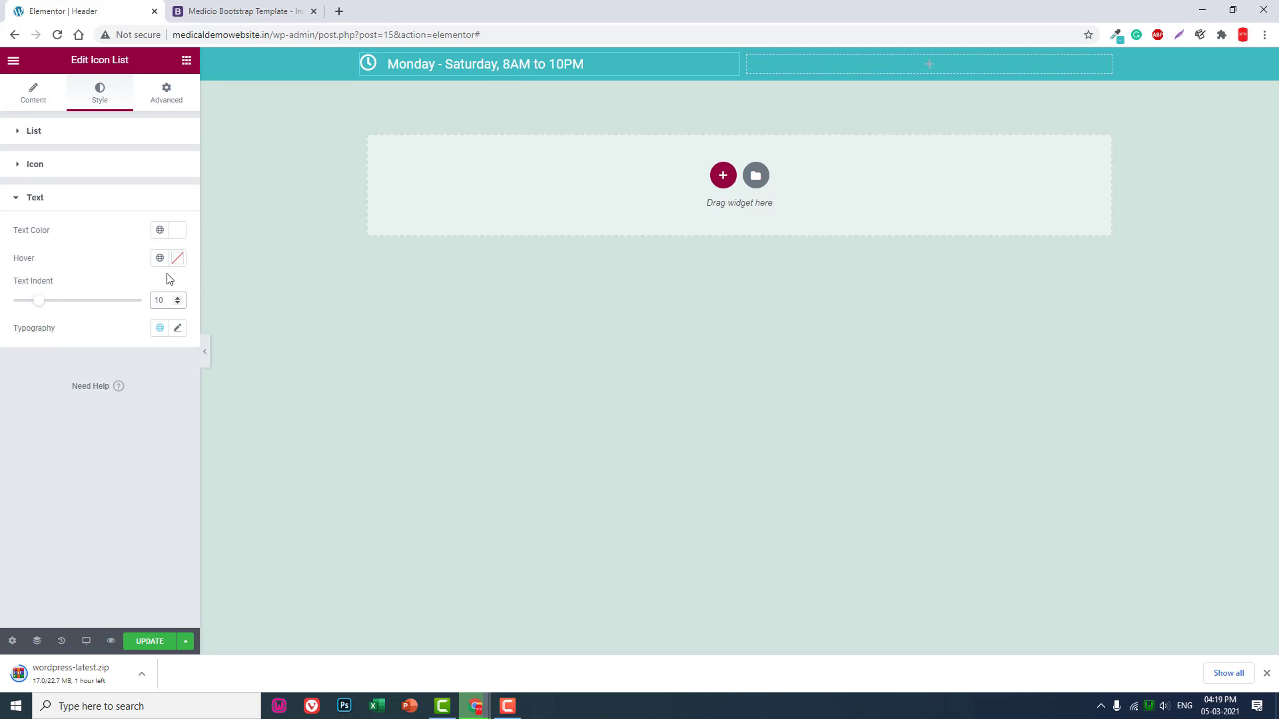
pyautogui.click(59, 164)
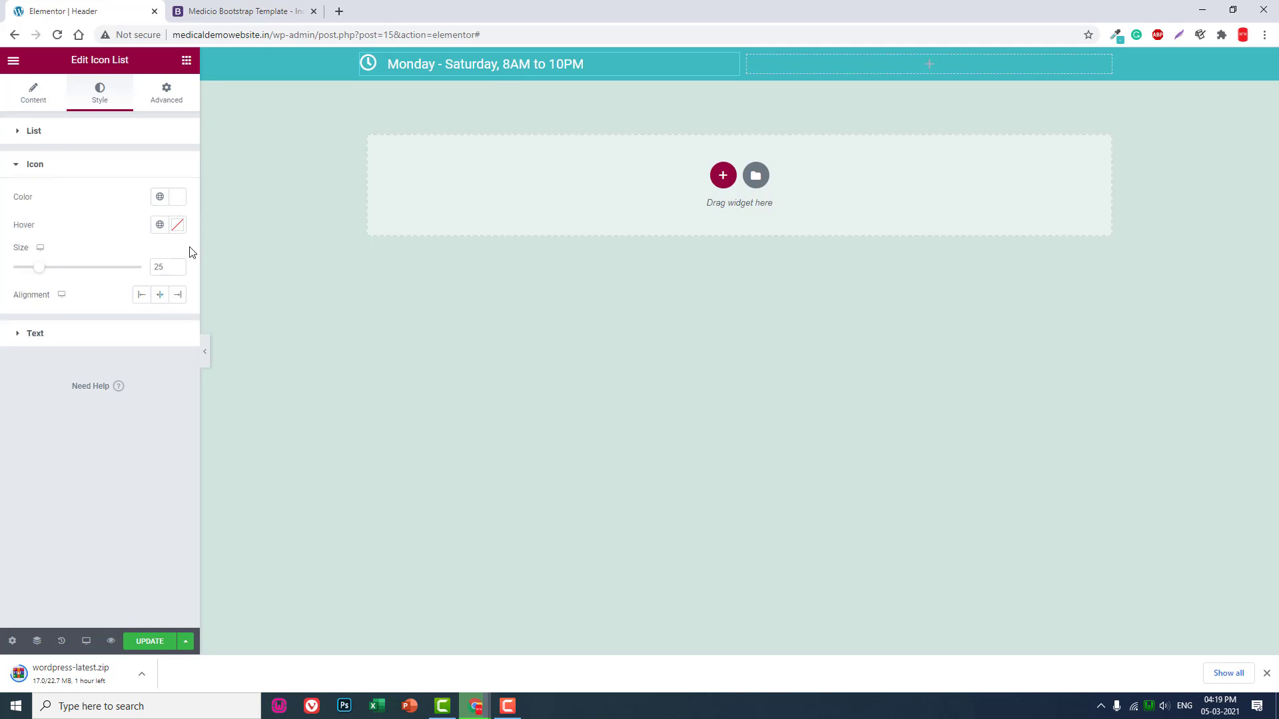
pyautogui.doubleClick(162, 267)
pyautogui.write('20')
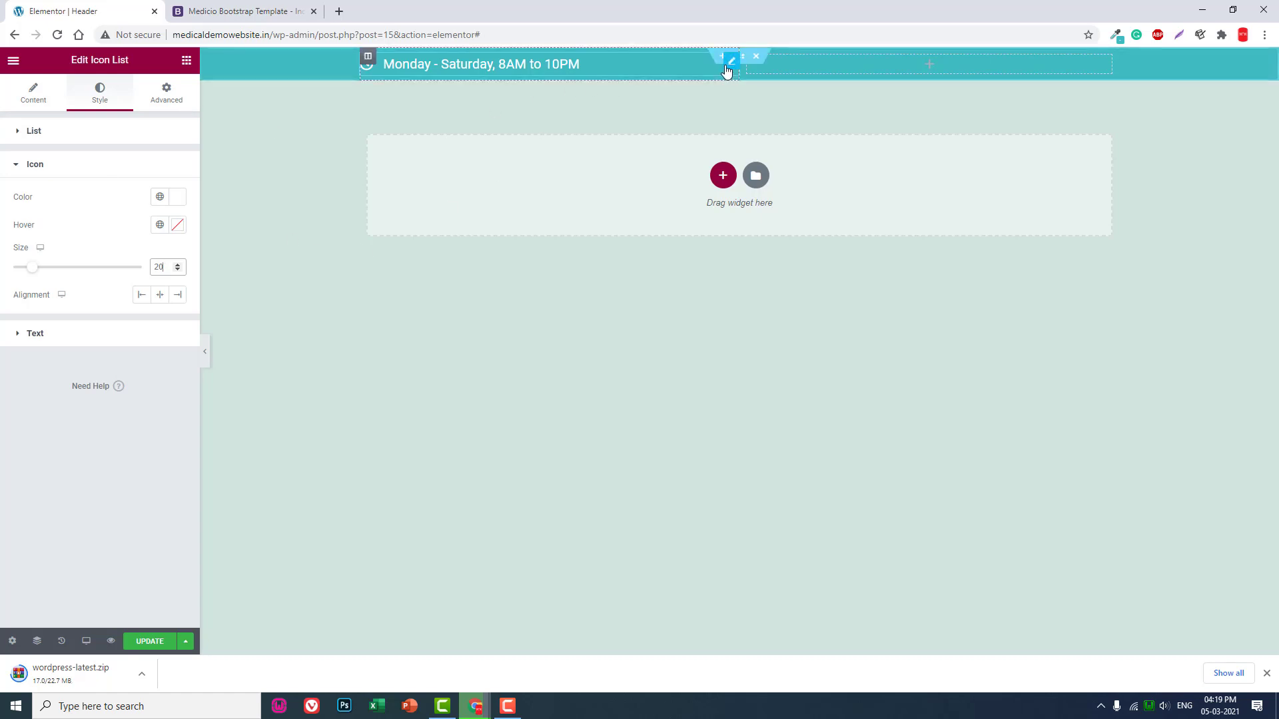
# Copy the hours icon list into the right column and align it right.
pyautogui.rightClick(735, 64)
pyautogui.click(761, 117)
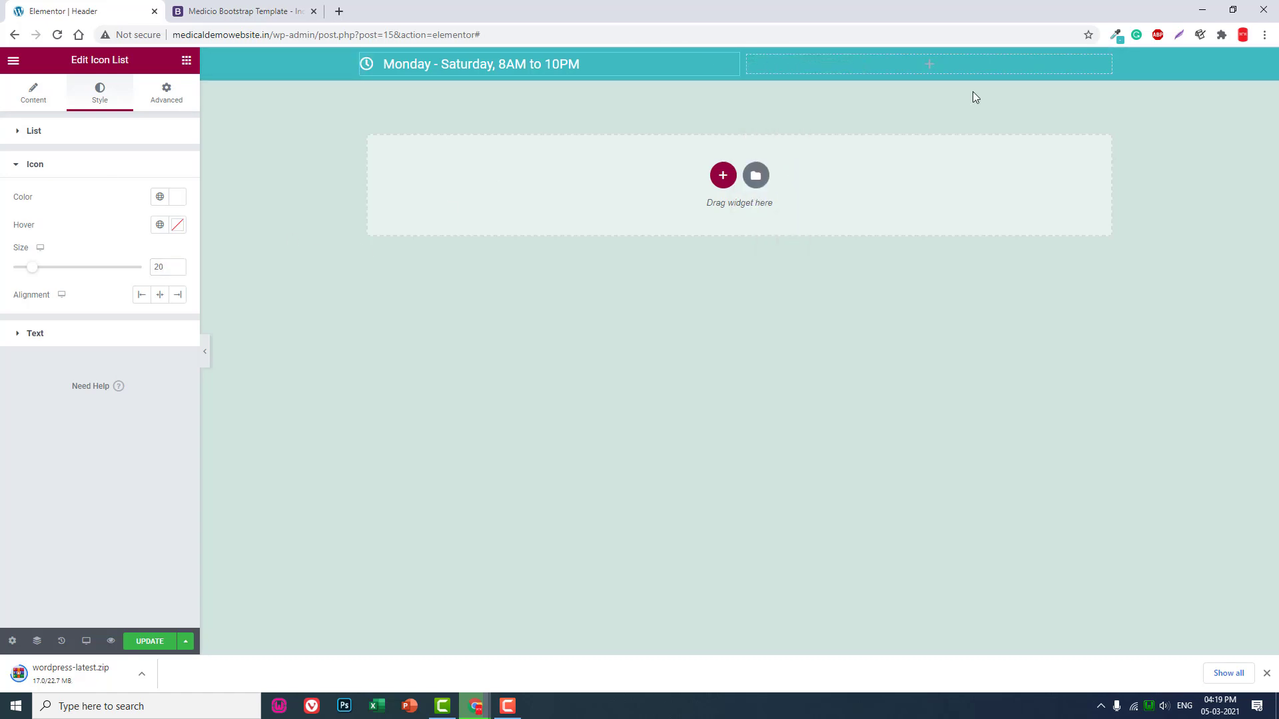
pyautogui.rightClick(970, 62)
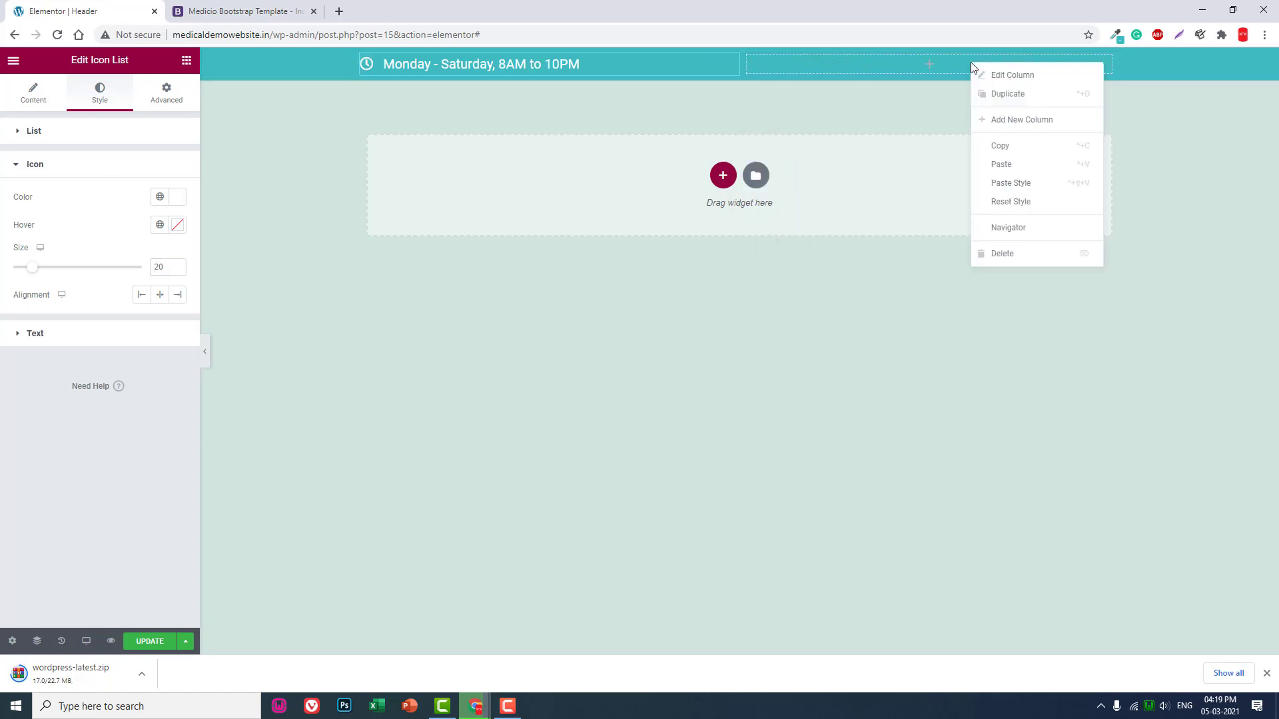
pyautogui.click(1004, 164)
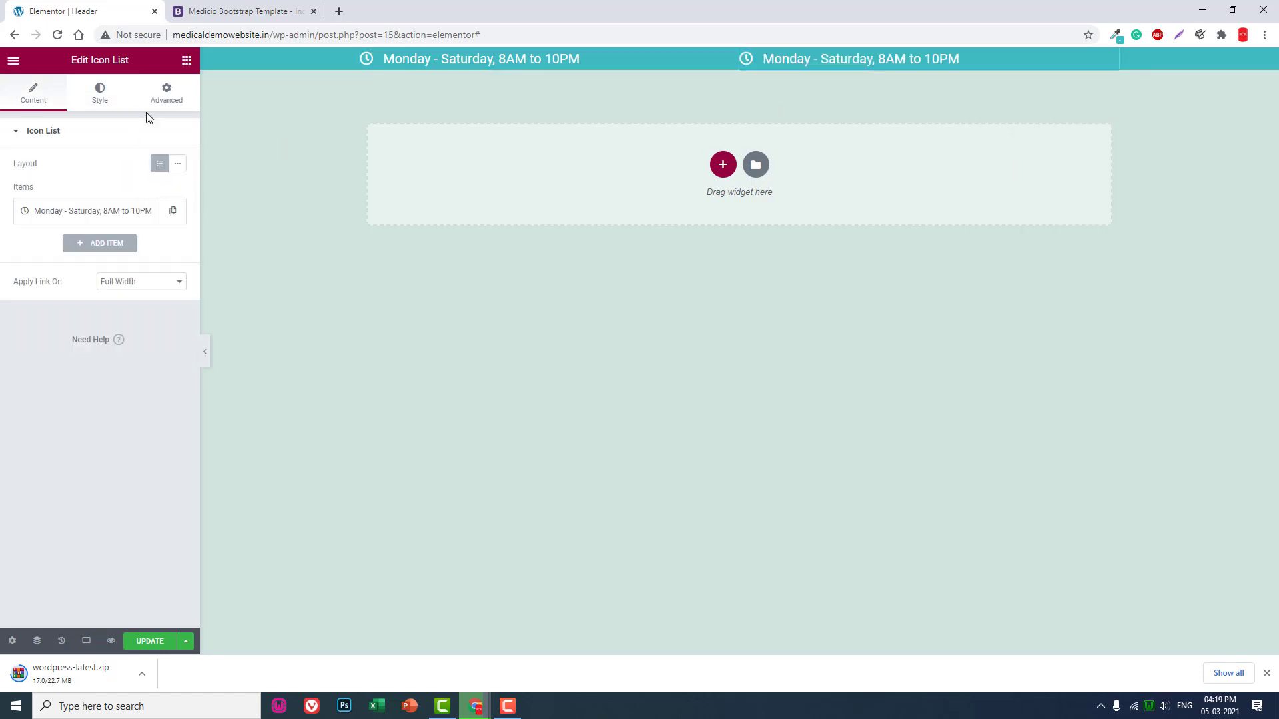
pyautogui.click(257, 11)
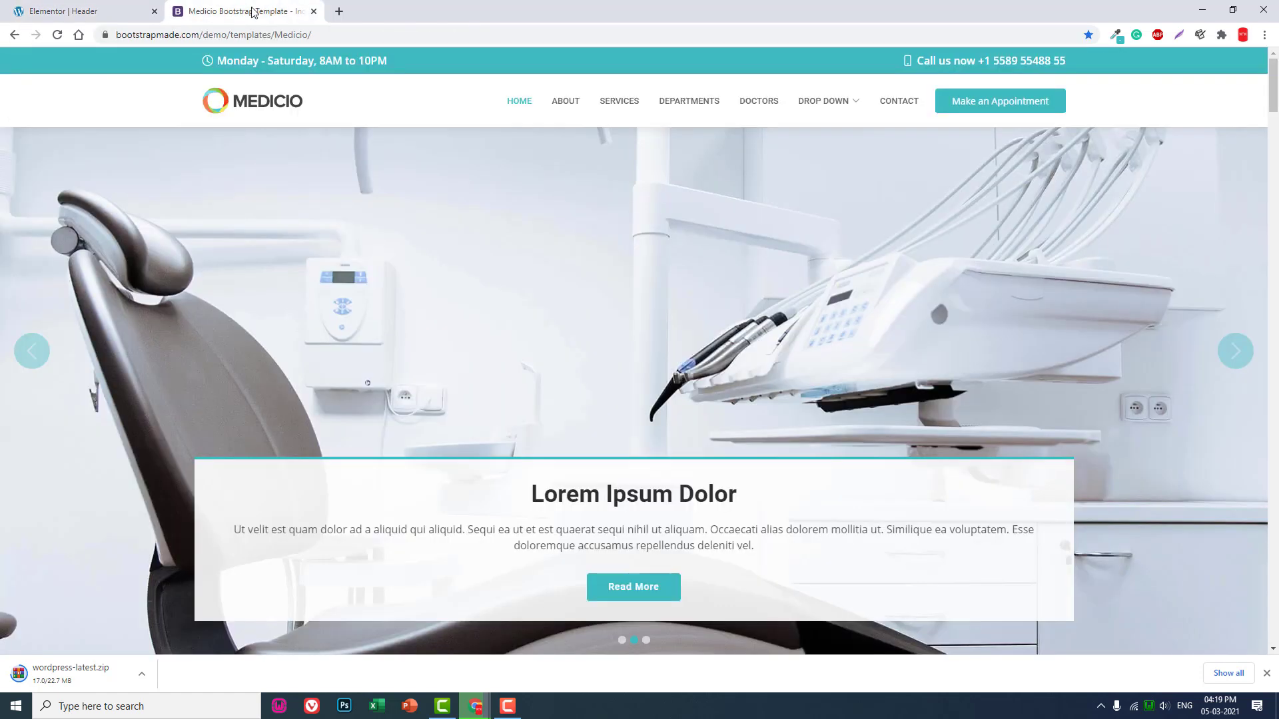
pyautogui.click(117, 21)
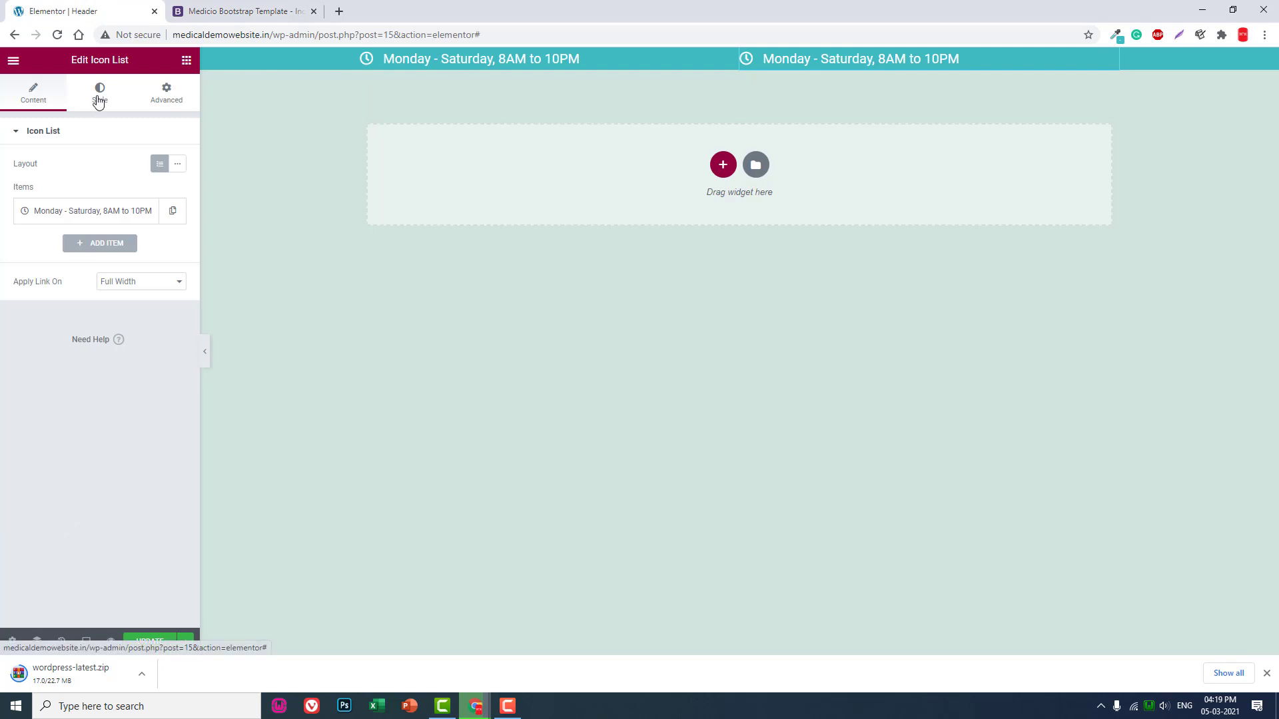
pyautogui.click(99, 100)
pyautogui.click(178, 209)
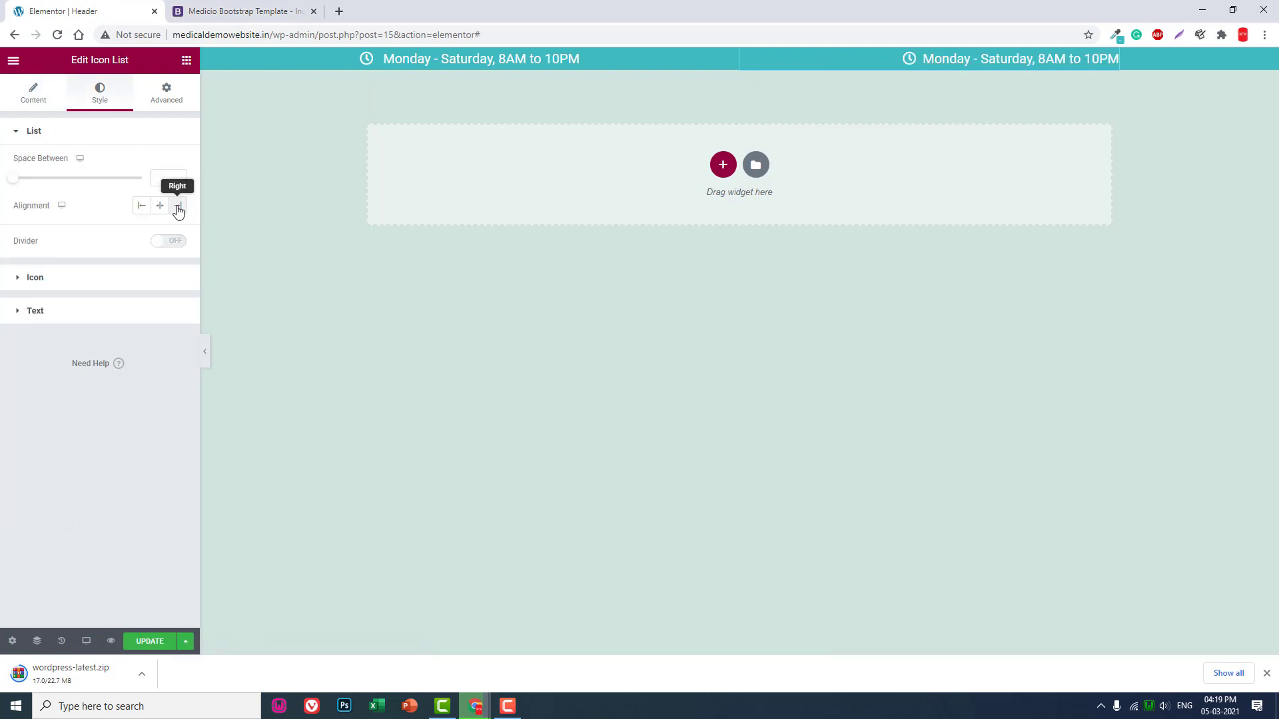
pyautogui.click(235, 12)
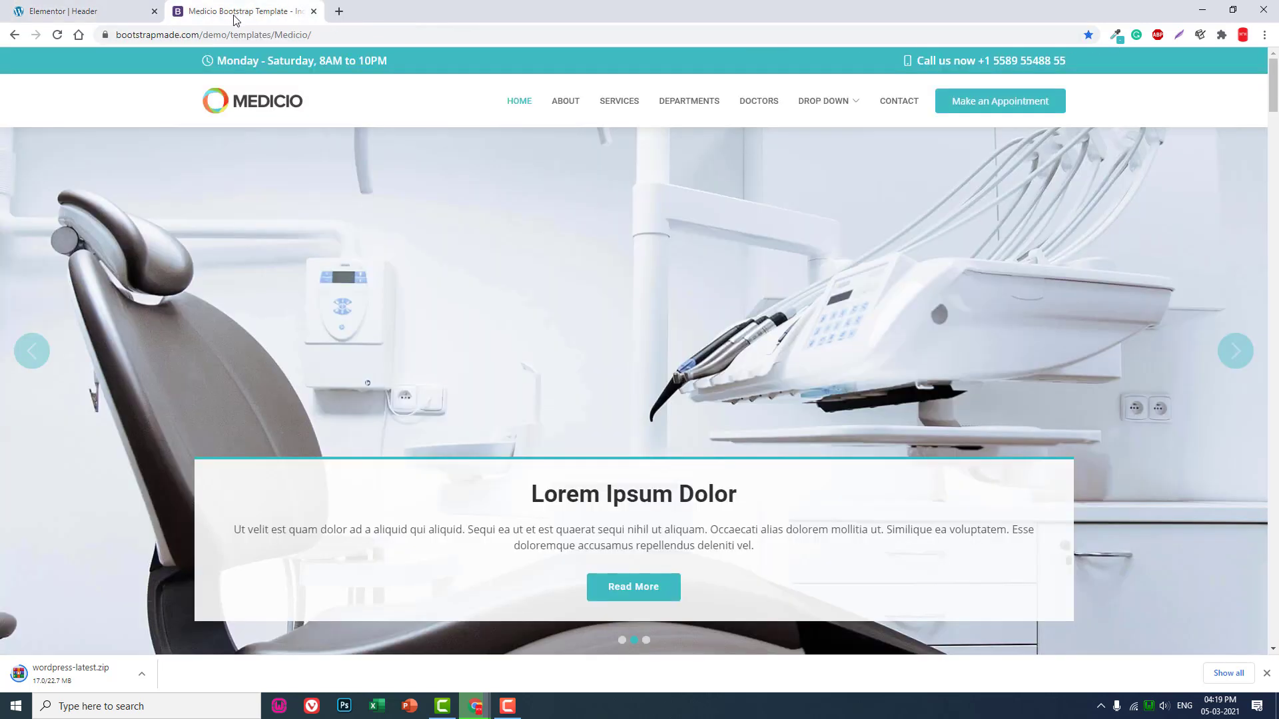
pyautogui.moveTo(1069, 61); pyautogui.dragTo(925, 60)
pyautogui.hotkey('ctrl', 'c')
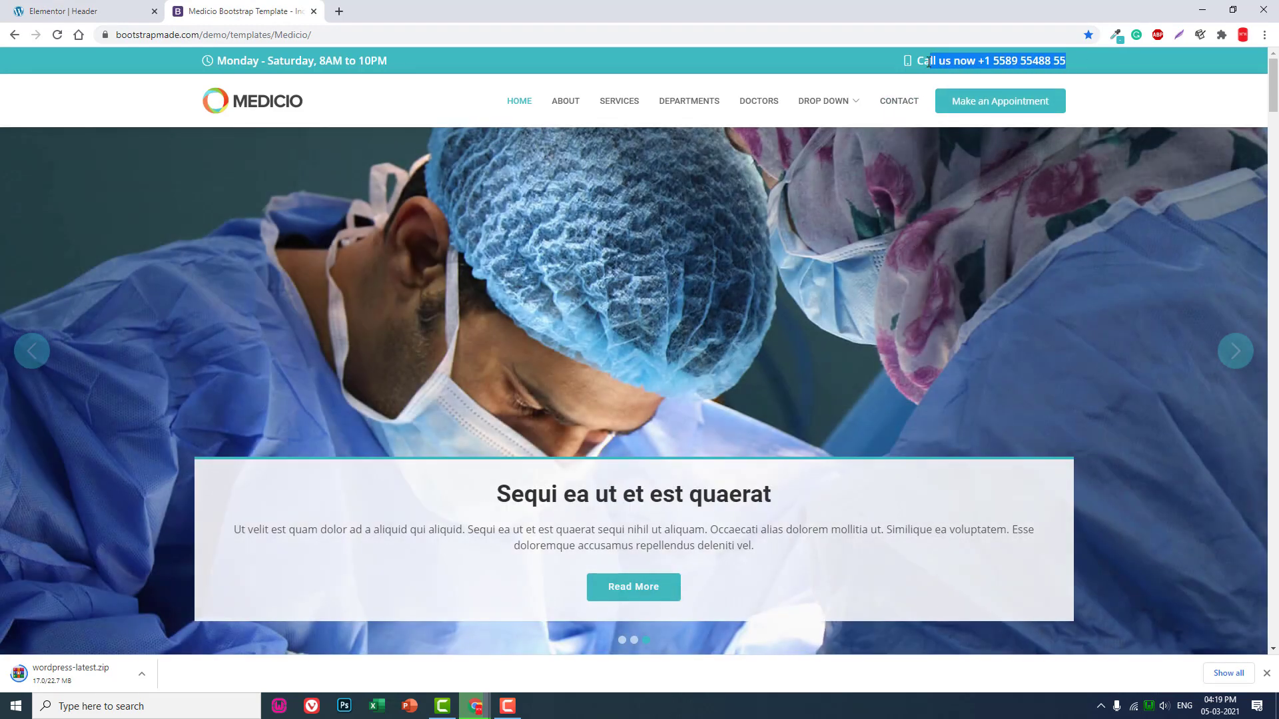
pyautogui.click(100, 12)
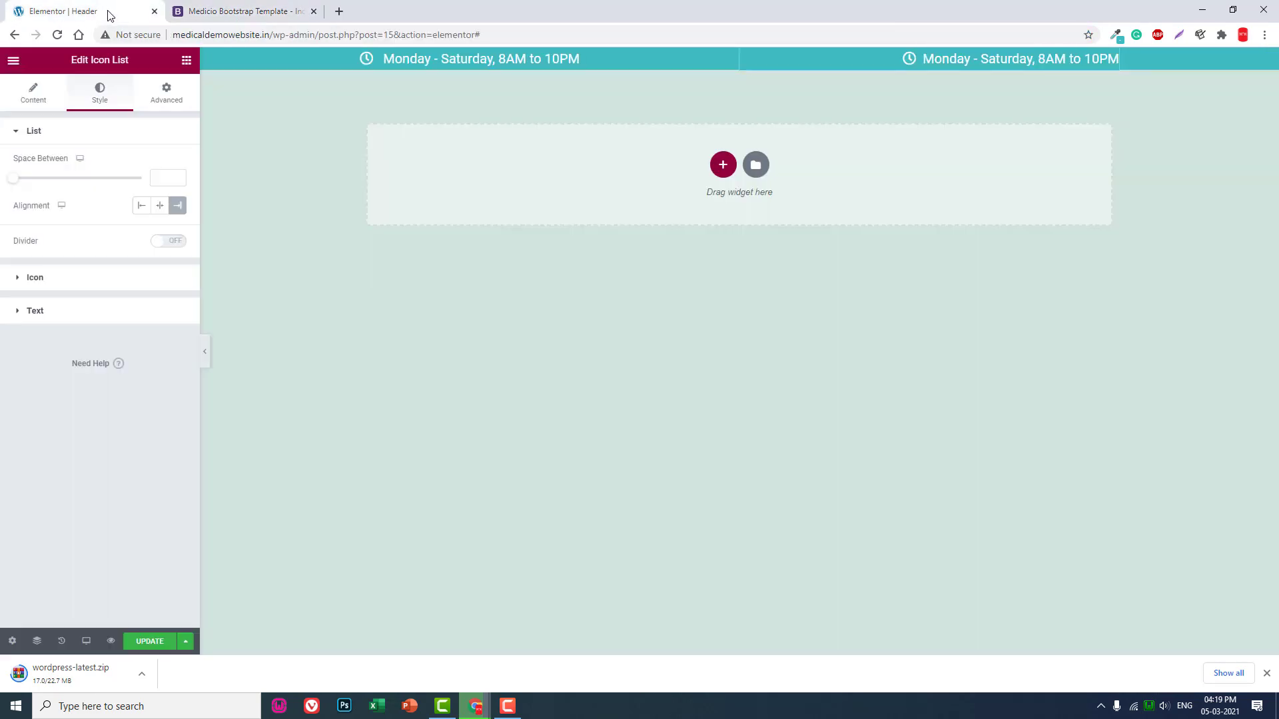
pyautogui.click(30, 108)
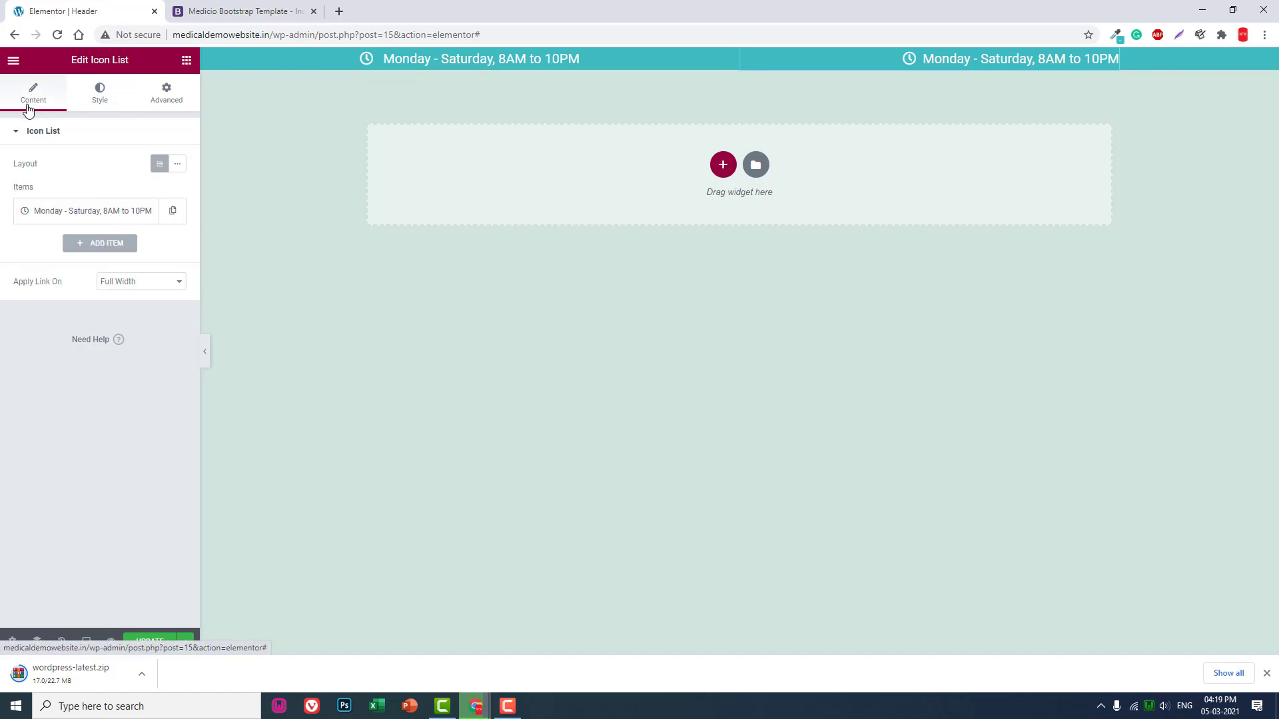
pyautogui.click(98, 212)
pyautogui.moveTo(143, 263); pyautogui.dragTo(43, 243)
pyautogui.hotkey('ctrl', 'v')
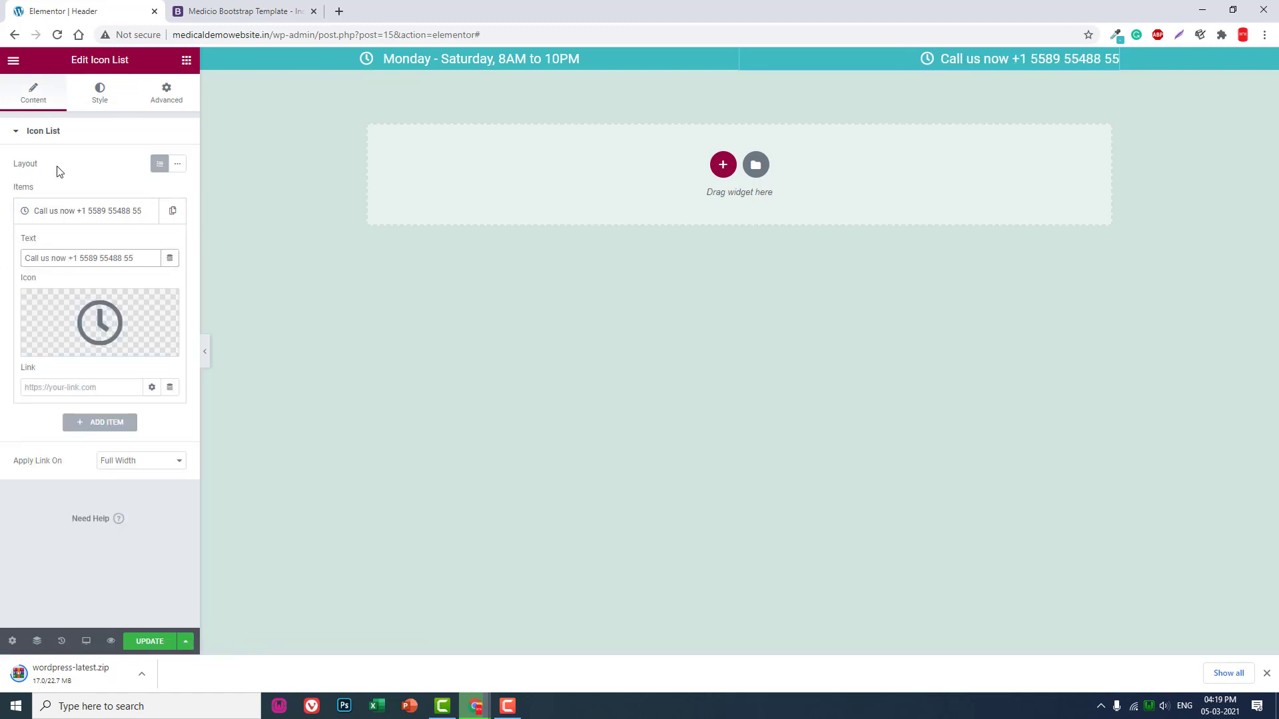
# Search the Icon Library for 'mob' and insert the Mobile icon in place of the clock.
pyautogui.click(100, 321)
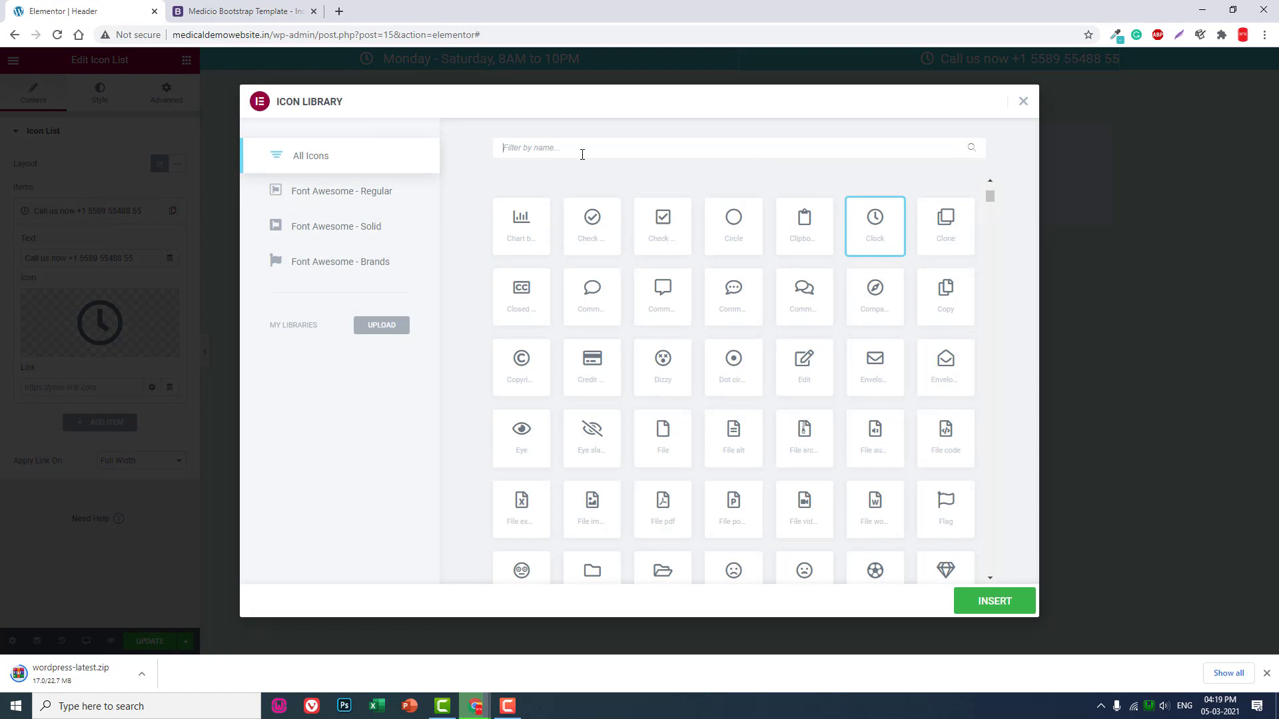
pyautogui.write('smil')
pyautogui.press('BackSpace')
pyautogui.press('BackSpace')
pyautogui.press('BackSpace')
pyautogui.write('at')
pyautogui.press('BackSpace')
pyautogui.press('BackSpace')
pyautogui.write('ma')
pyautogui.press('BackSpace')
pyautogui.press('BackSpace')
pyautogui.press('BackSpace')
pyautogui.press('BackSpace')
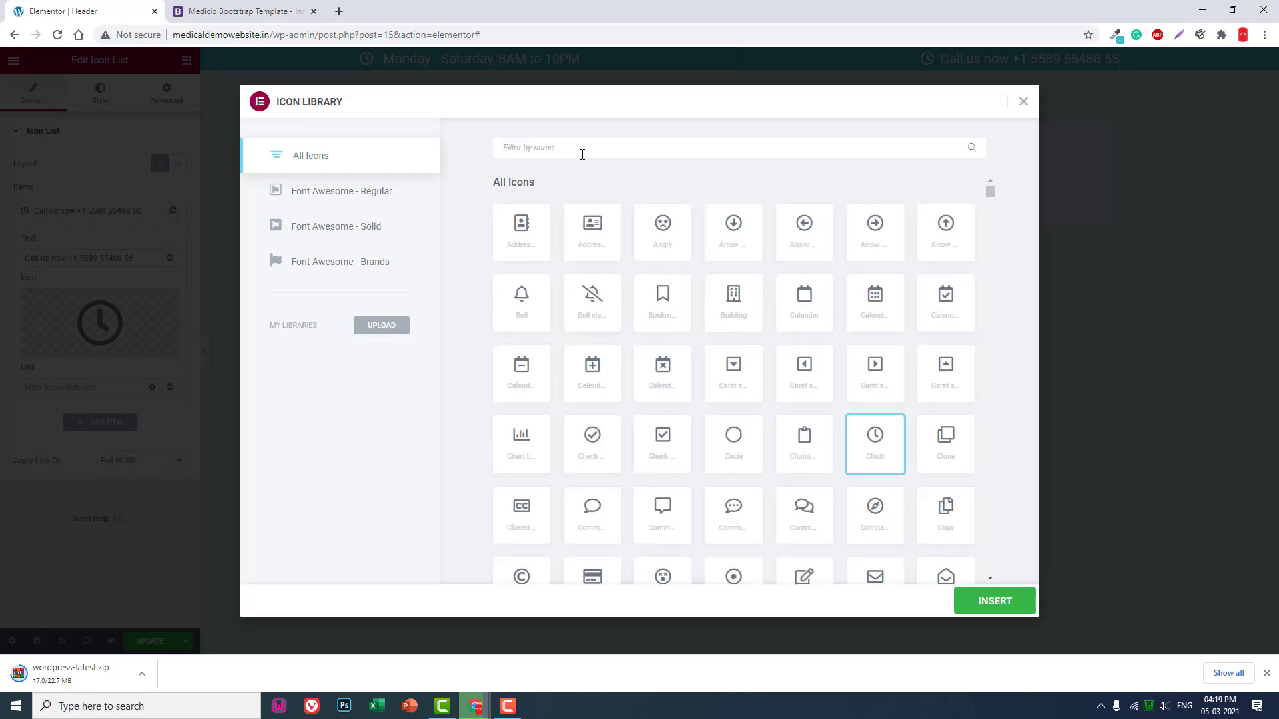
pyautogui.write('sm')
pyautogui.press('BackSpace')
pyautogui.press('BackSpace')
pyautogui.write('phon')
pyautogui.press('BackSpace')
pyautogui.press('BackSpace')
pyautogui.press('BackSpace')
pyautogui.press('BackSpace')
pyautogui.write('mob')
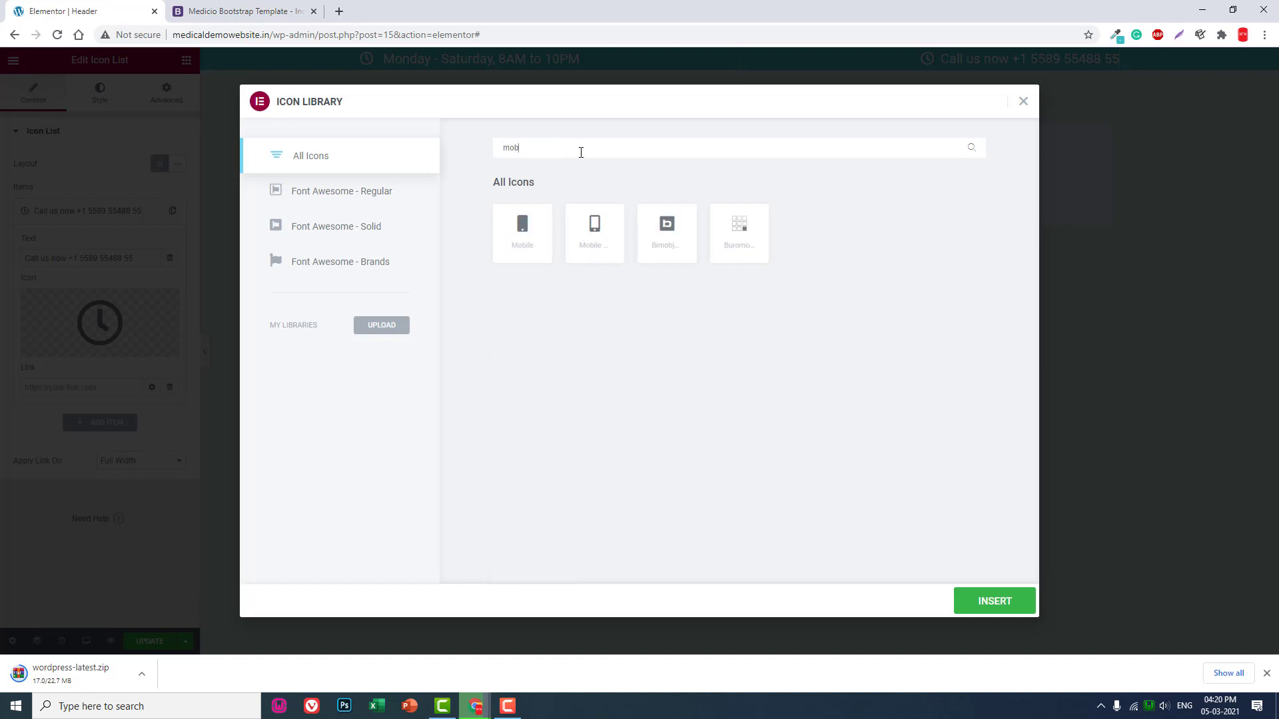
pyautogui.click(522, 233)
pyautogui.click(990, 601)
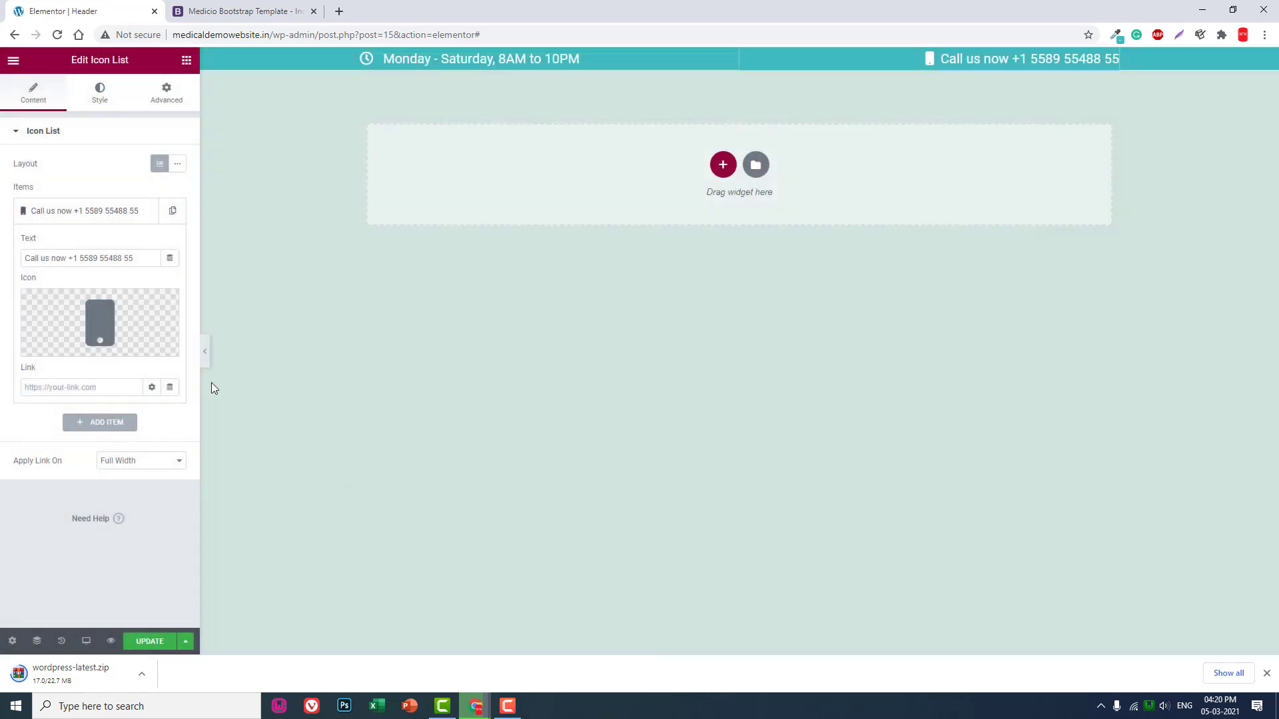
# Add a new section with the 1/3–2/3 column structure.
pyautogui.click(289, 12)
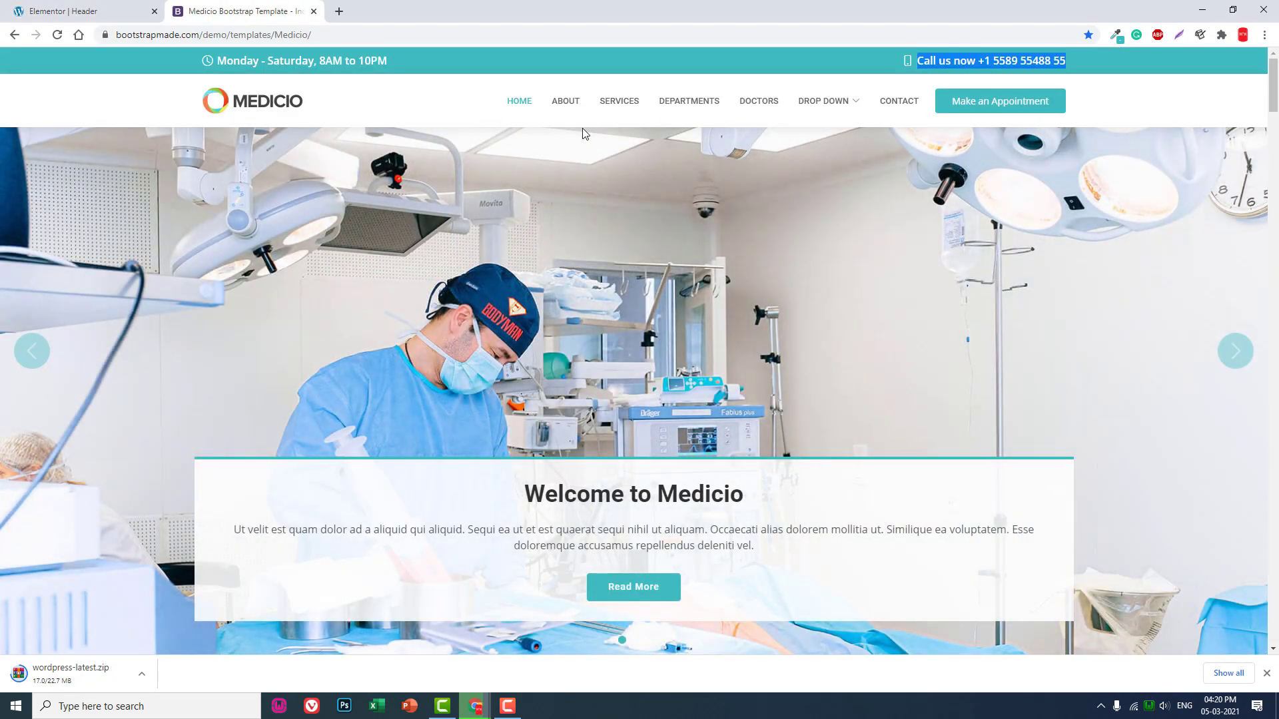
pyautogui.click(73, 10)
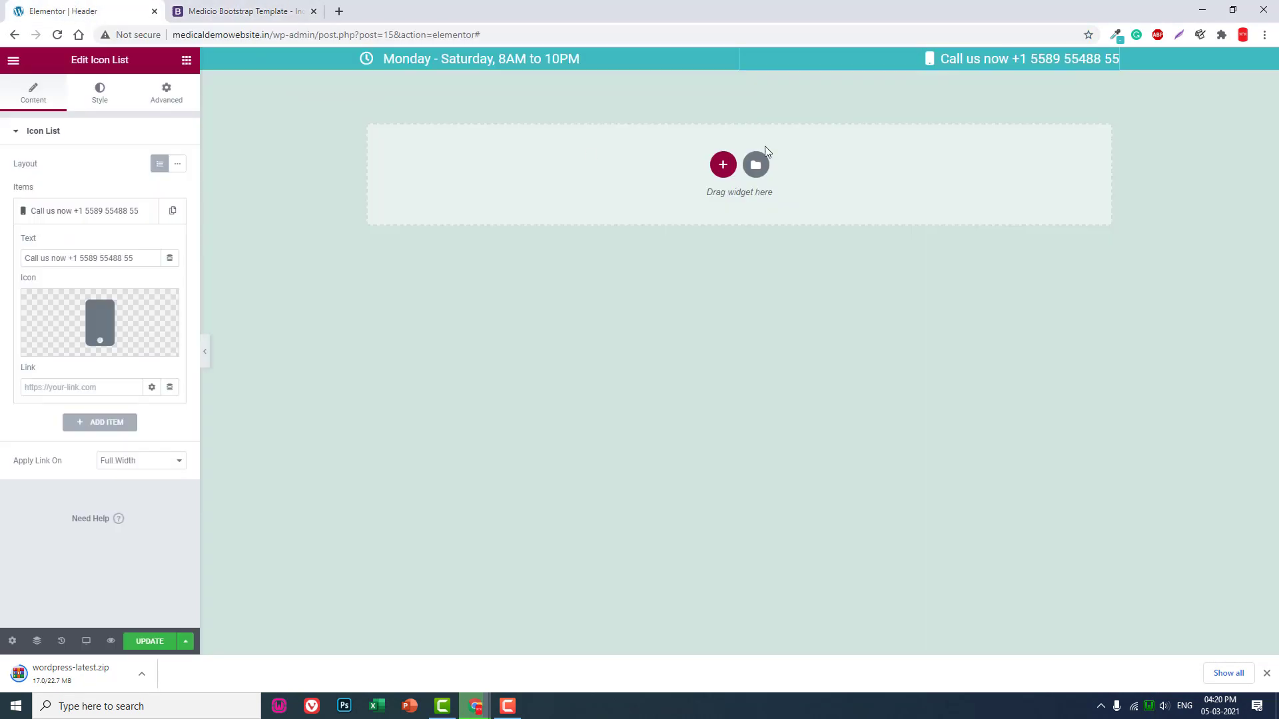
pyautogui.click(724, 167)
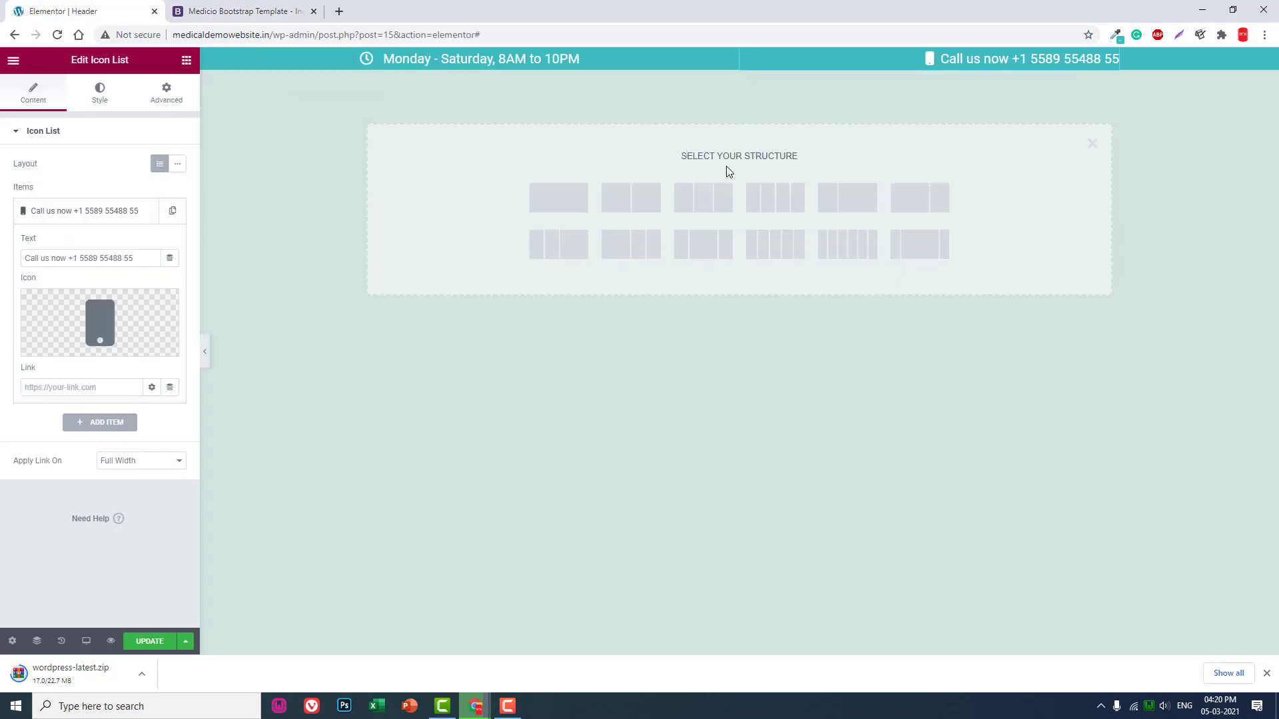
pyautogui.click(832, 205)
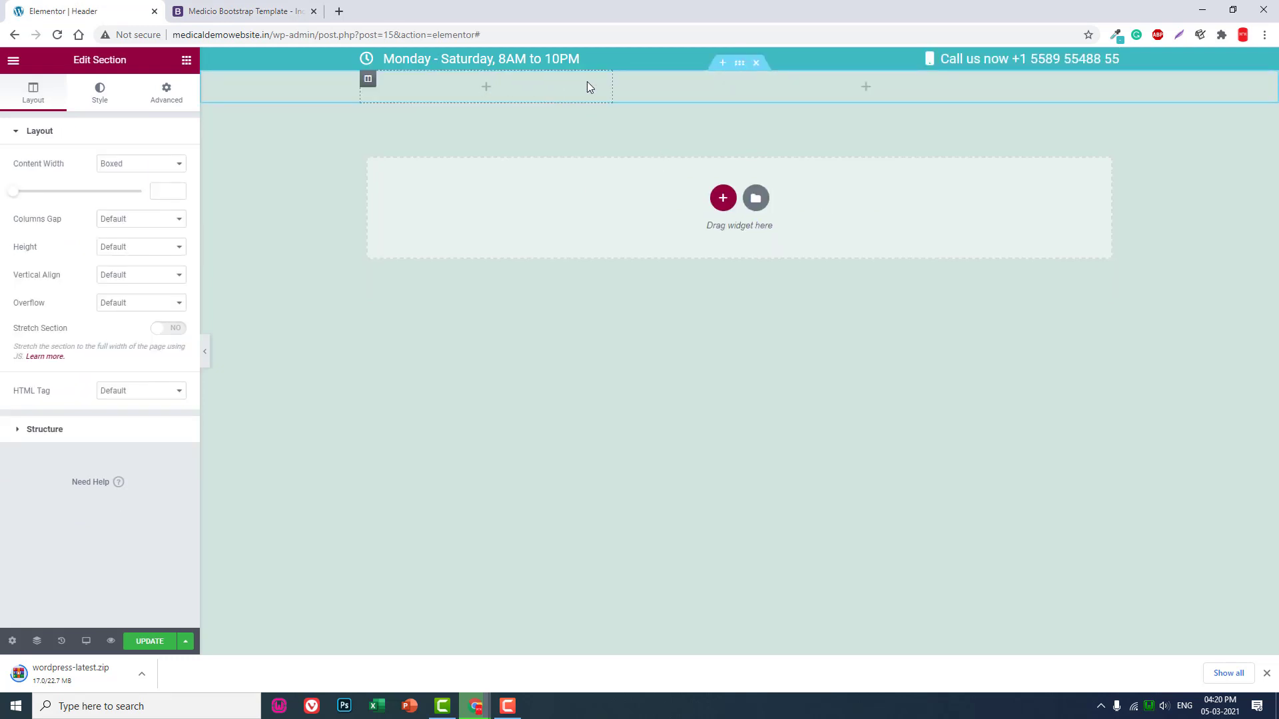
# Give the new section a classic white background colour.
pyautogui.click(278, 12)
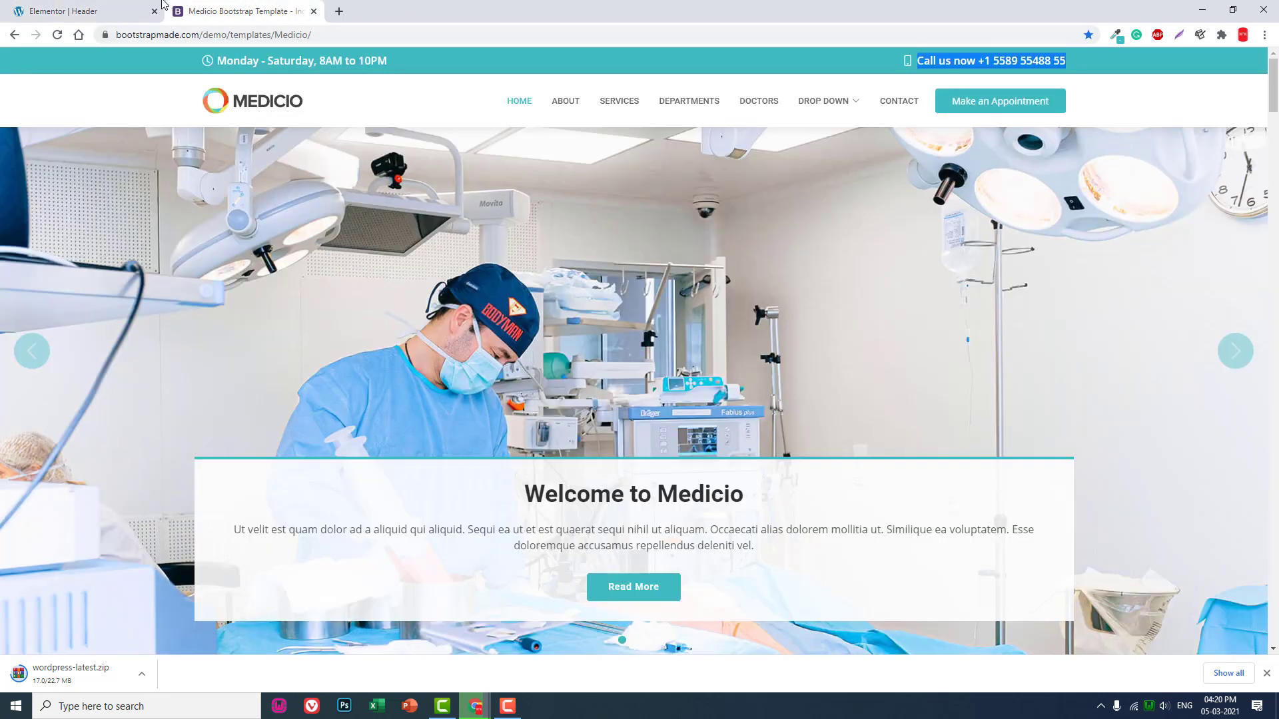
pyautogui.click(125, 8)
pyautogui.click(105, 92)
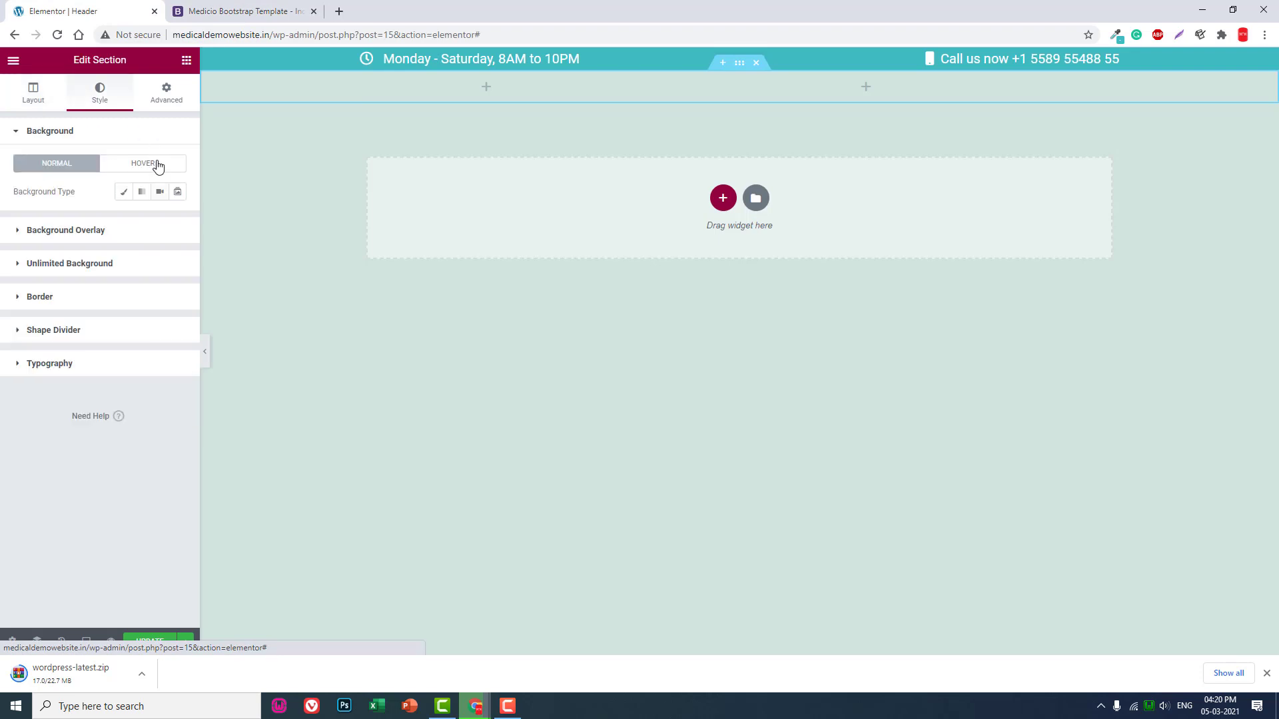
pyautogui.click(123, 192)
pyautogui.click(177, 220)
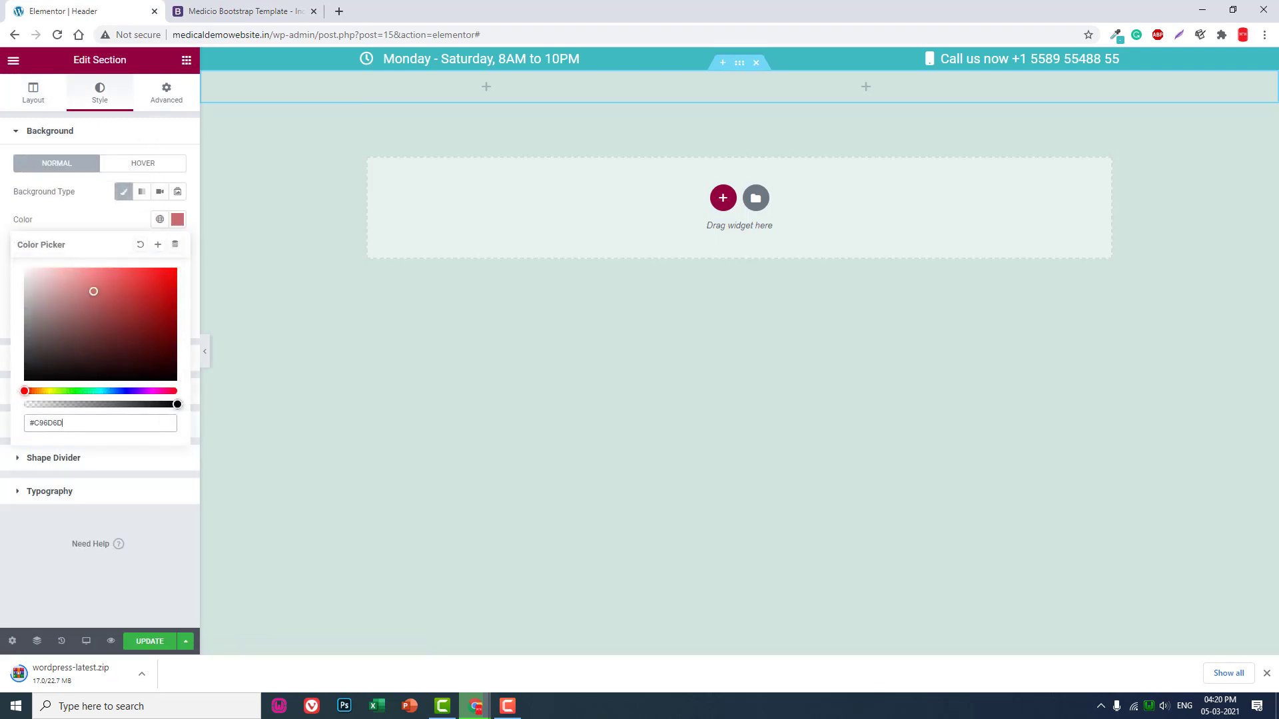
pyautogui.moveTo(94, 289); pyautogui.dragTo(9, 205)
pyautogui.click(165, 558)
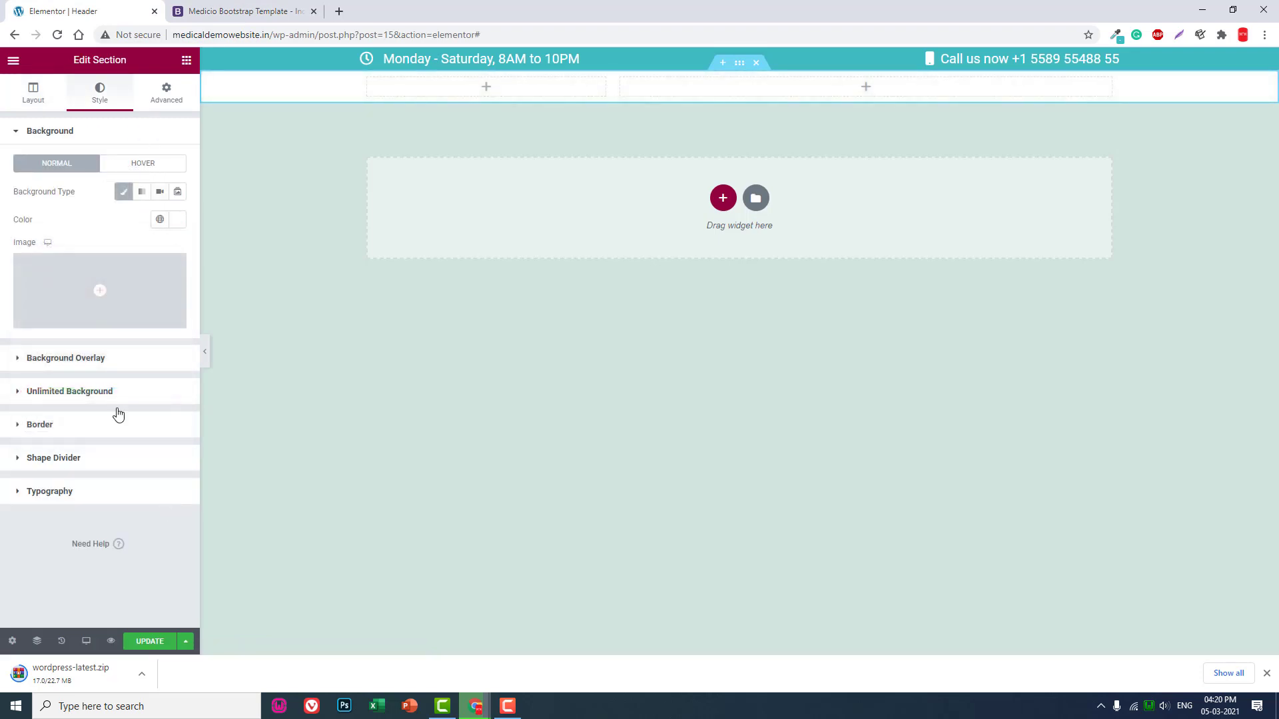
# Set the section's Vertical Align to Middle.
pyautogui.click(34, 109)
pyautogui.click(132, 276)
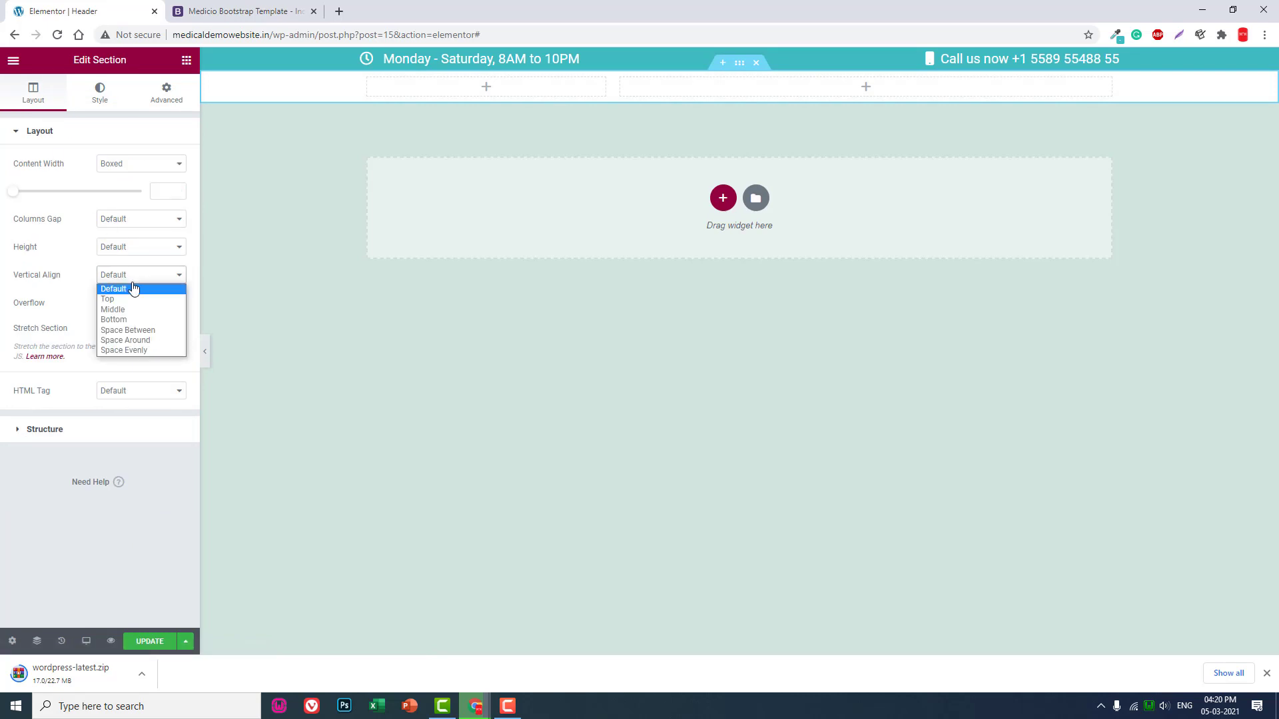
pyautogui.click(135, 311)
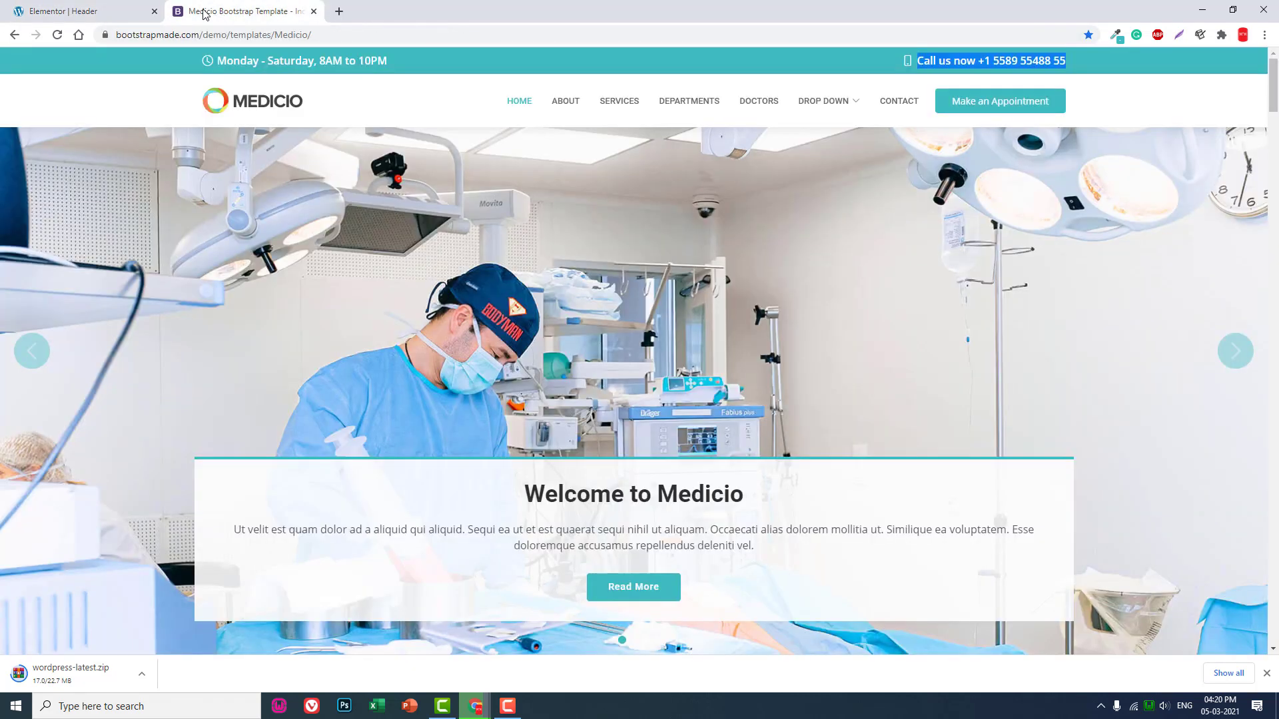
# Drag the Site Title widget 'Medical' into the left column and centre-align it.
pyautogui.click(118, 12)
pyautogui.click(185, 61)
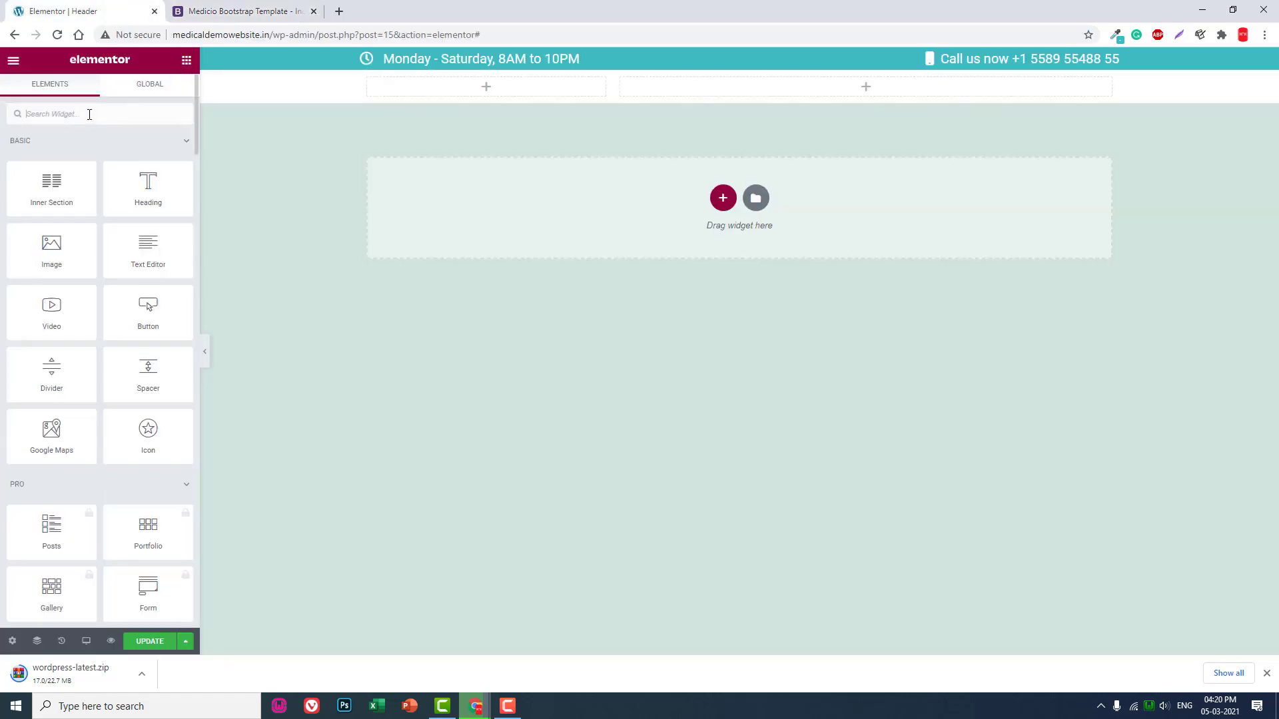
pyautogui.write('site')
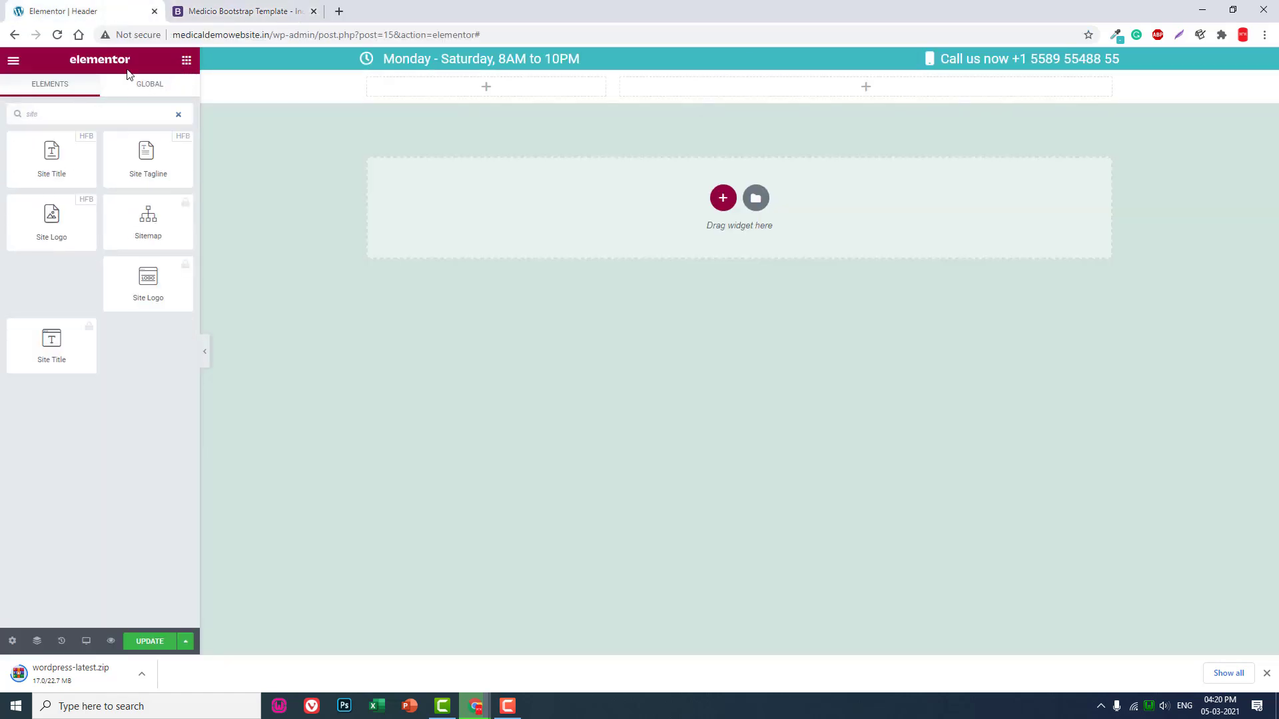
pyautogui.moveTo(51, 154); pyautogui.dragTo(414, 115)
pyautogui.moveTo(60, 177); pyautogui.dragTo(506, 78)
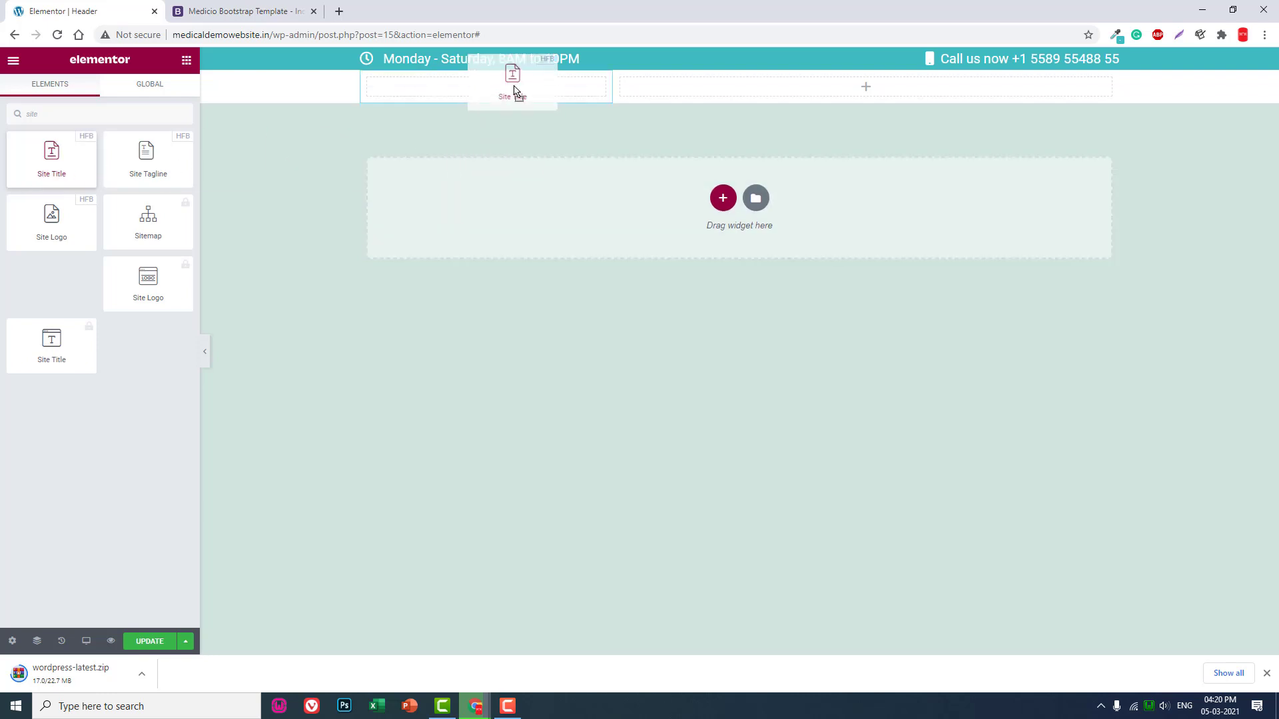
pyautogui.click(141, 403)
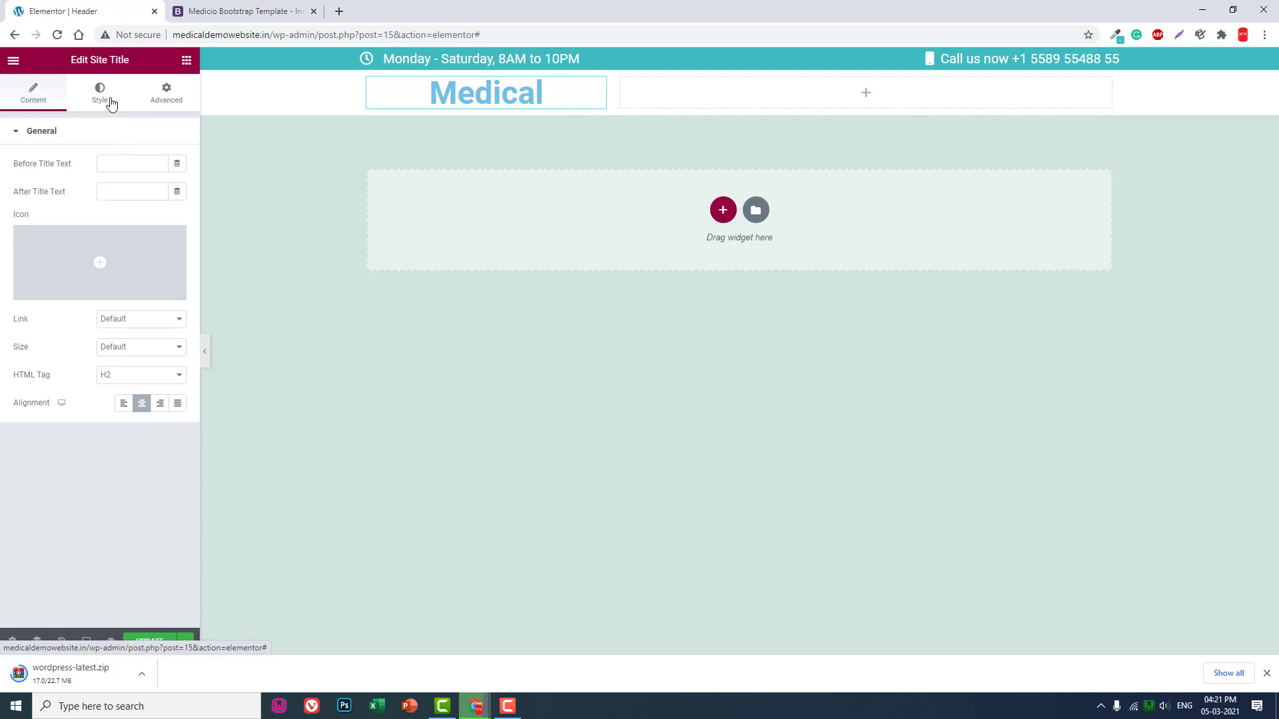
# Try Dancing Script, Days One and Economica as the title's font family.
pyautogui.click(111, 105)
pyautogui.click(178, 164)
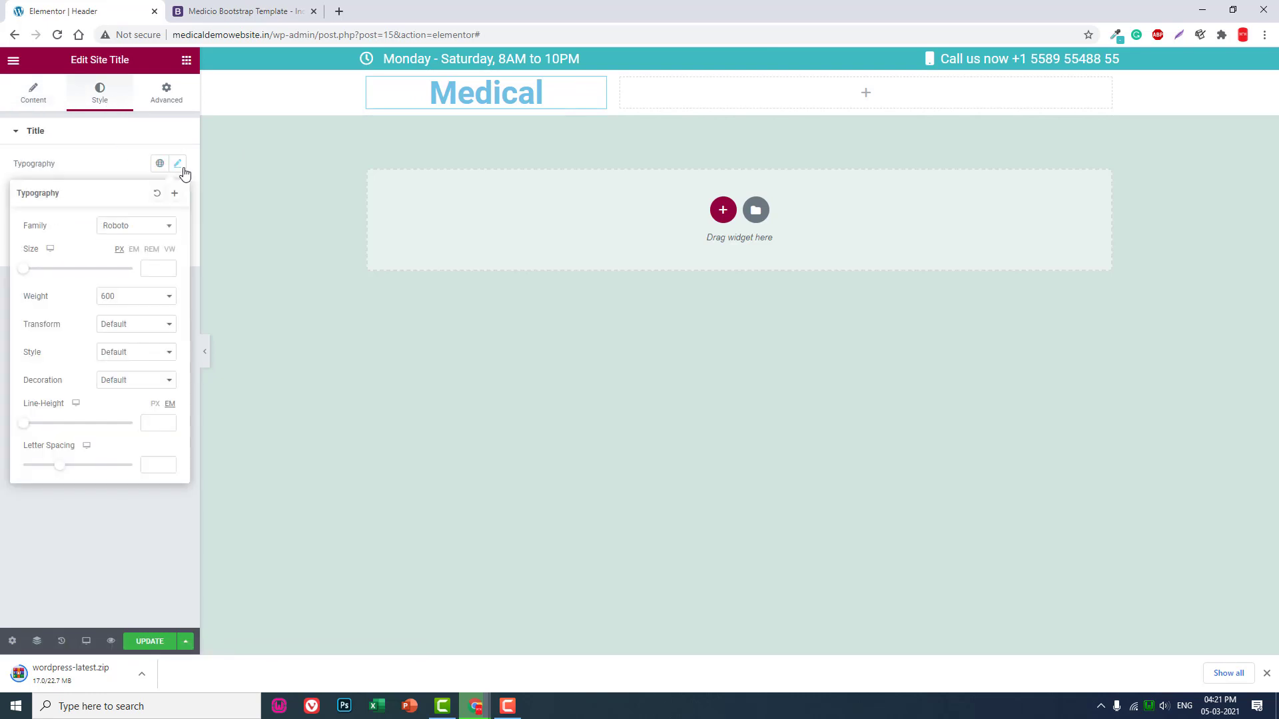
pyautogui.click(137, 225)
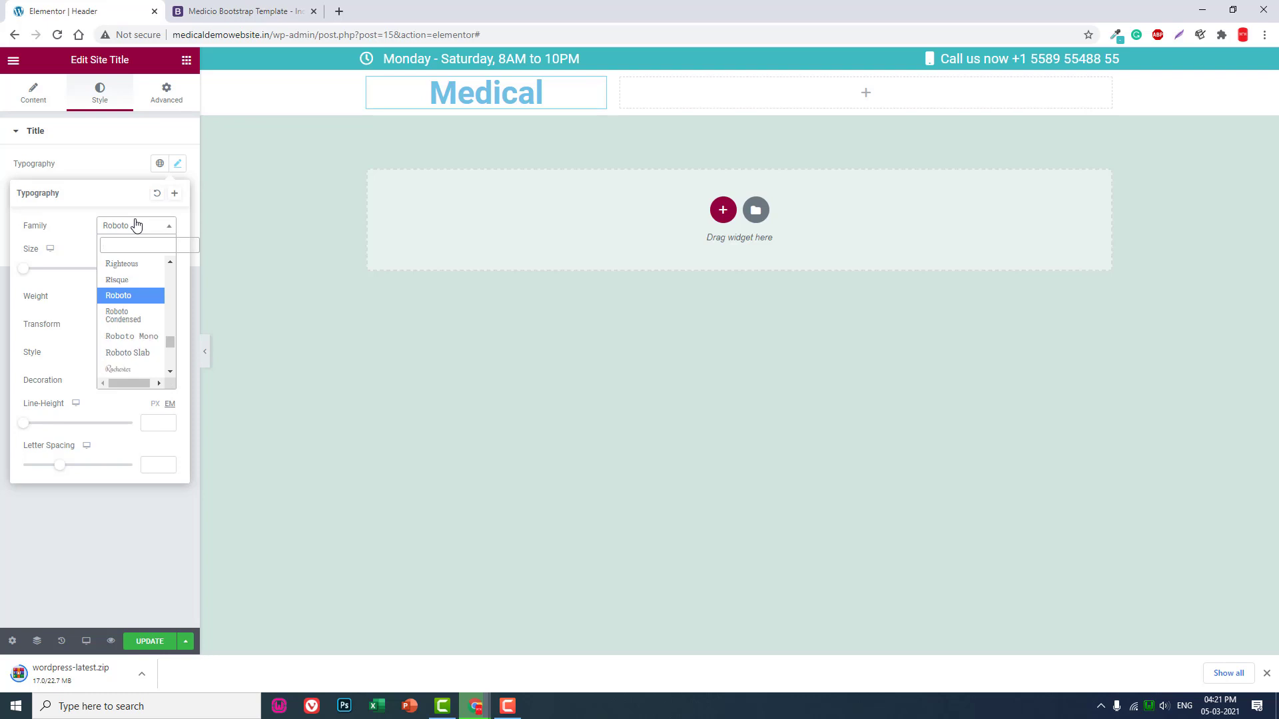
pyautogui.write('scri')
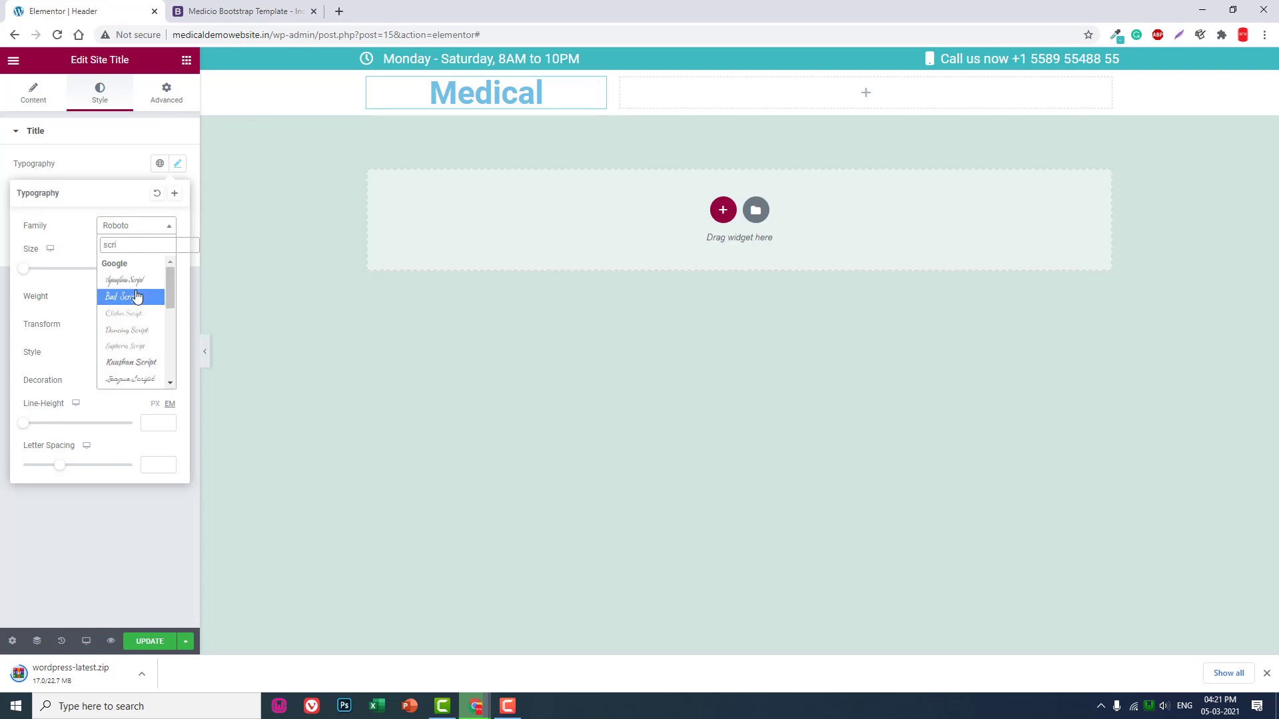
pyautogui.click(138, 330)
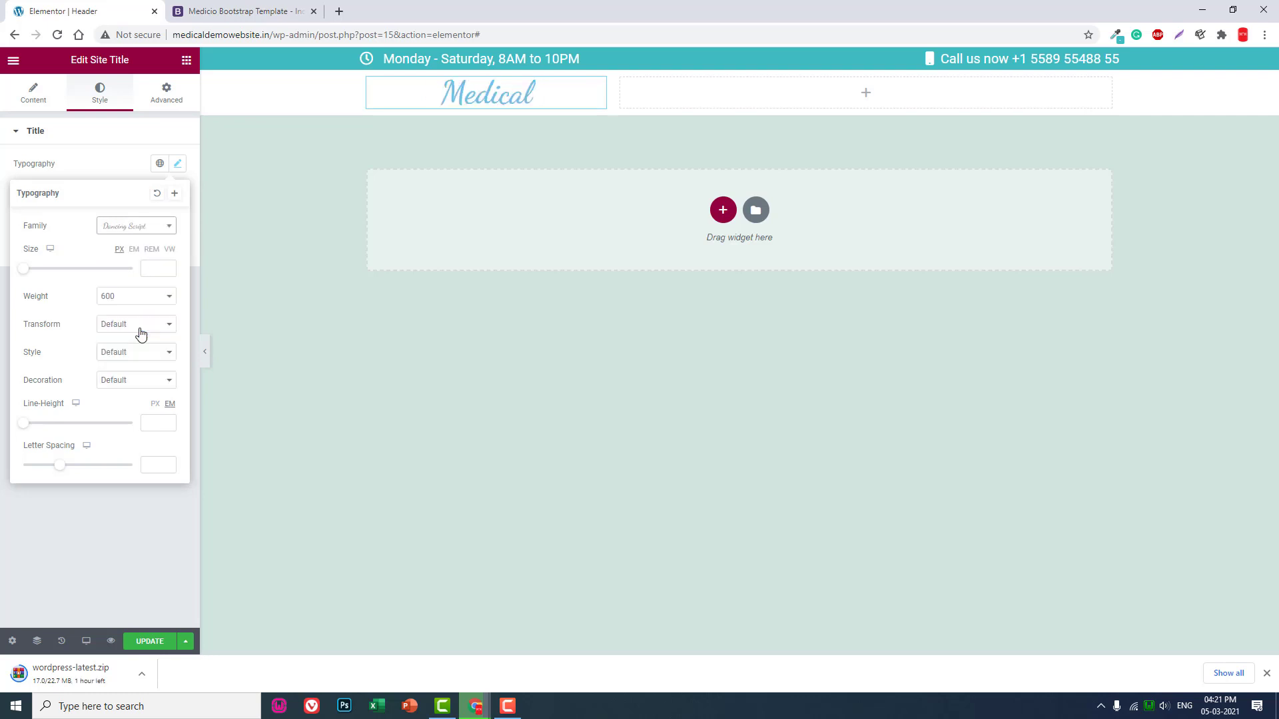
pyautogui.click(140, 230)
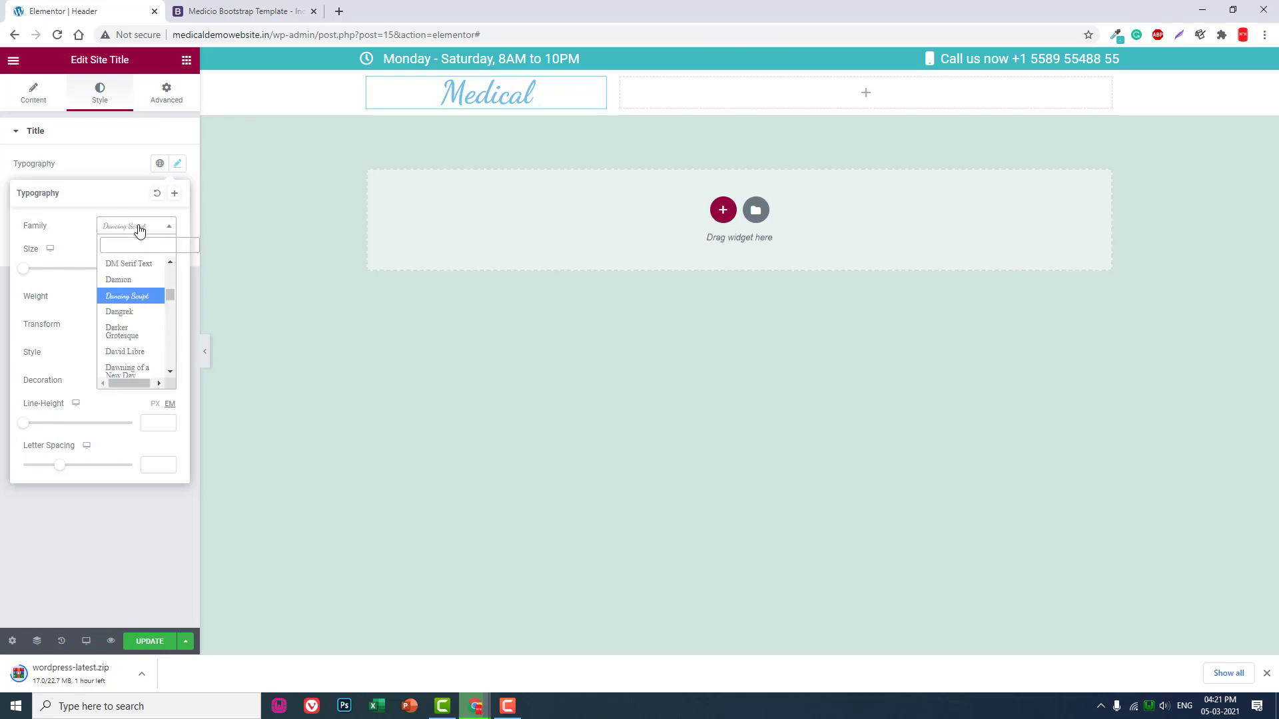
pyautogui.scroll(-1, 141, 327)
pyautogui.click(147, 323)
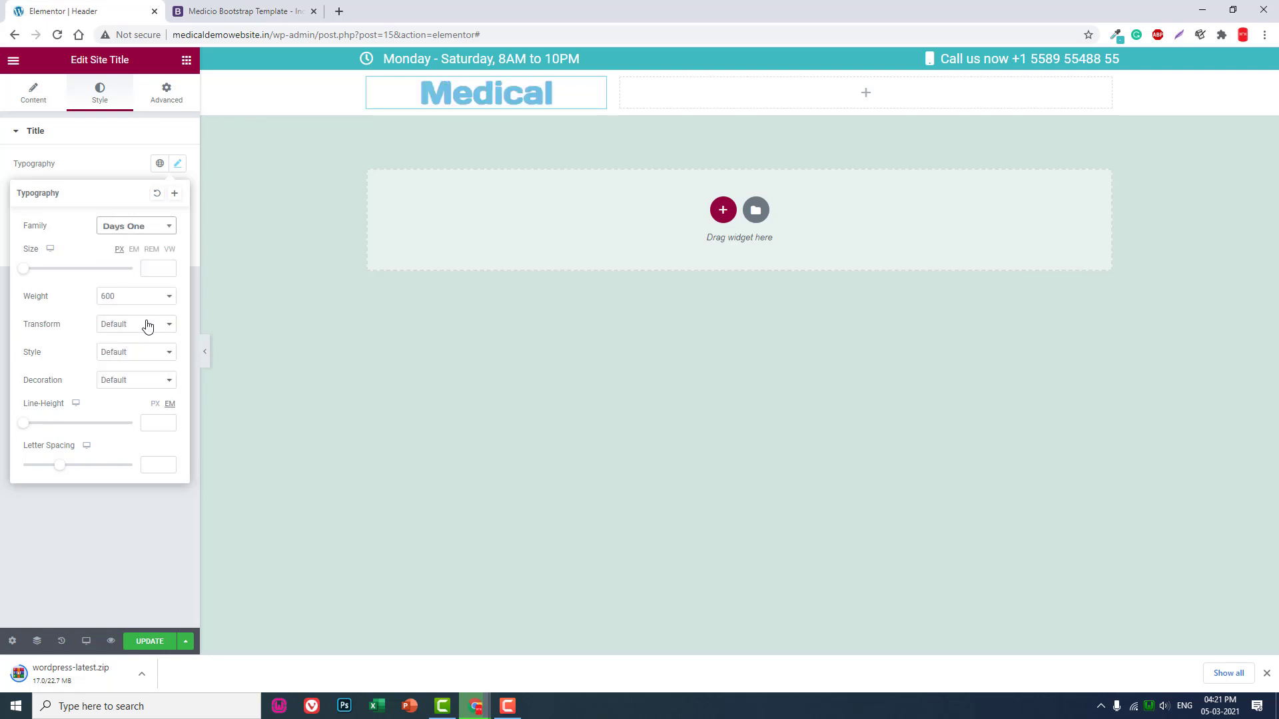
pyautogui.press('Down')
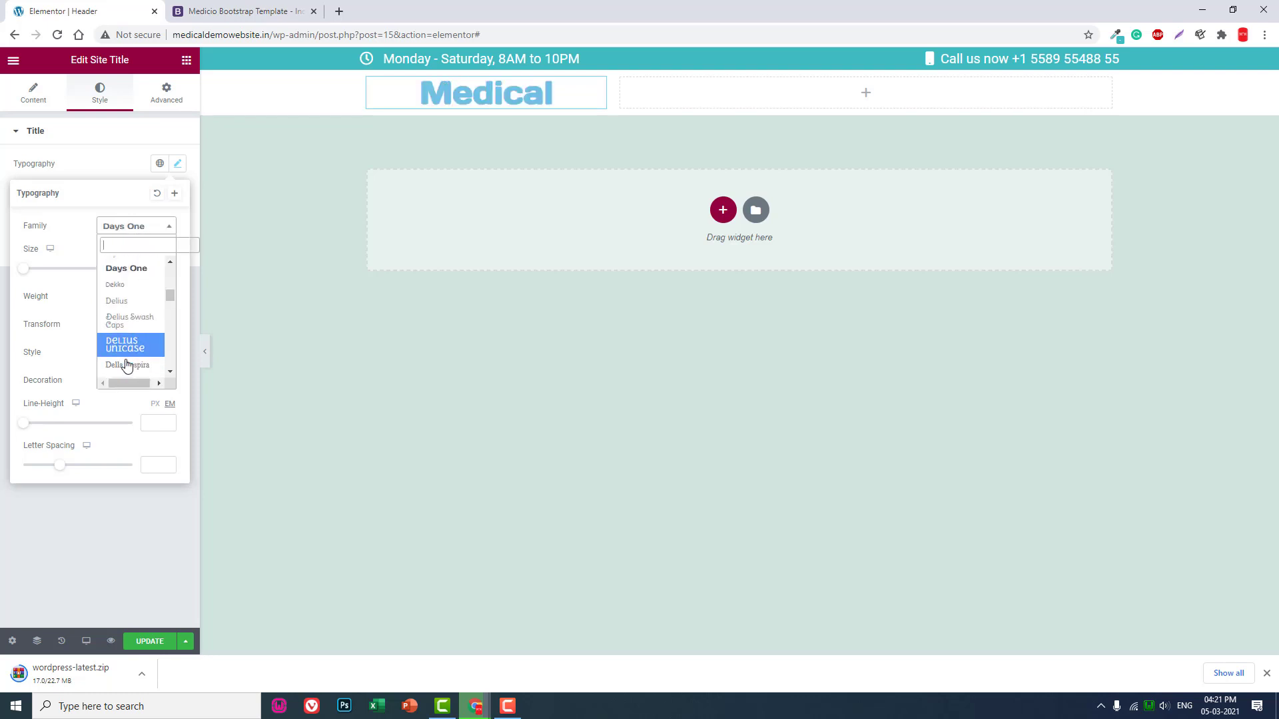
pyautogui.scroll(-2, 126, 344)
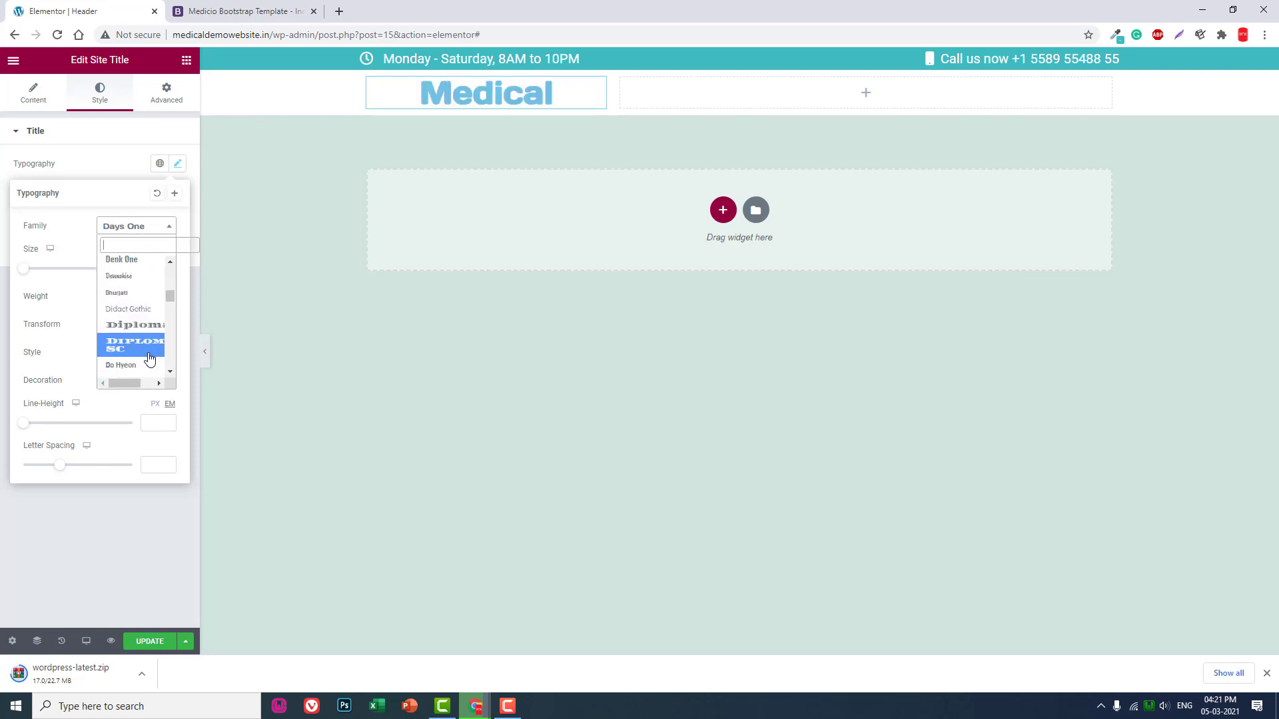
pyautogui.scroll(-1, 148, 355)
pyautogui.scroll(-1, 147, 362)
pyautogui.scroll(-1, 147, 364)
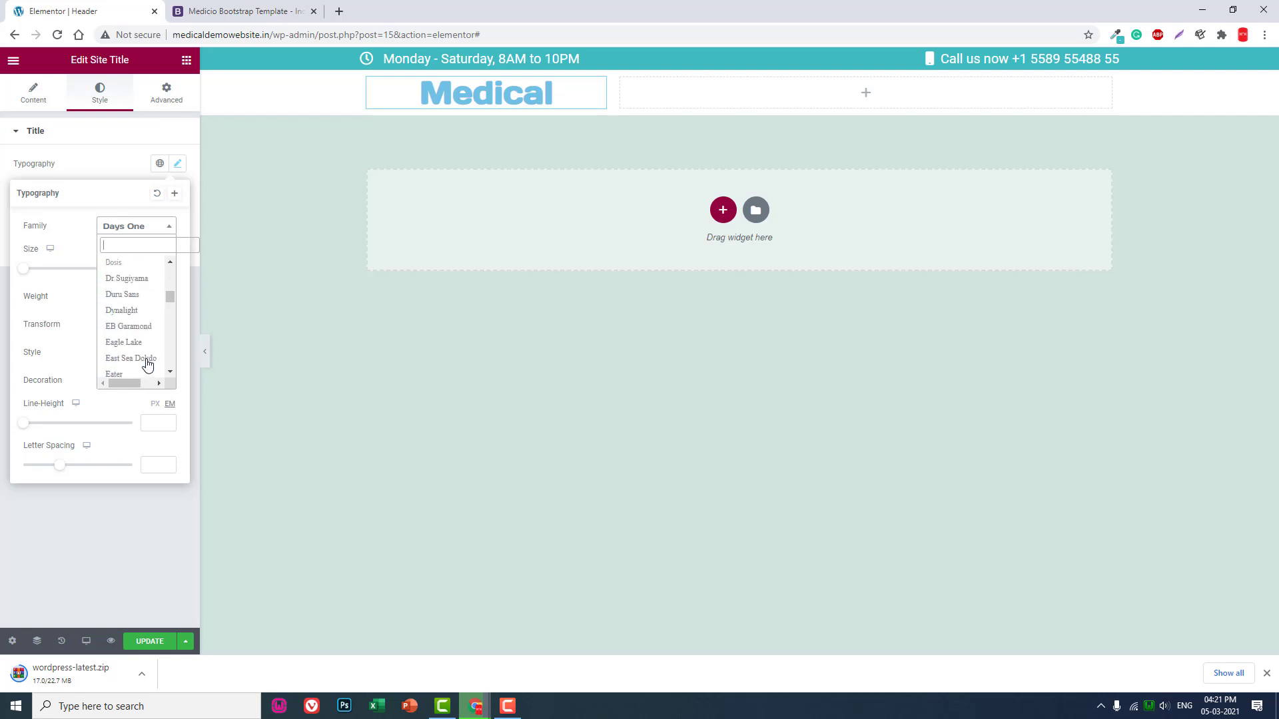
pyautogui.scroll(-1, 147, 363)
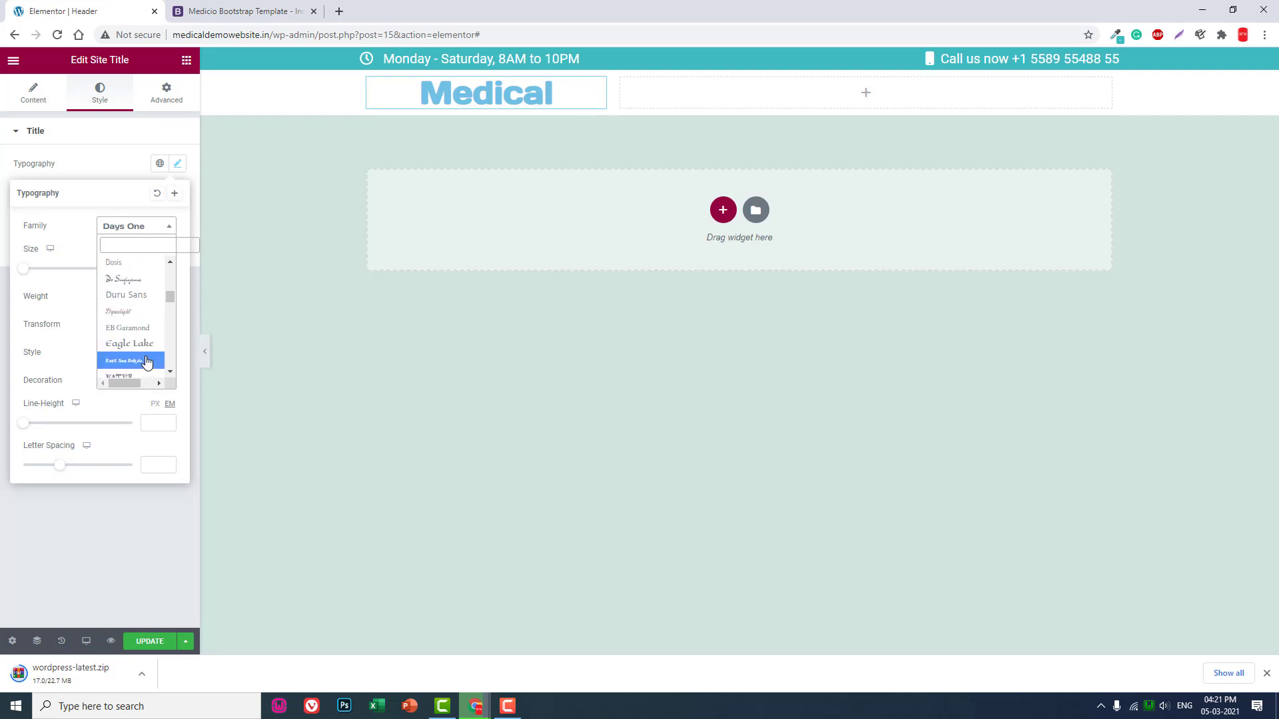
pyautogui.scroll(-1, 147, 363)
pyautogui.scroll(-1, 148, 363)
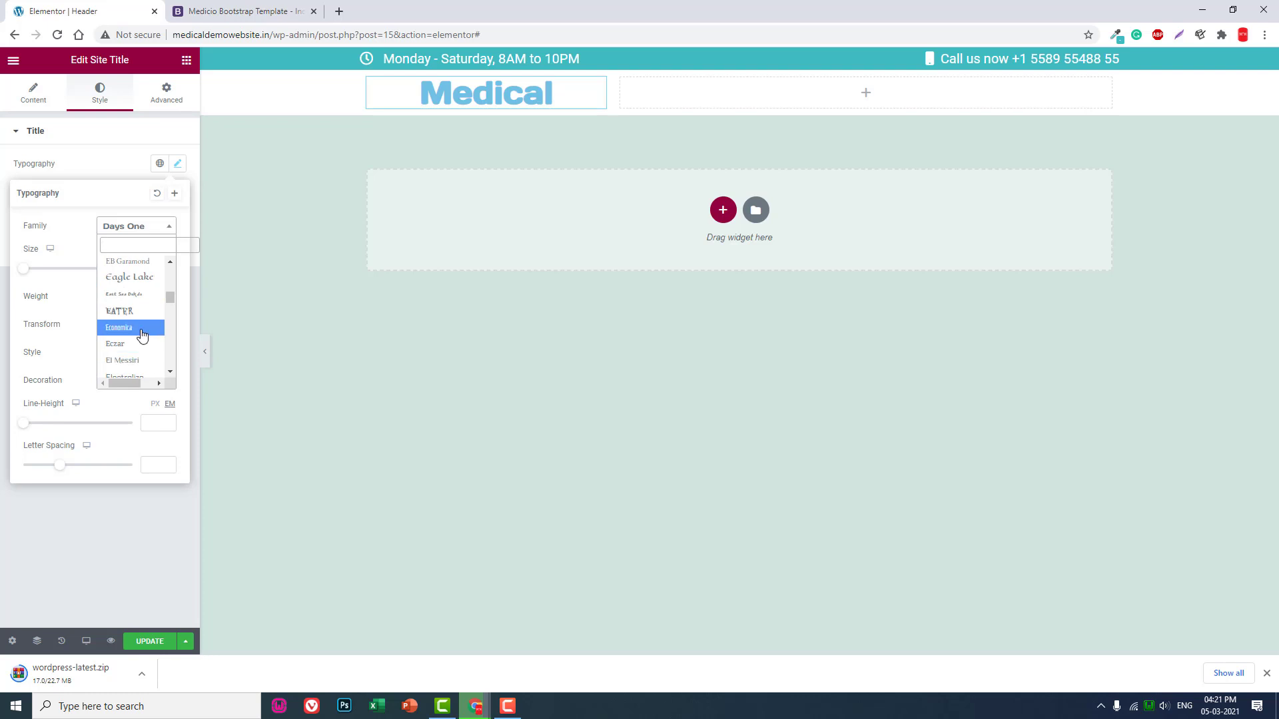
pyautogui.click(141, 329)
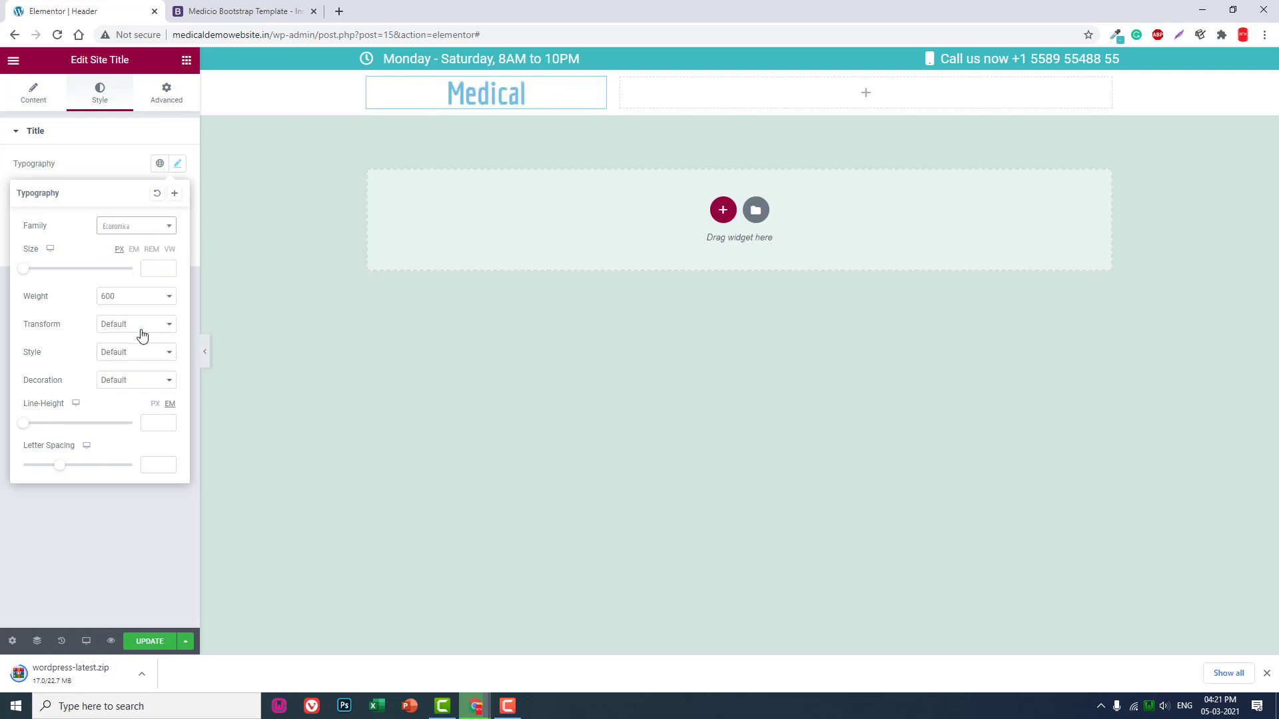
# Search 'robo' and choose Roboto Condensed as the title font.
pyautogui.click(142, 228)
pyautogui.write('robo')
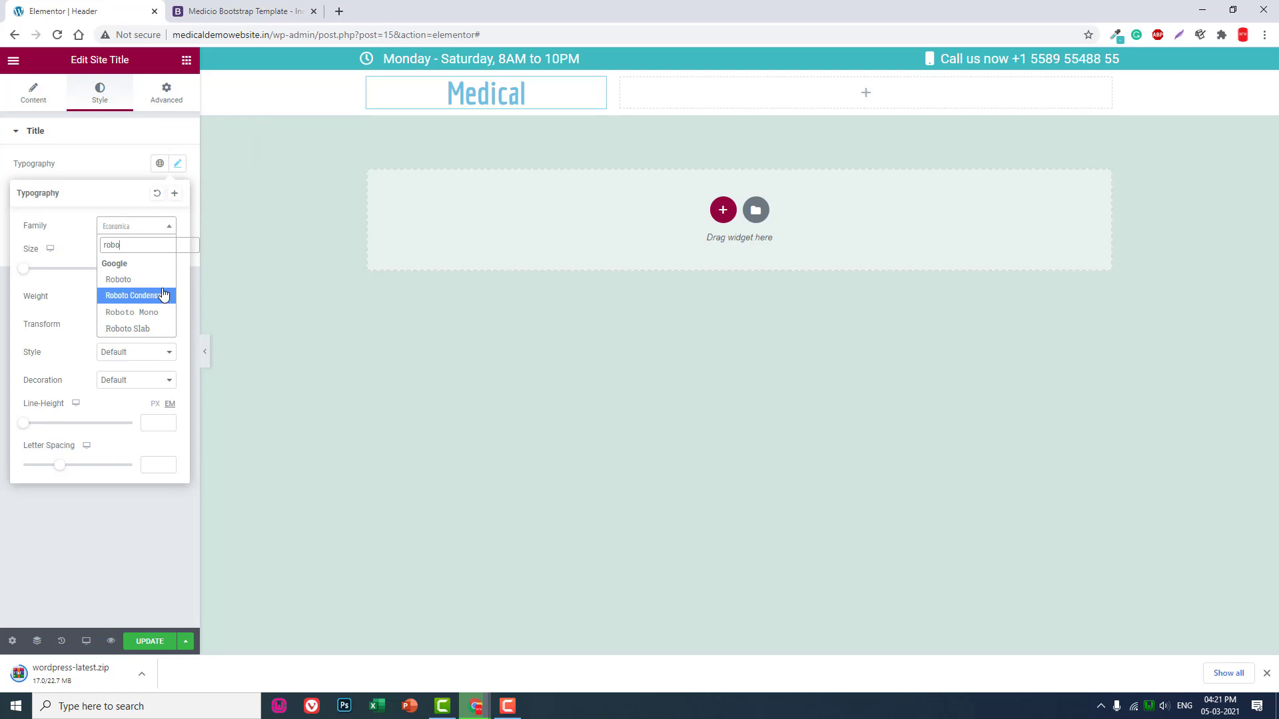
pyautogui.click(163, 294)
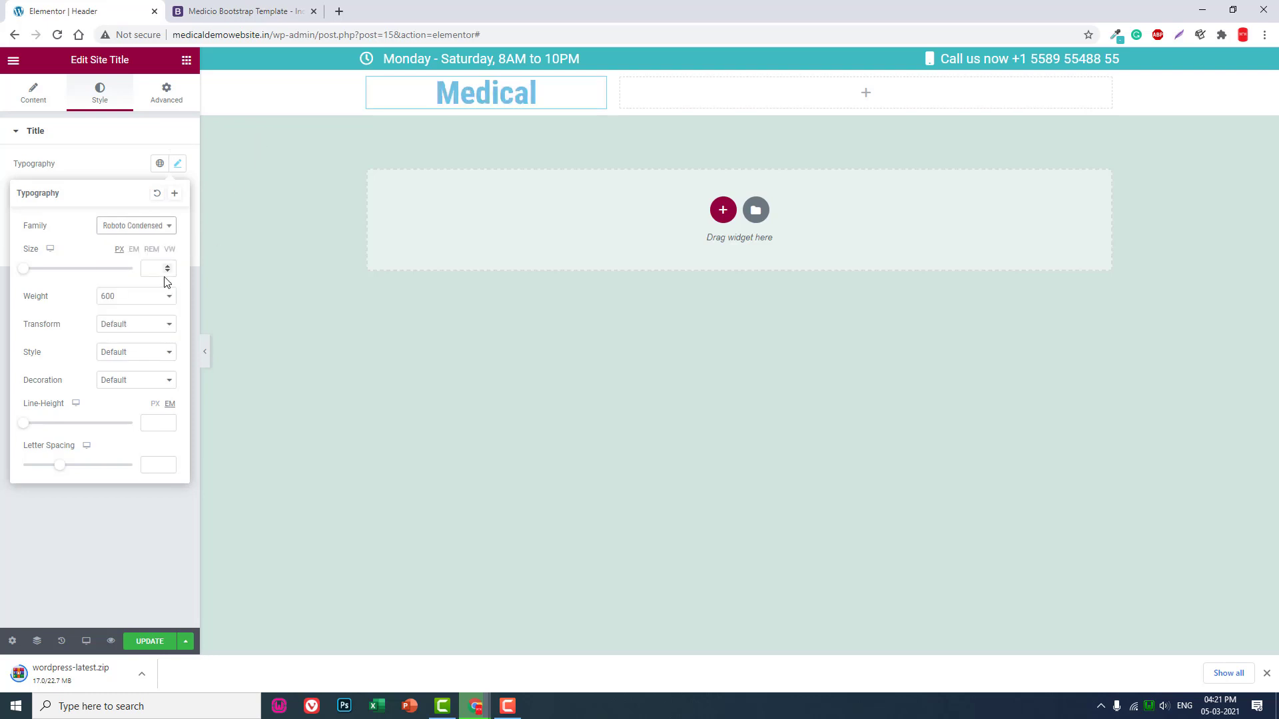
pyautogui.click(167, 129)
pyautogui.click(184, 62)
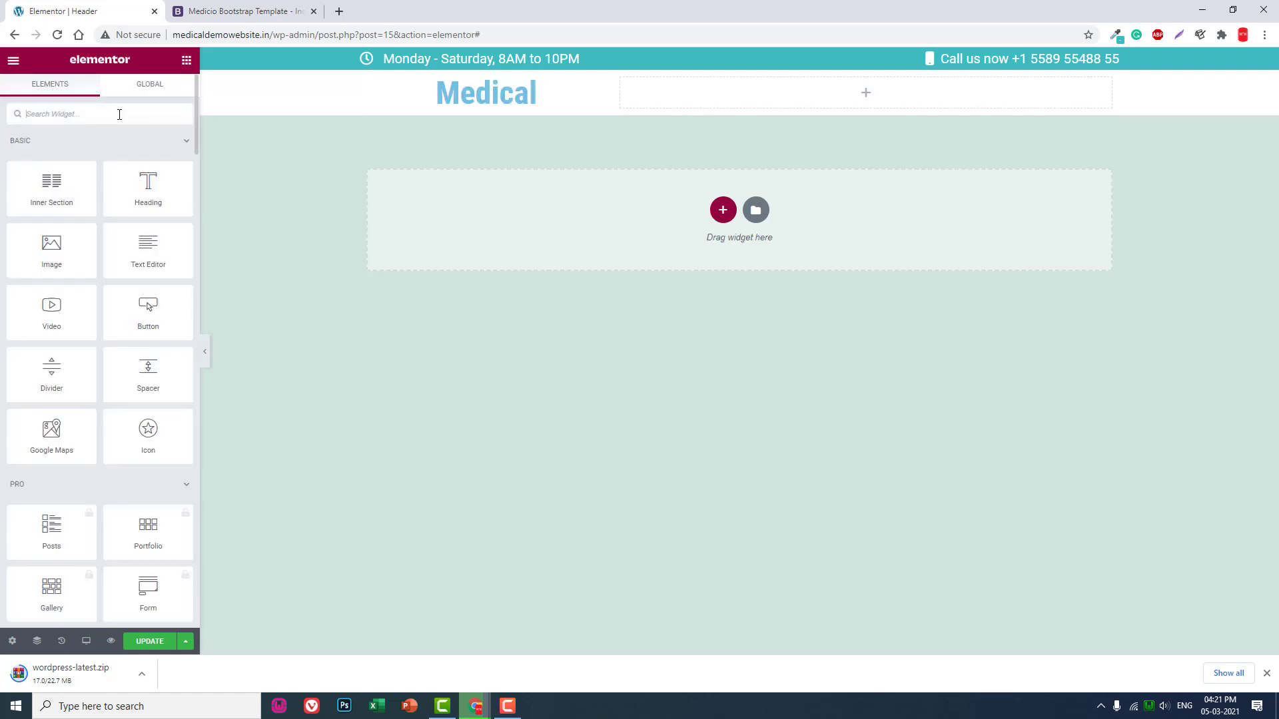
pyautogui.write('nav')
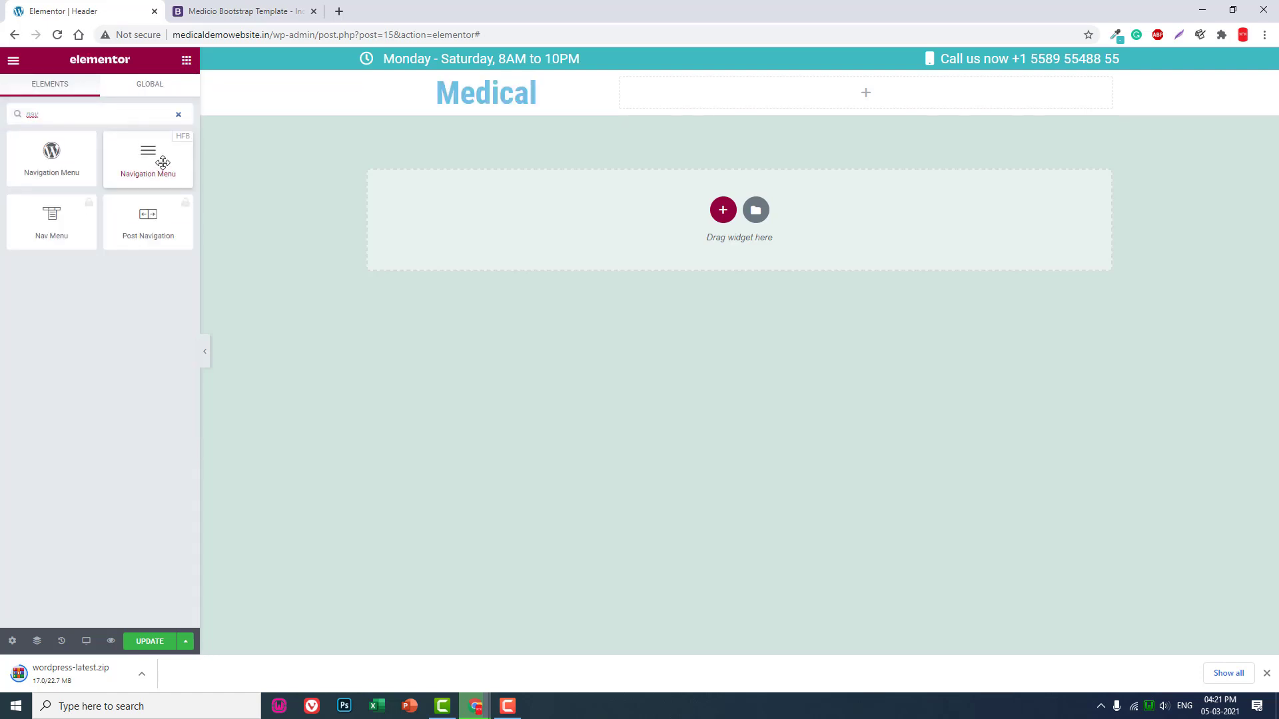
# Place a Navigation Menu widget in the right column with right-aligned layout.
pyautogui.moveTo(161, 161); pyautogui.dragTo(913, 94)
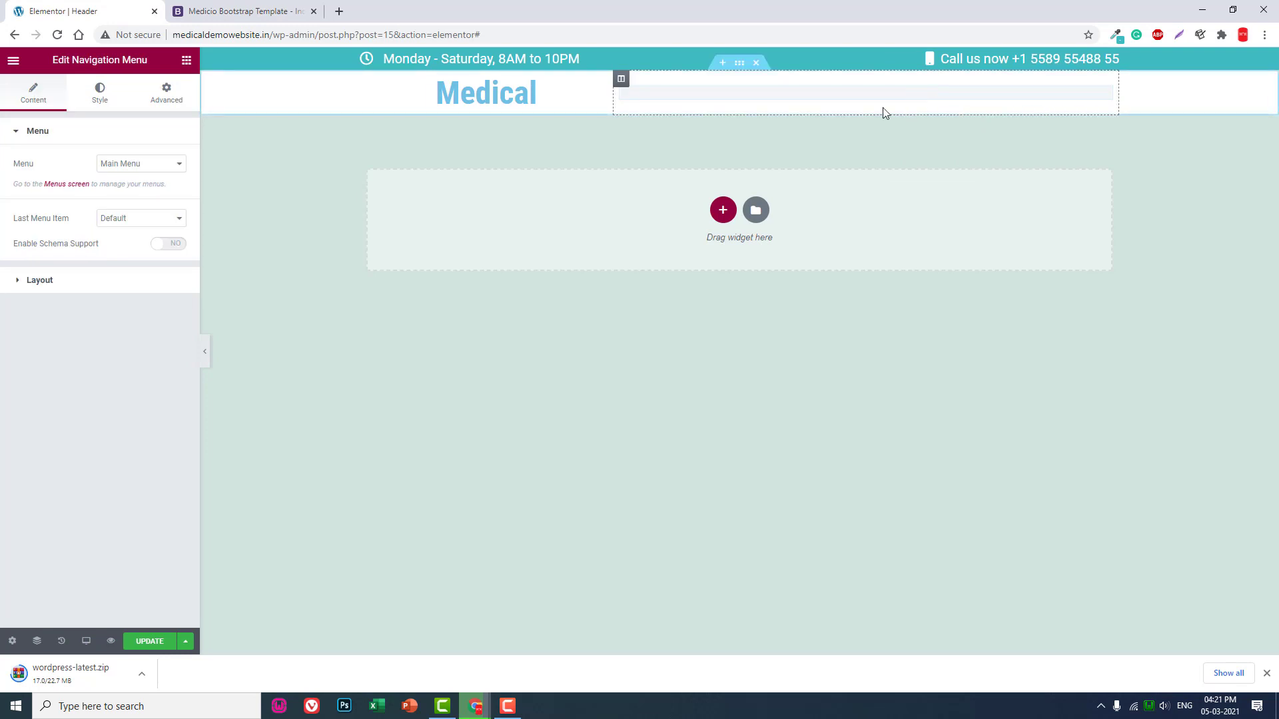
pyautogui.click(101, 280)
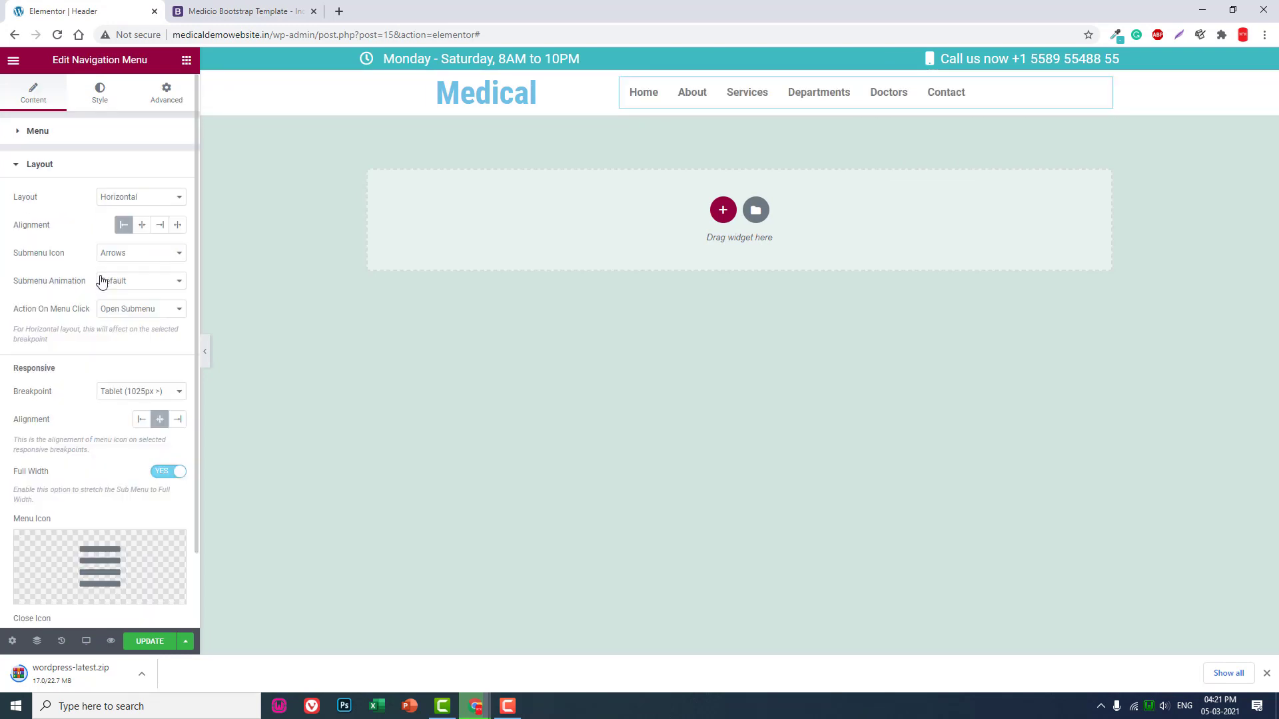
pyautogui.click(162, 229)
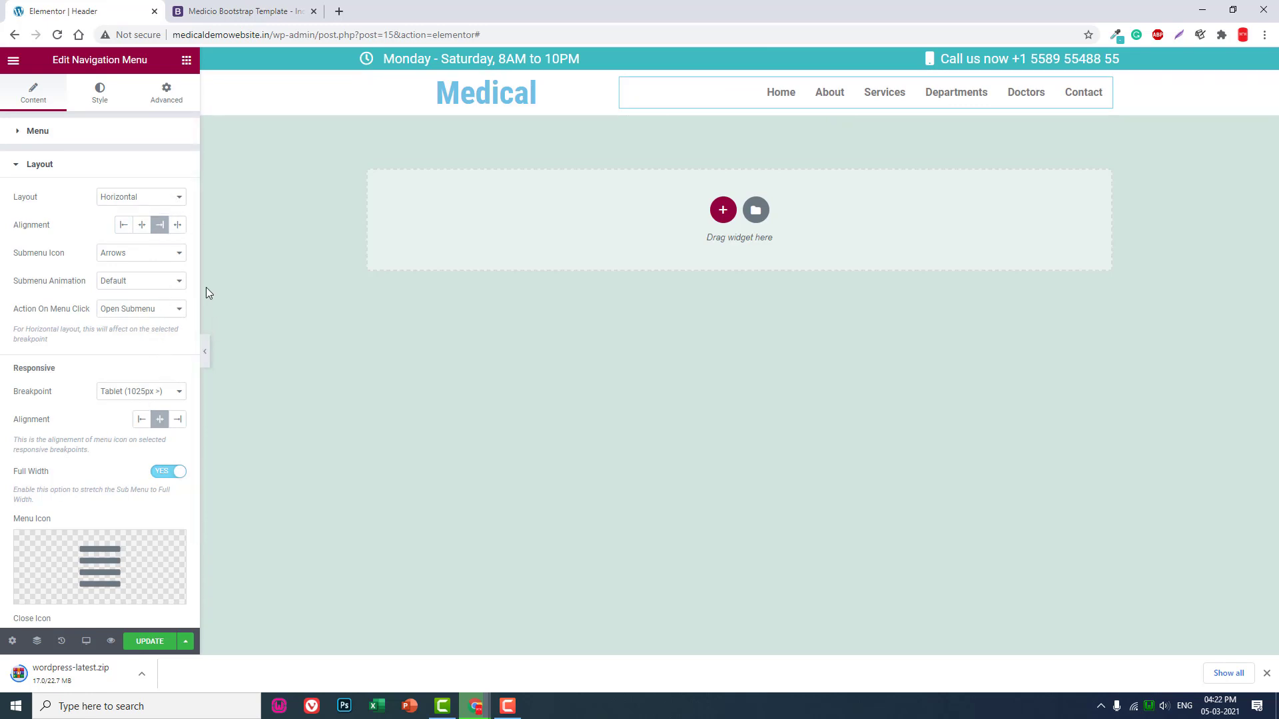
pyautogui.click(182, 14)
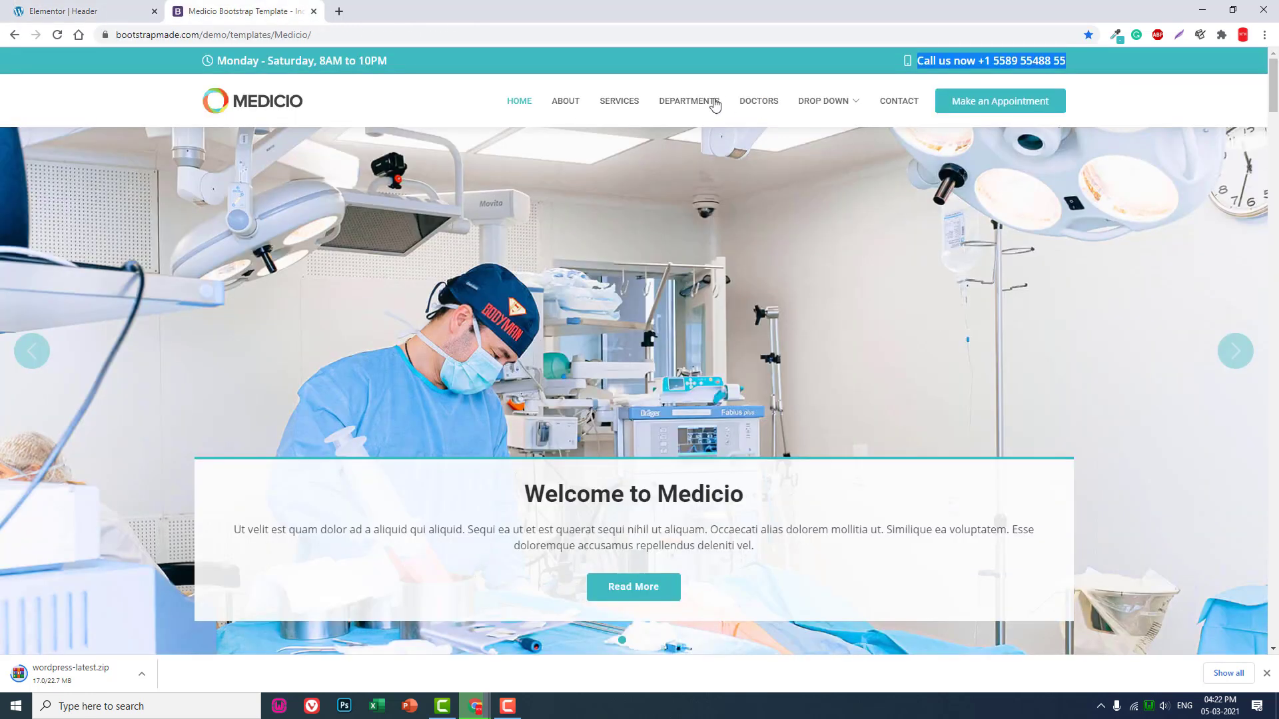
pyautogui.click(91, 8)
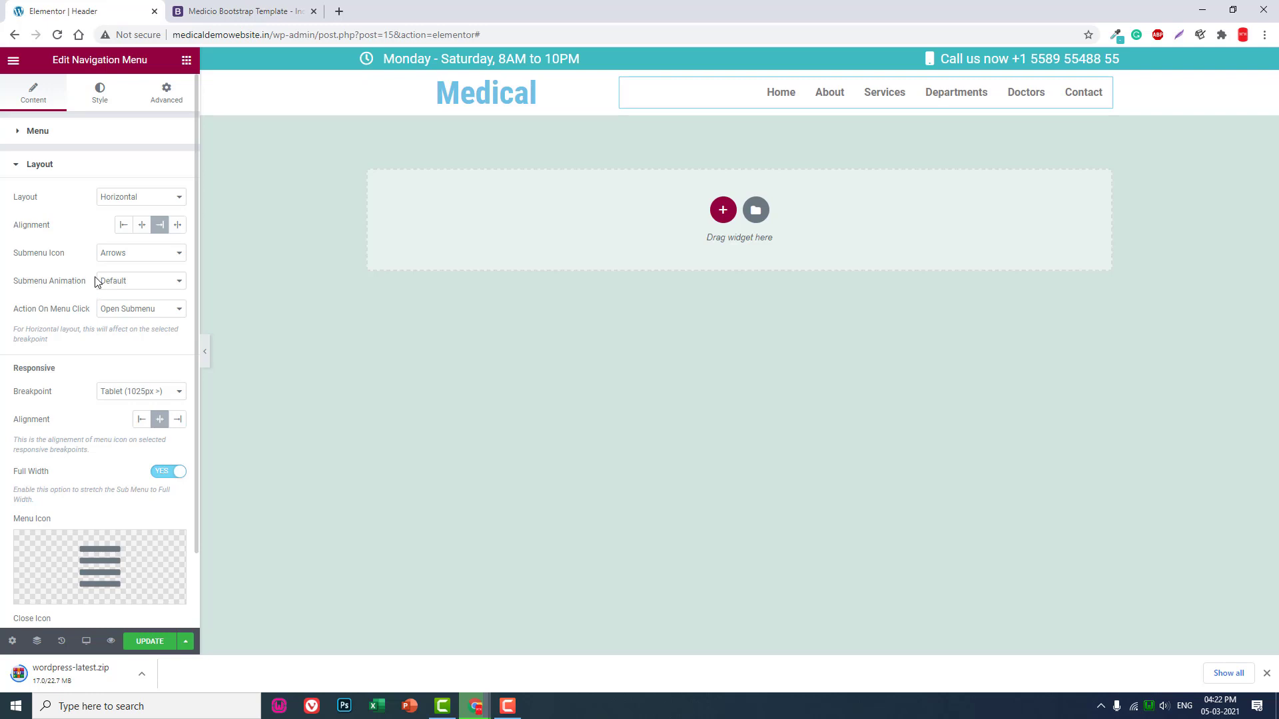
# Paste a hover text colour for the menu links, then check the top bar's background colour.
pyautogui.click(100, 100)
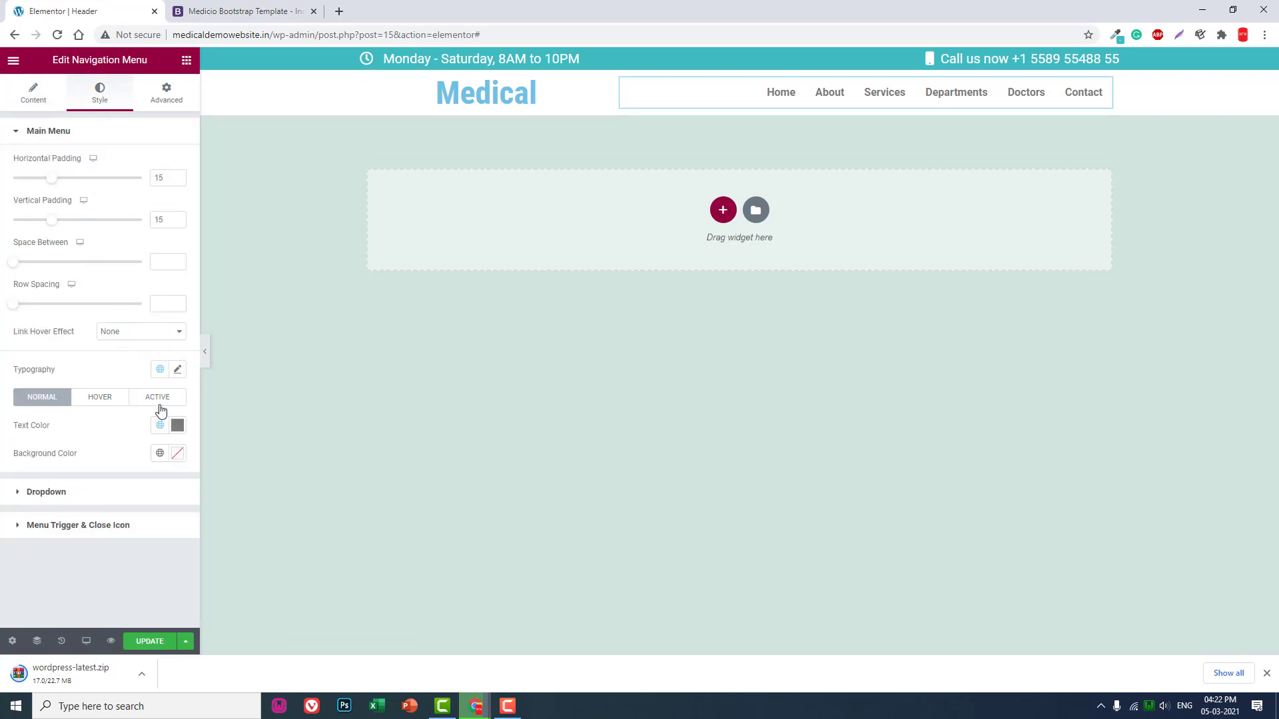
pyautogui.click(117, 399)
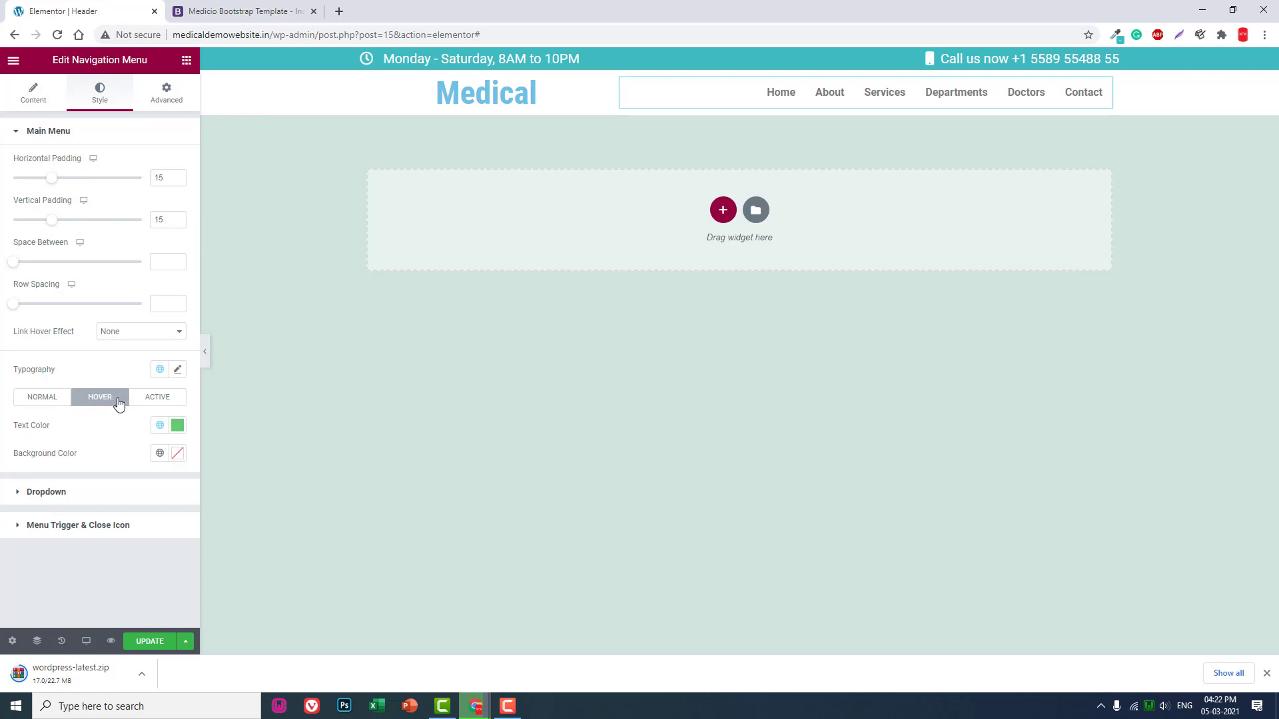
pyautogui.click(177, 426)
pyautogui.hotkey('ctrl', 'v')
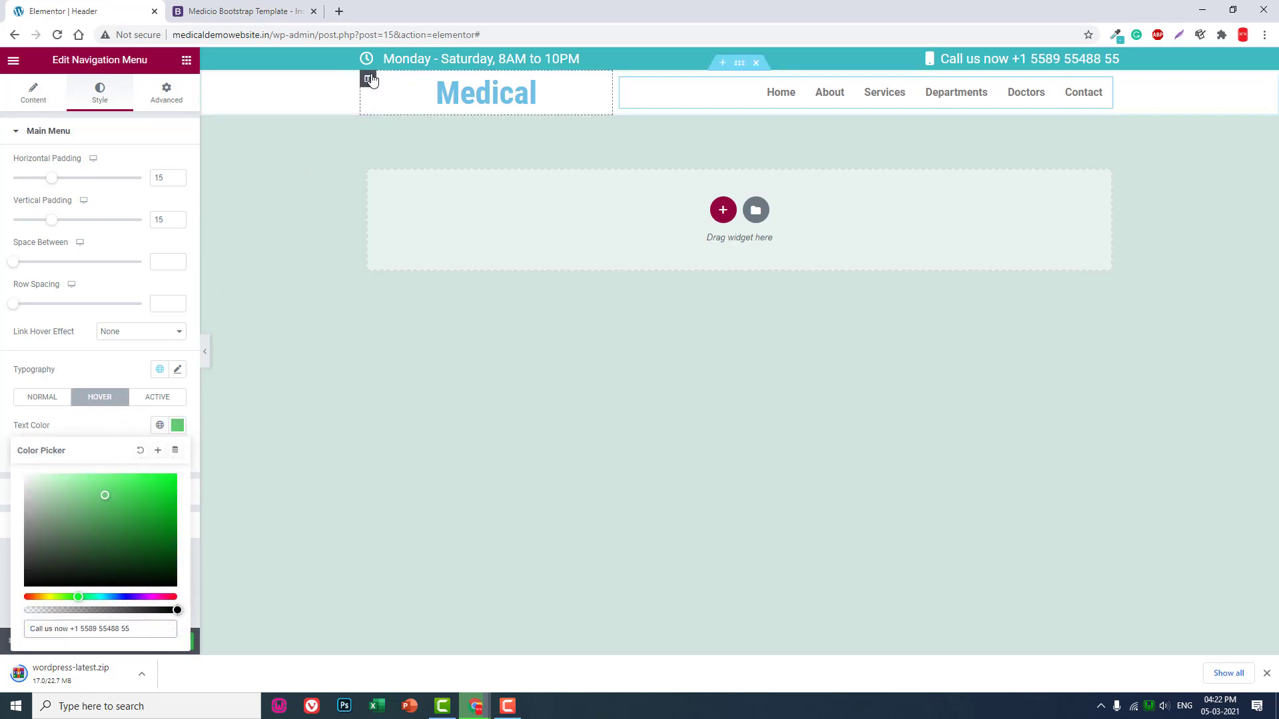
pyautogui.click(622, 55)
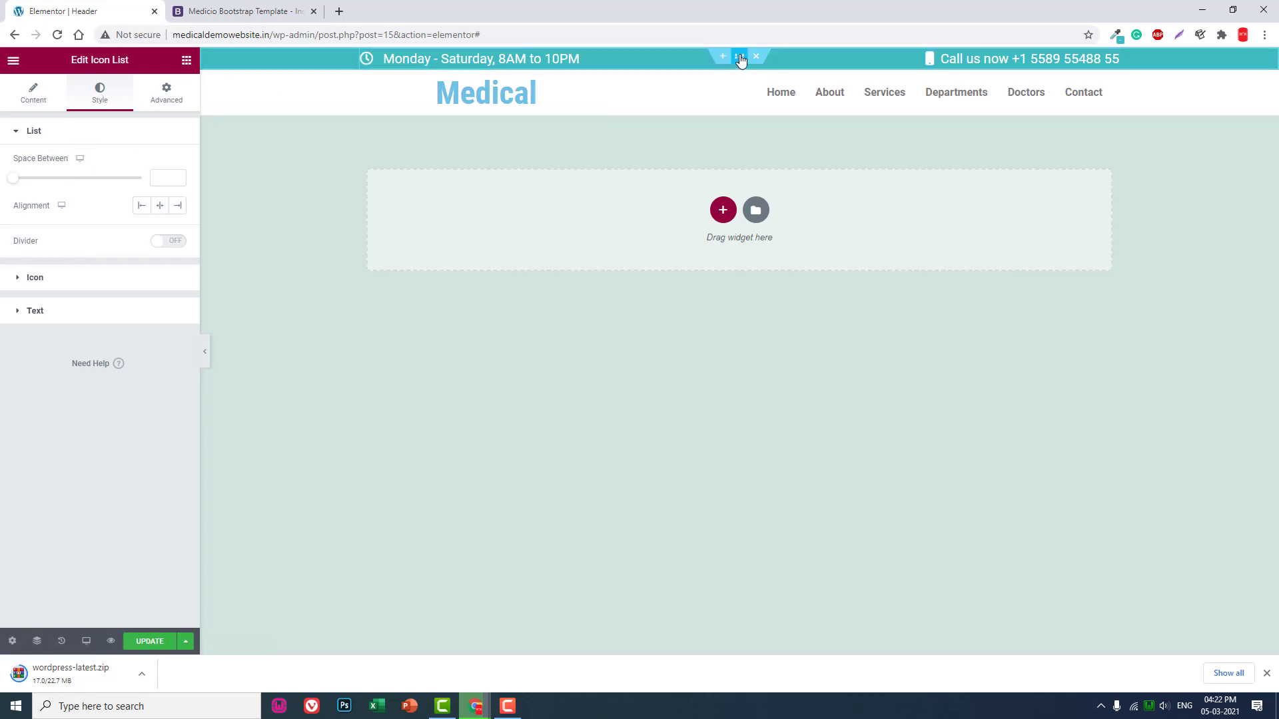
pyautogui.click(739, 57)
pyautogui.click(178, 220)
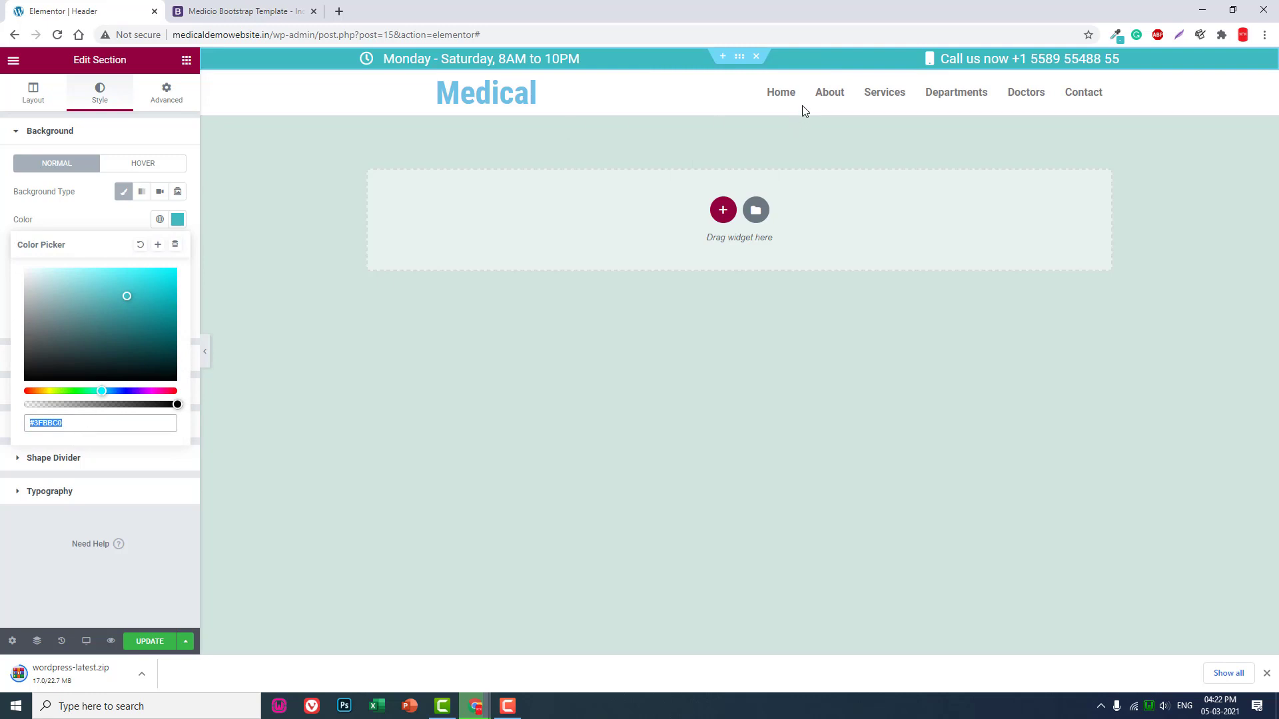
# Pick the hover link text colour and set the active link colour to teal #3FBBC0.
pyautogui.click(779, 100)
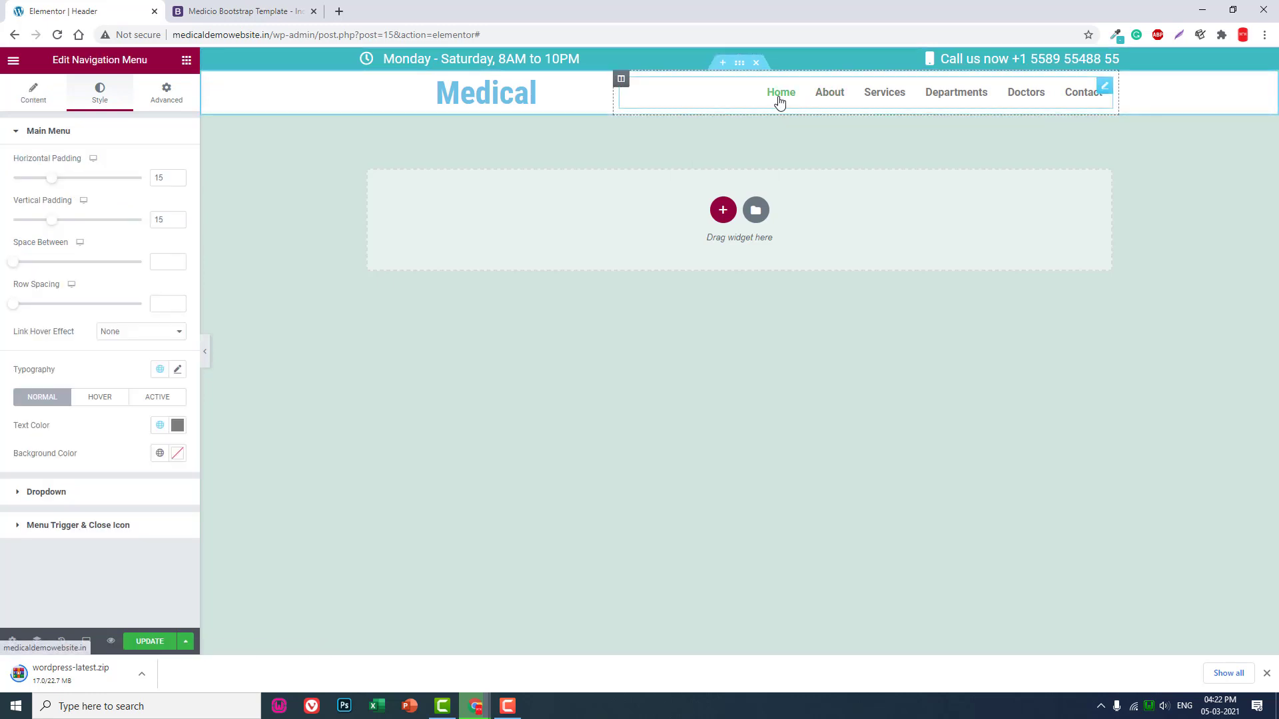
pyautogui.click(101, 398)
pyautogui.click(177, 425)
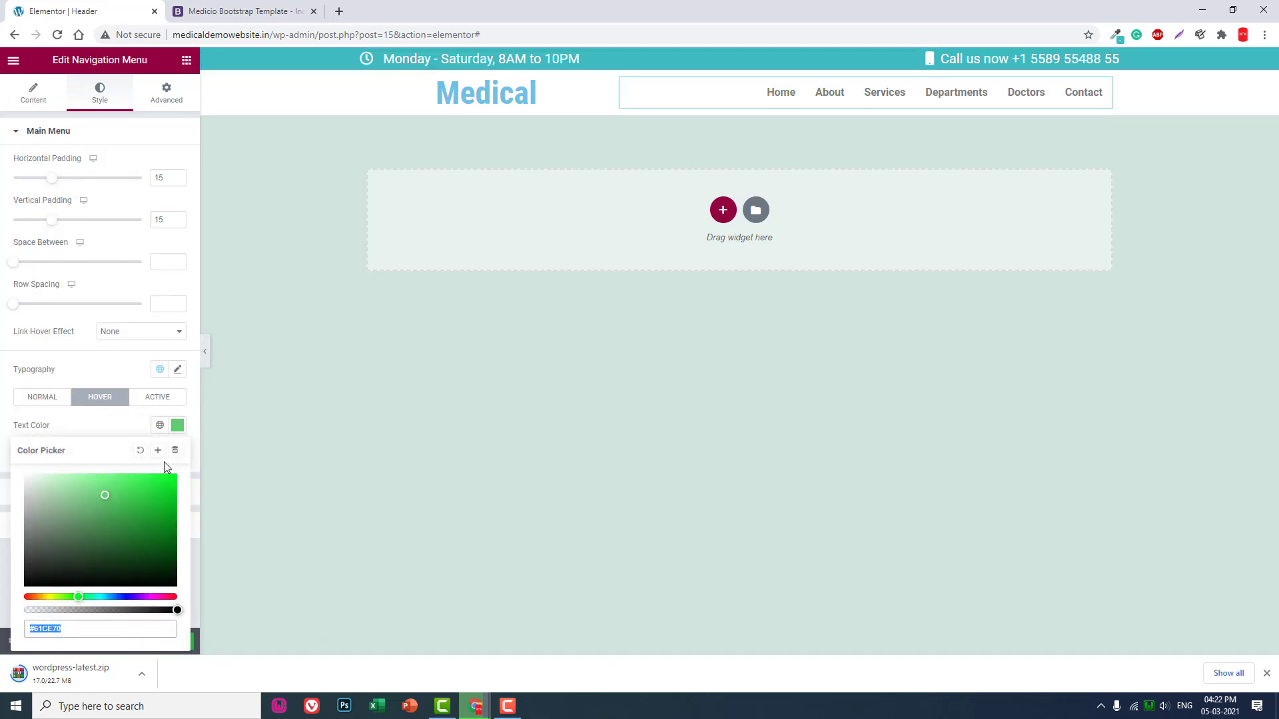
pyautogui.click(156, 397)
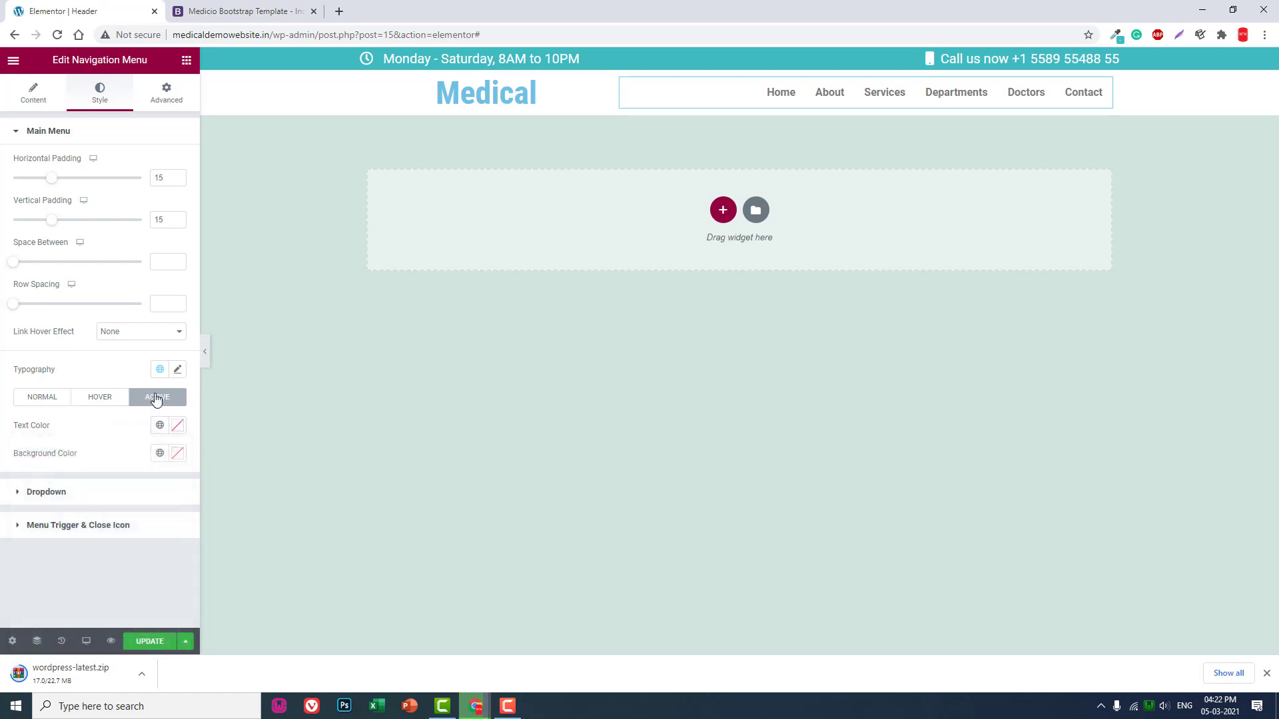
pyautogui.click(178, 427)
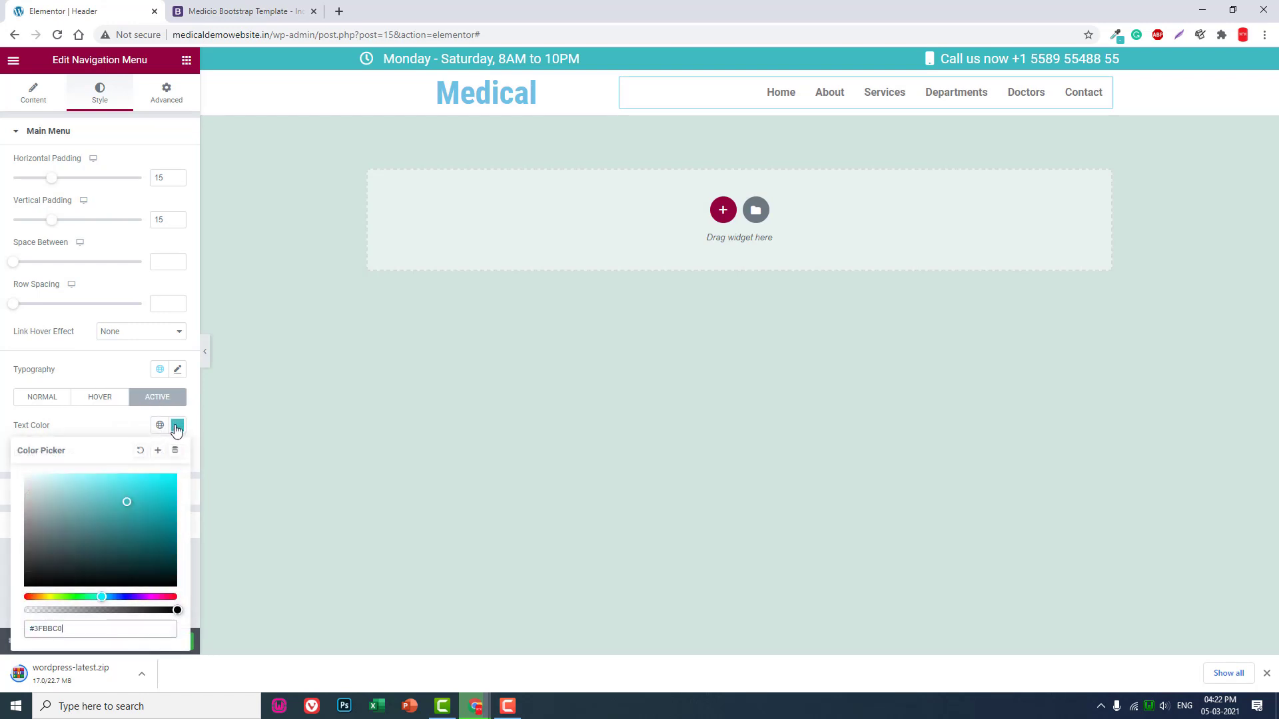
pyautogui.click(88, 430)
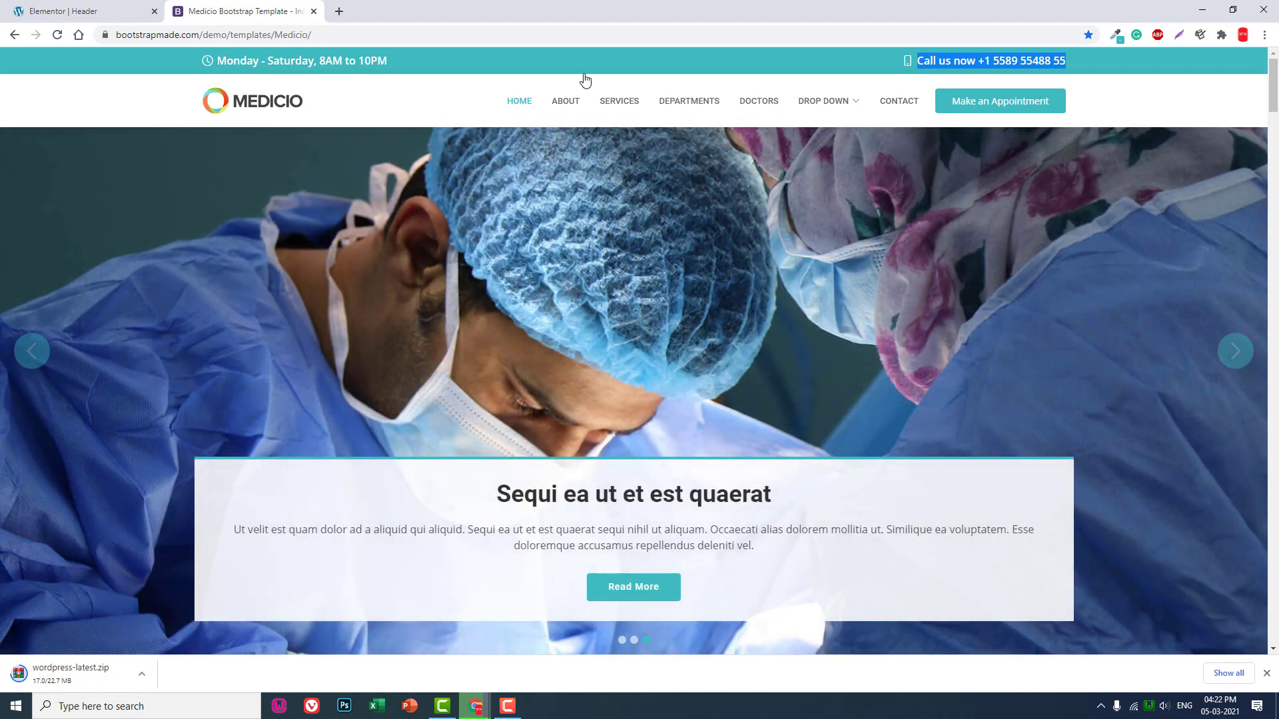
pyautogui.click(120, 10)
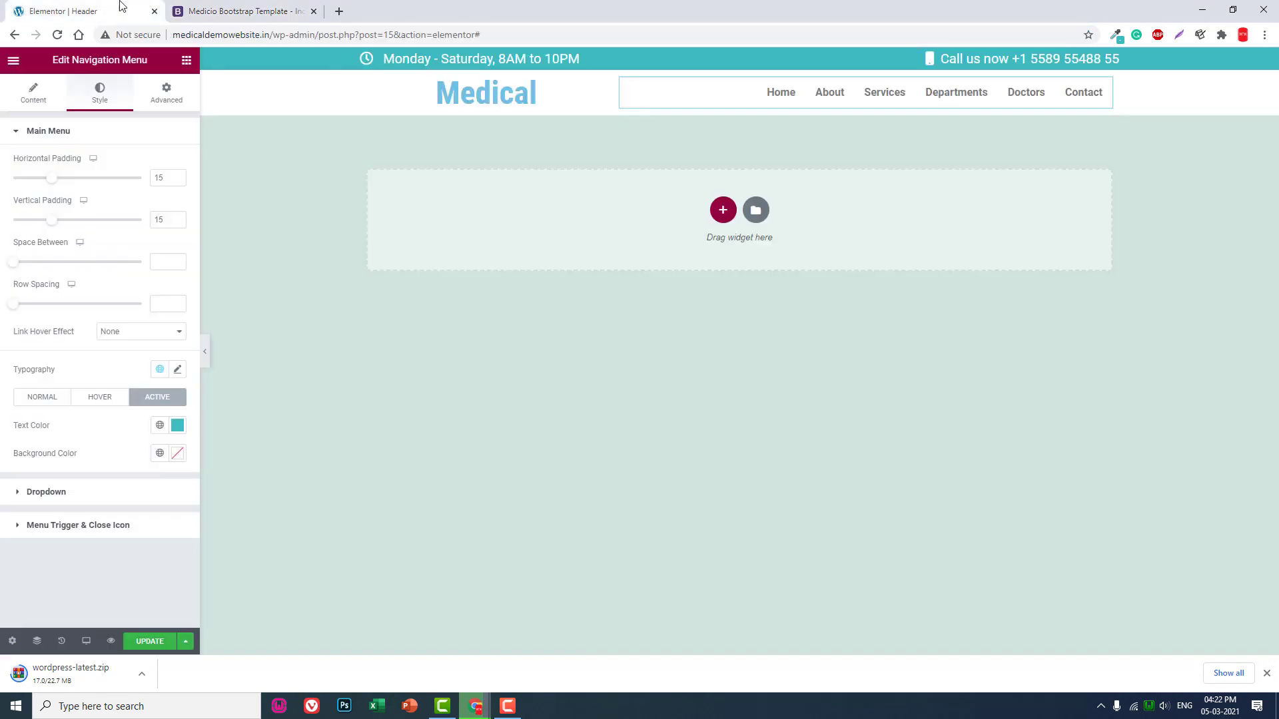
# Show the navigation menu's Content settings with the Layout and Menu sections expanded.
pyautogui.click(24, 97)
pyautogui.click(60, 283)
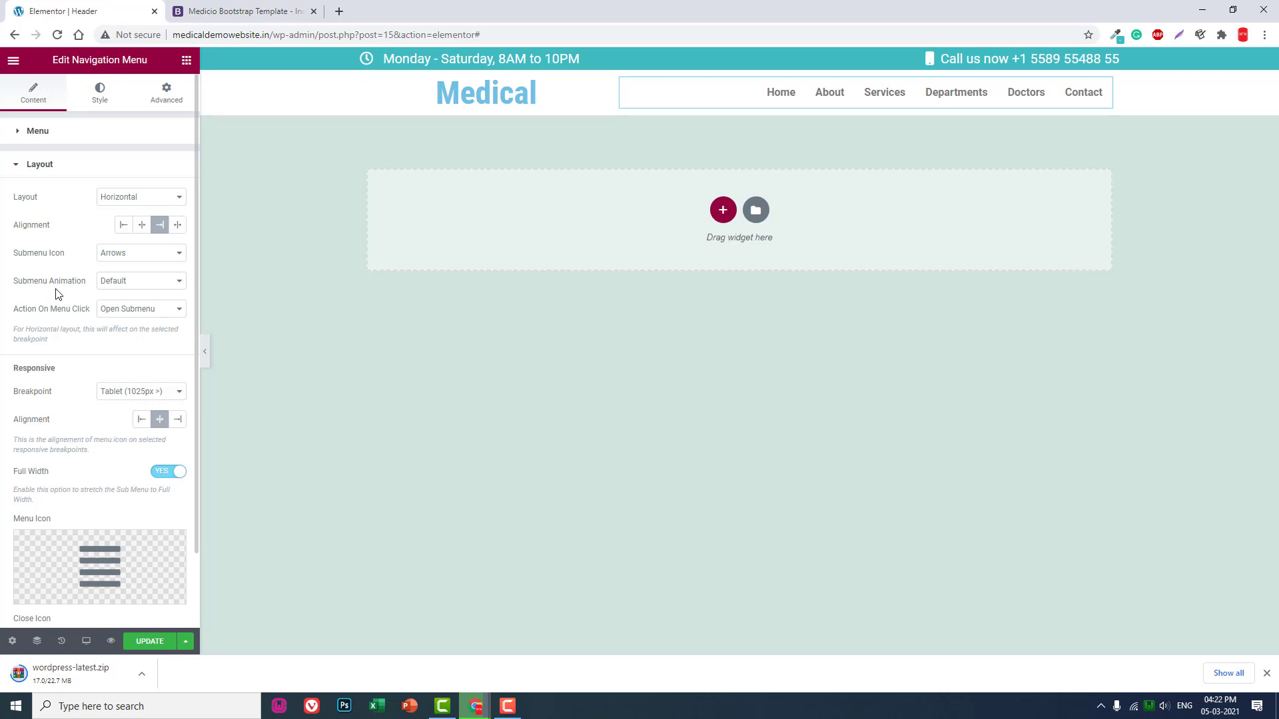
pyautogui.scroll(-1, 56, 293)
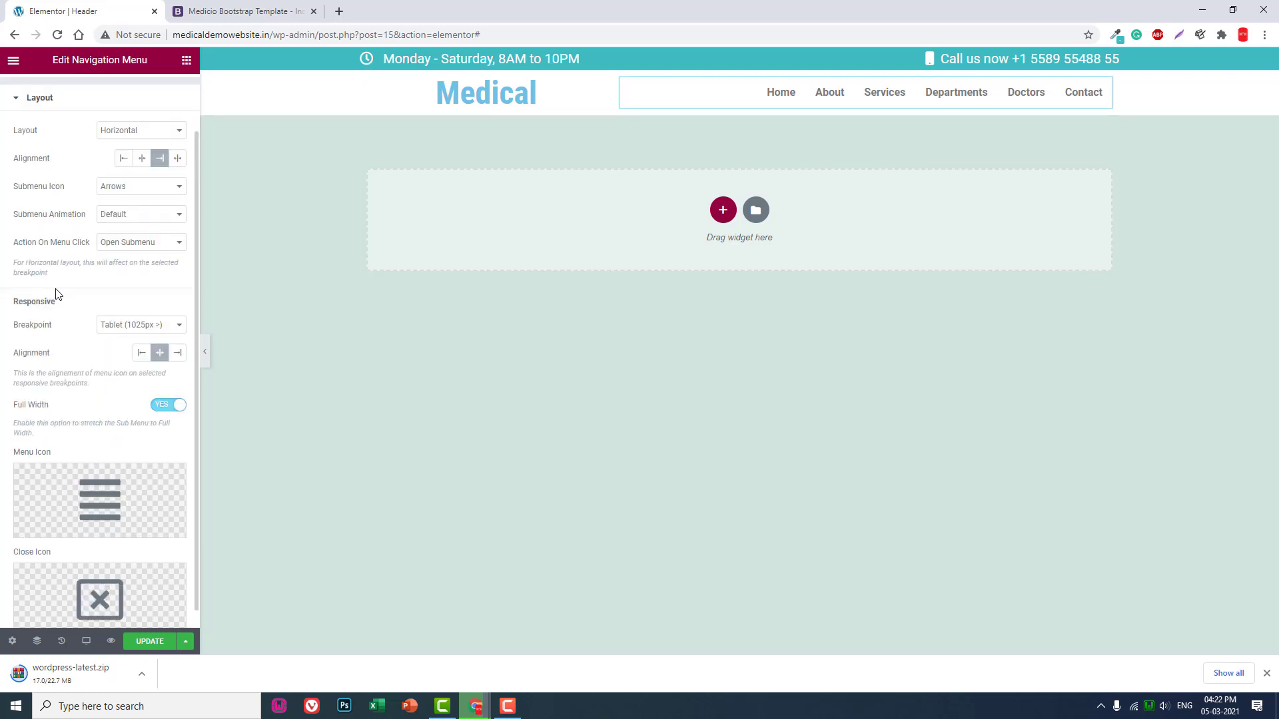
pyautogui.scroll(1, 56, 292)
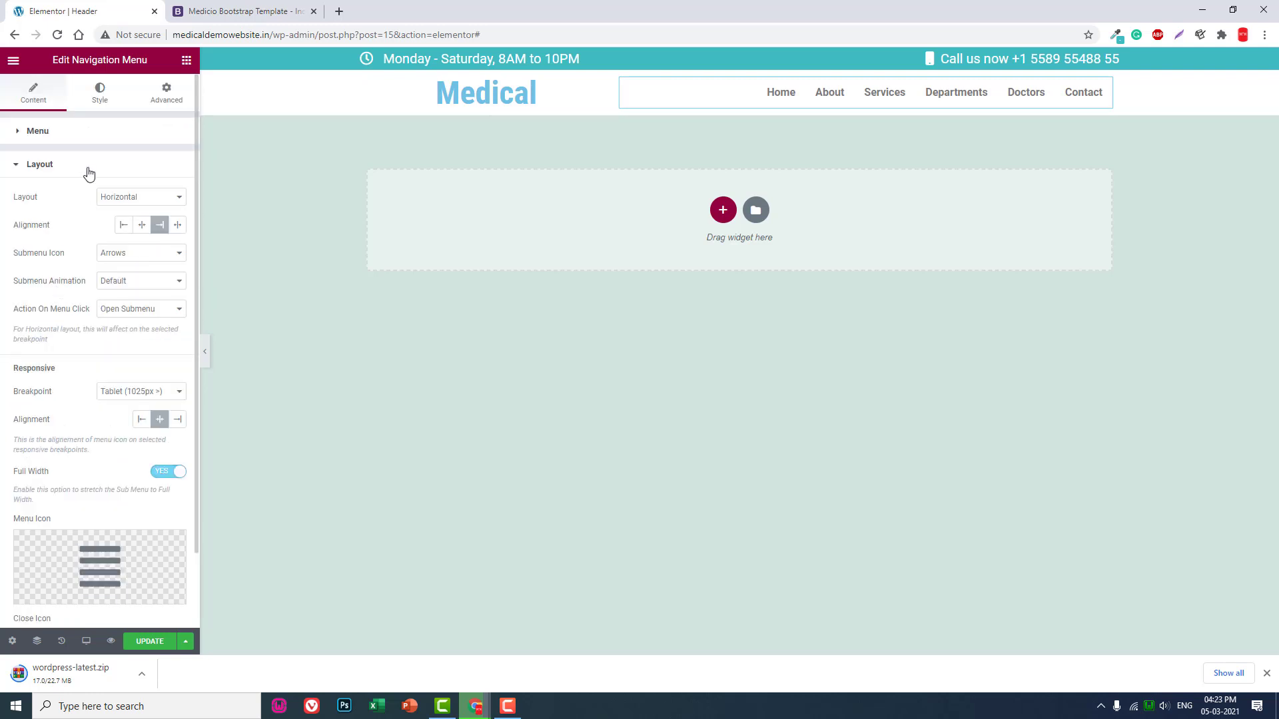
pyautogui.click(89, 142)
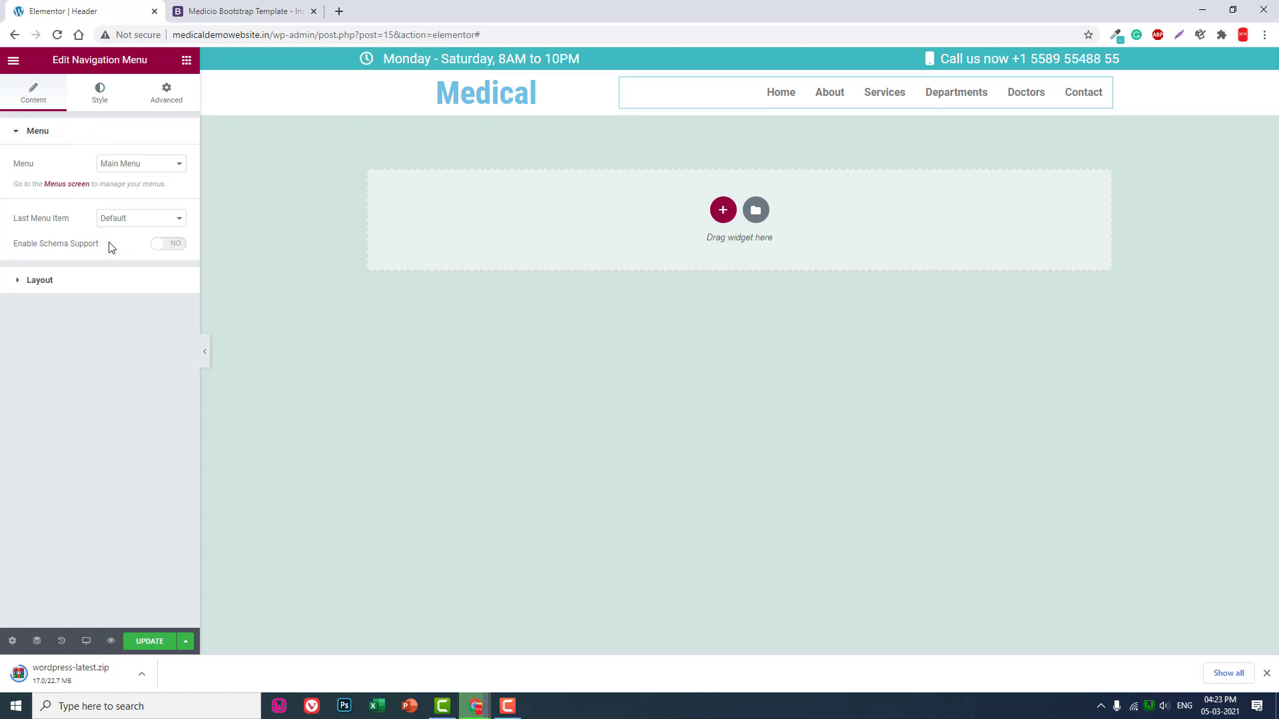
# Try Button for Last Menu Item, then keep it set to Default.
pyautogui.click(116, 218)
pyautogui.click(125, 239)
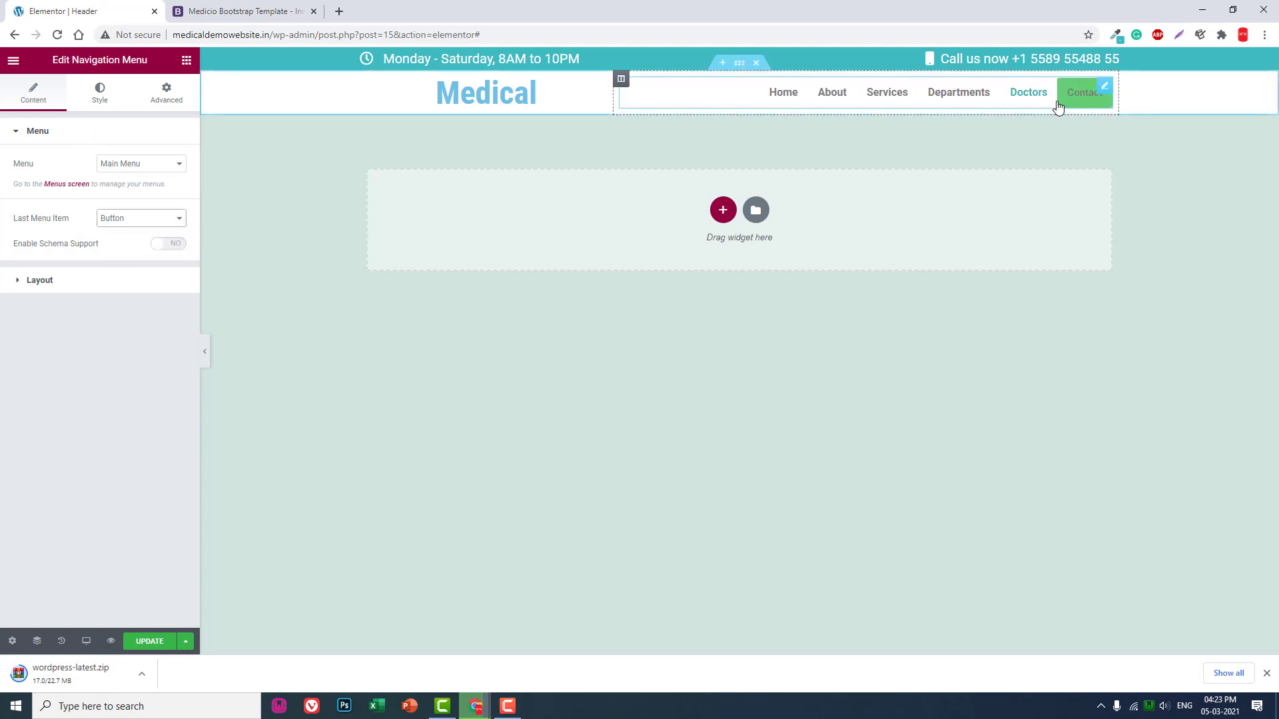
pyautogui.click(131, 217)
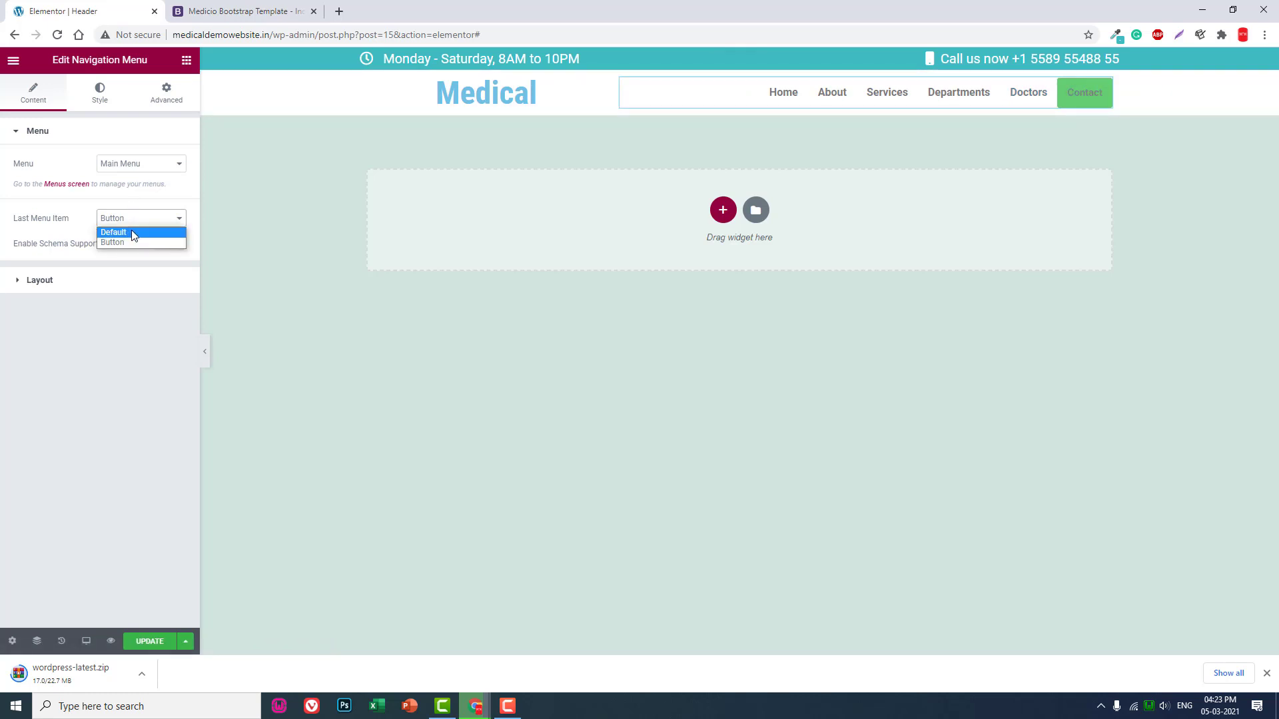
pyautogui.click(131, 233)
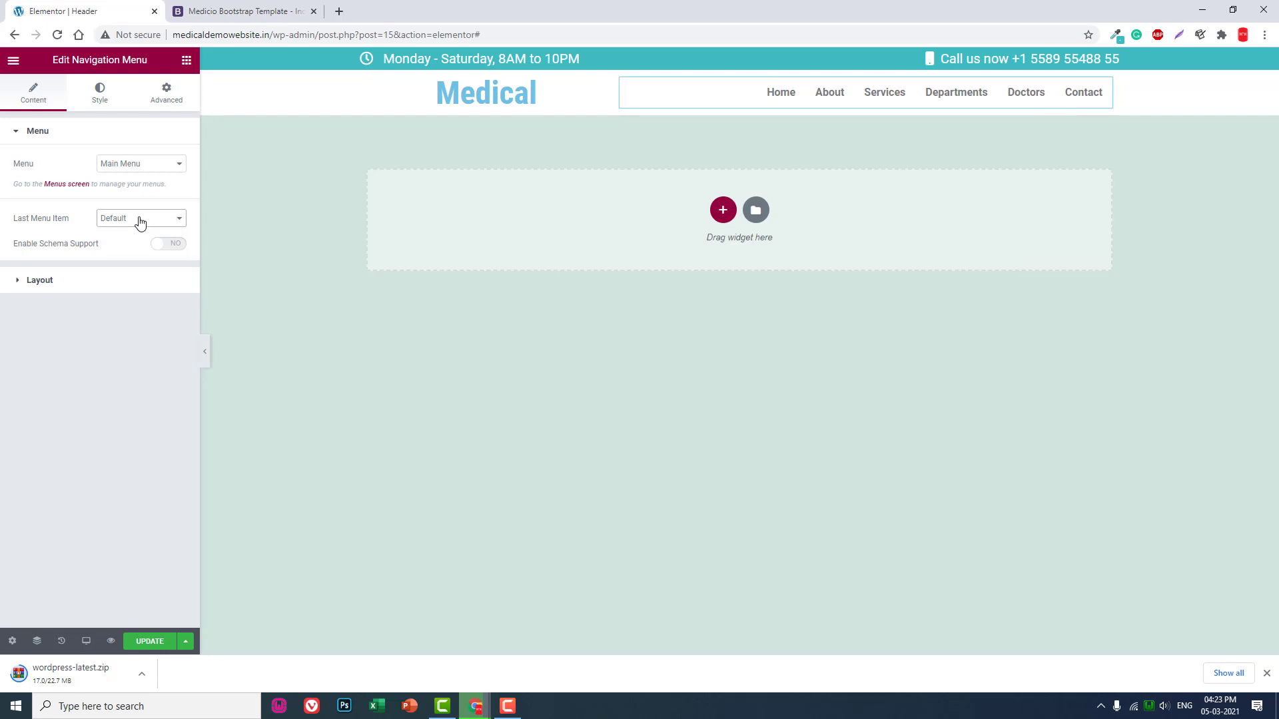
pyautogui.click(191, 11)
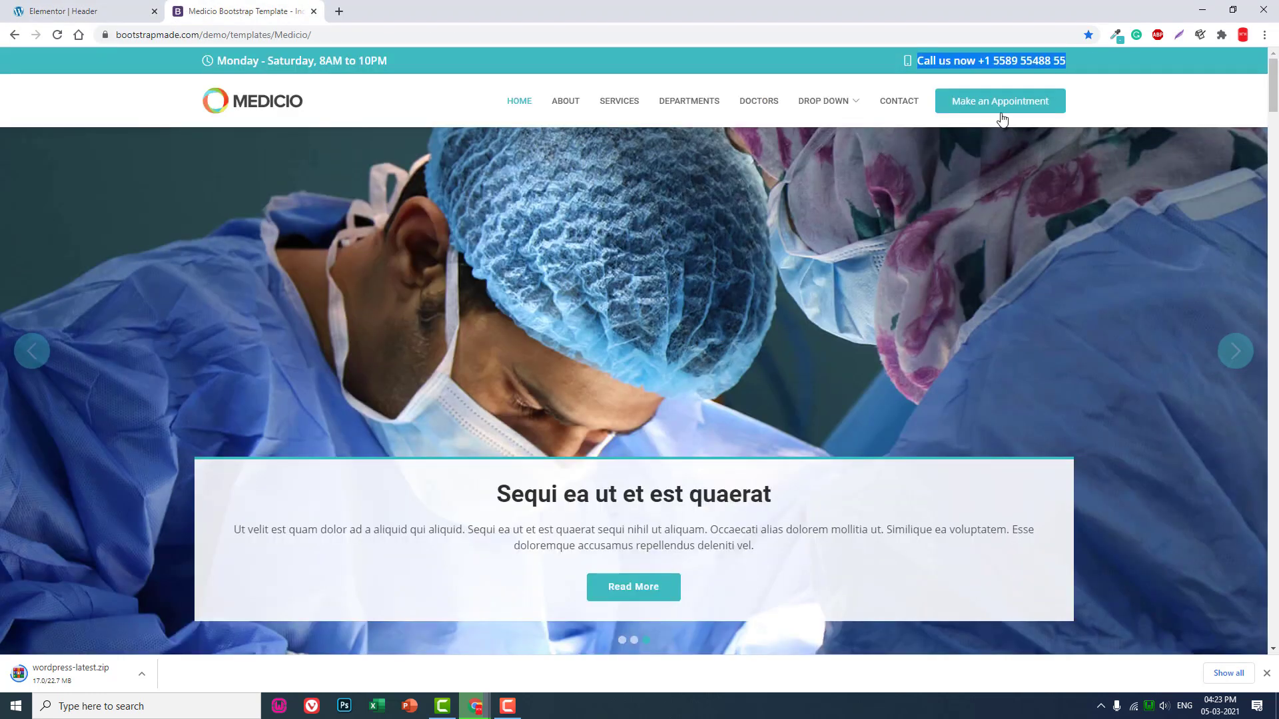
pyautogui.click(100, 12)
pyautogui.click(143, 218)
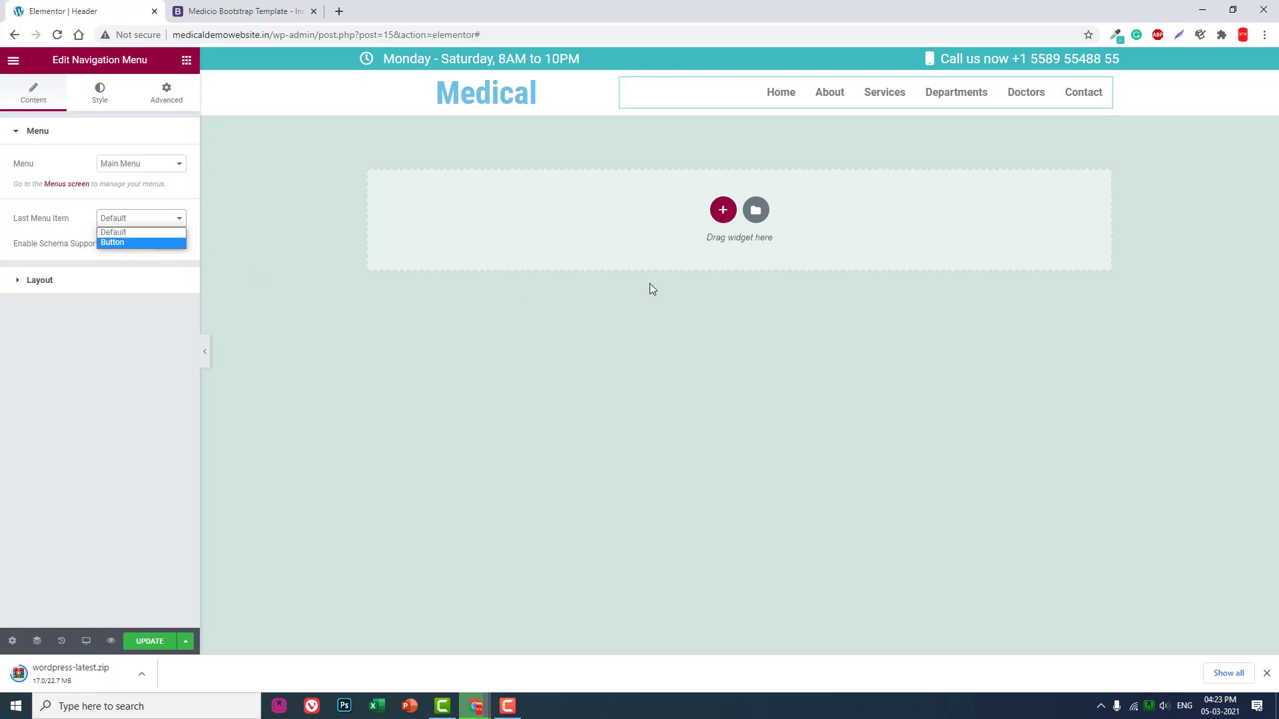
pyautogui.click(165, 397)
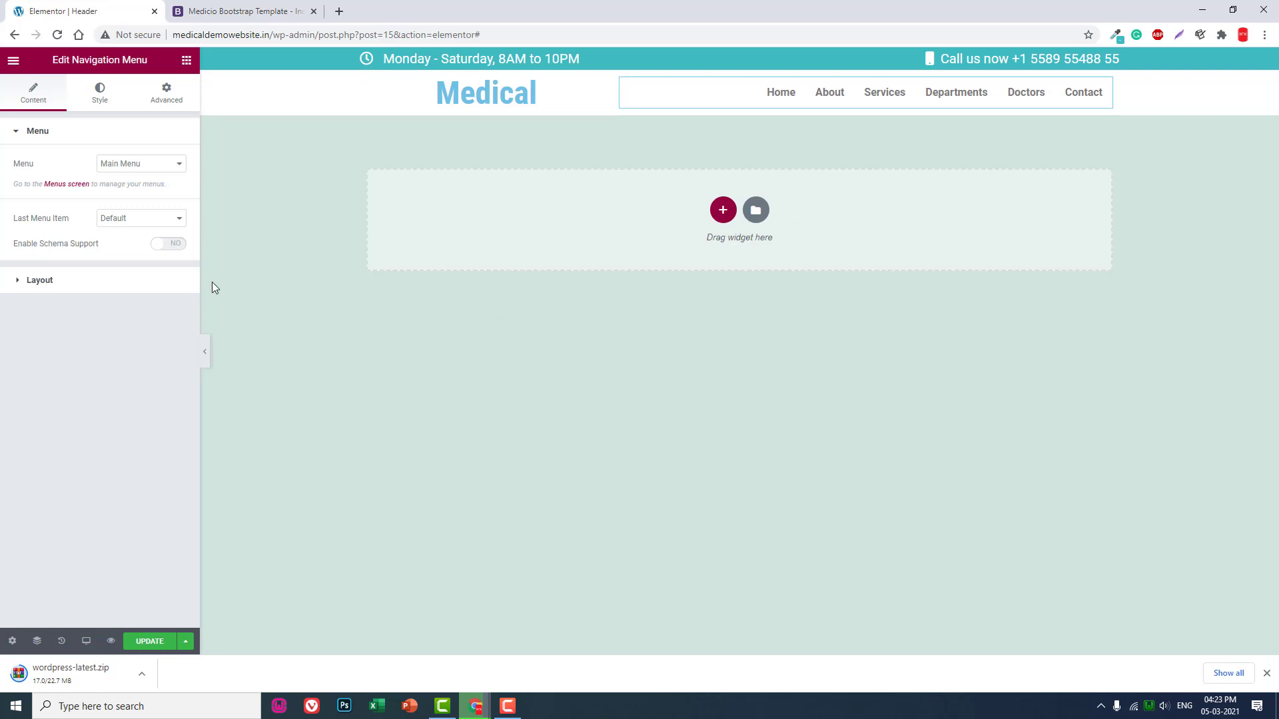
# Enable Sticky Header Effects on the header section and click Update.
pyautogui.click(204, 351)
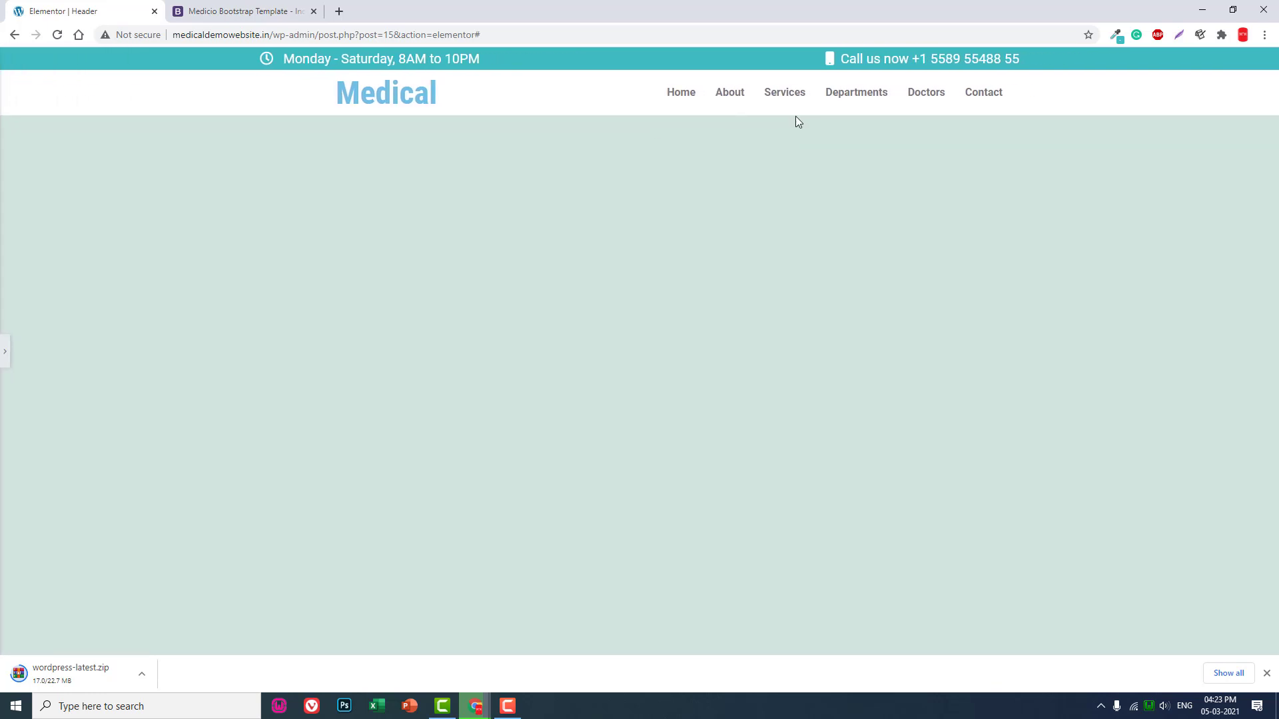
pyautogui.click(5, 354)
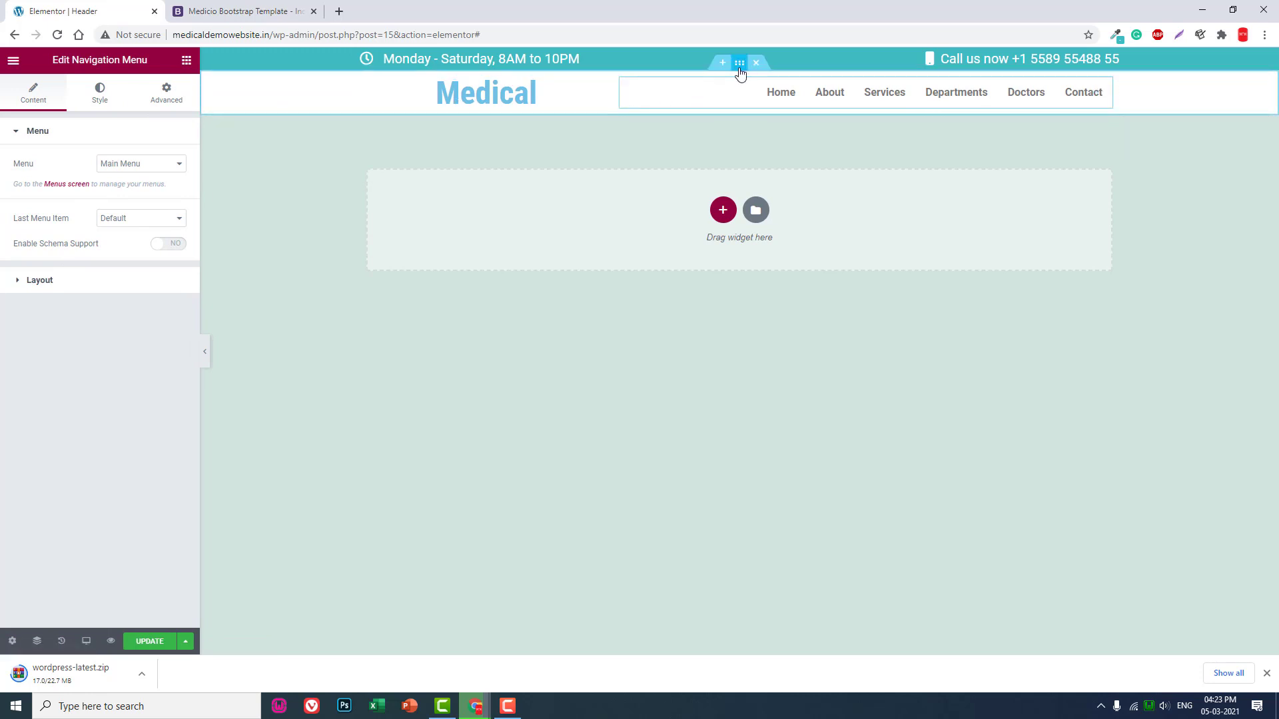
pyautogui.click(740, 64)
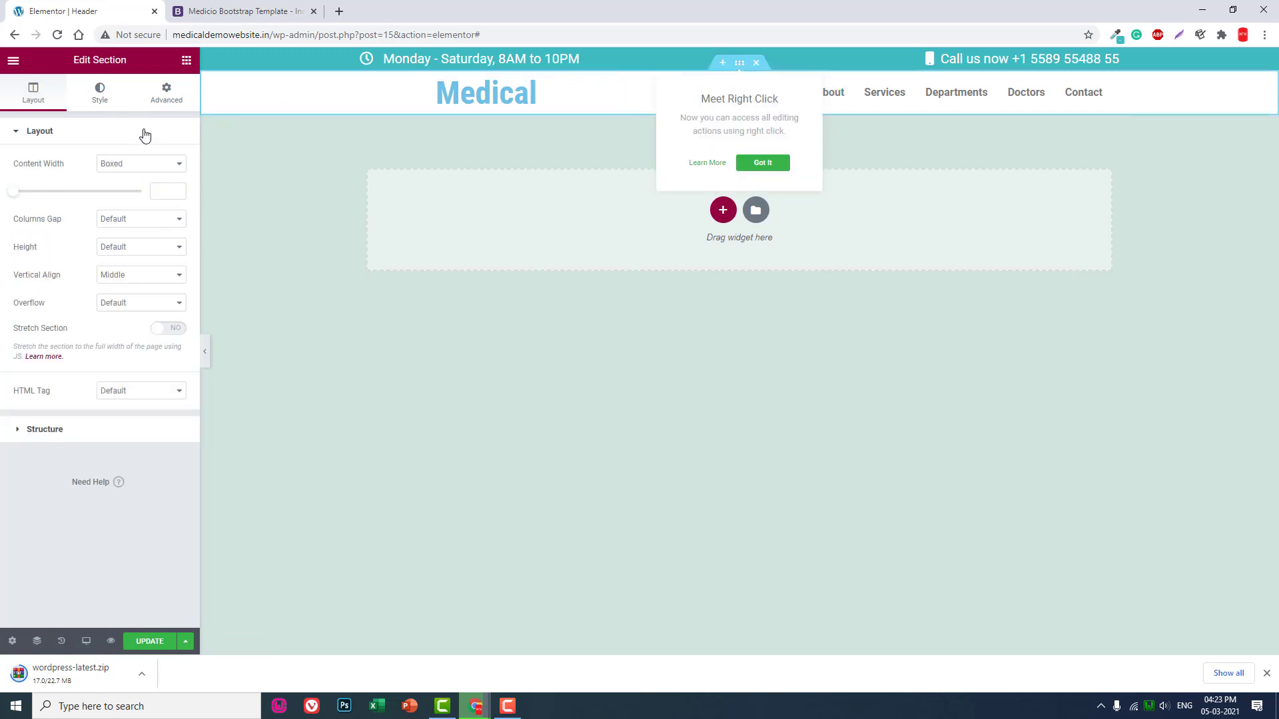
pyautogui.click(161, 97)
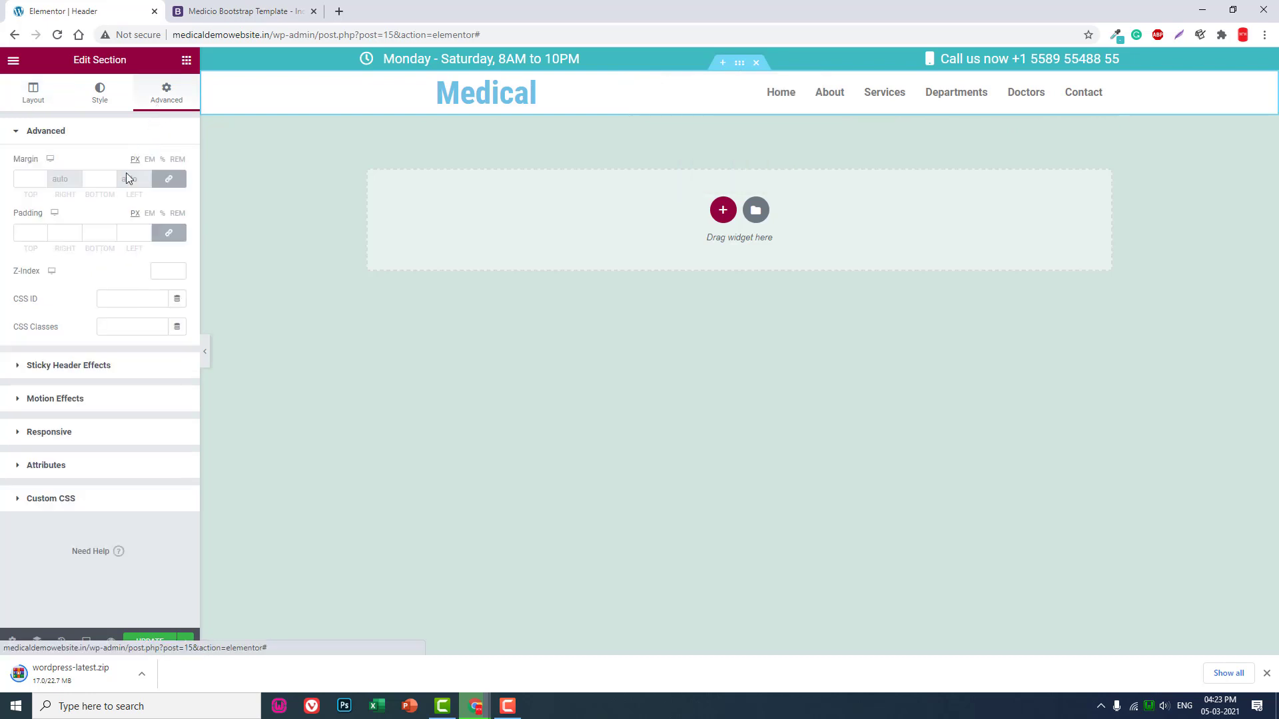
pyautogui.click(80, 365)
pyautogui.click(158, 195)
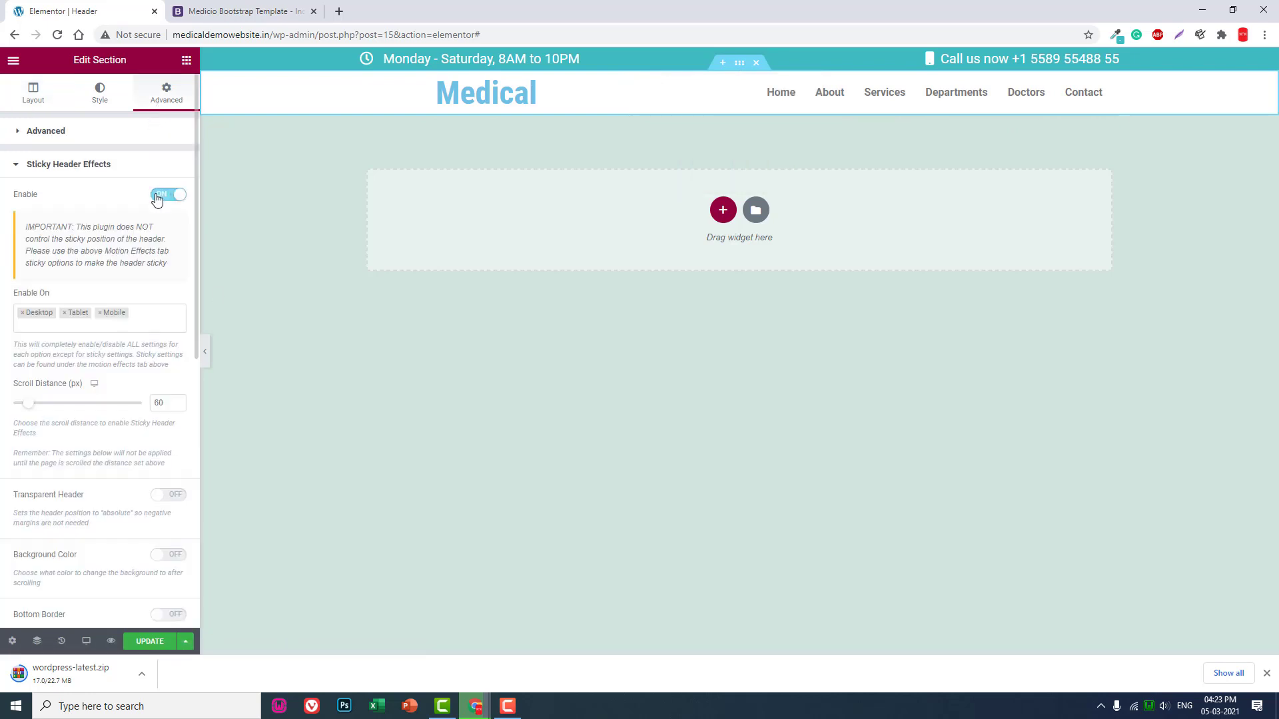
pyautogui.scroll(-2, 101, 260)
pyautogui.scroll(-1, 101, 261)
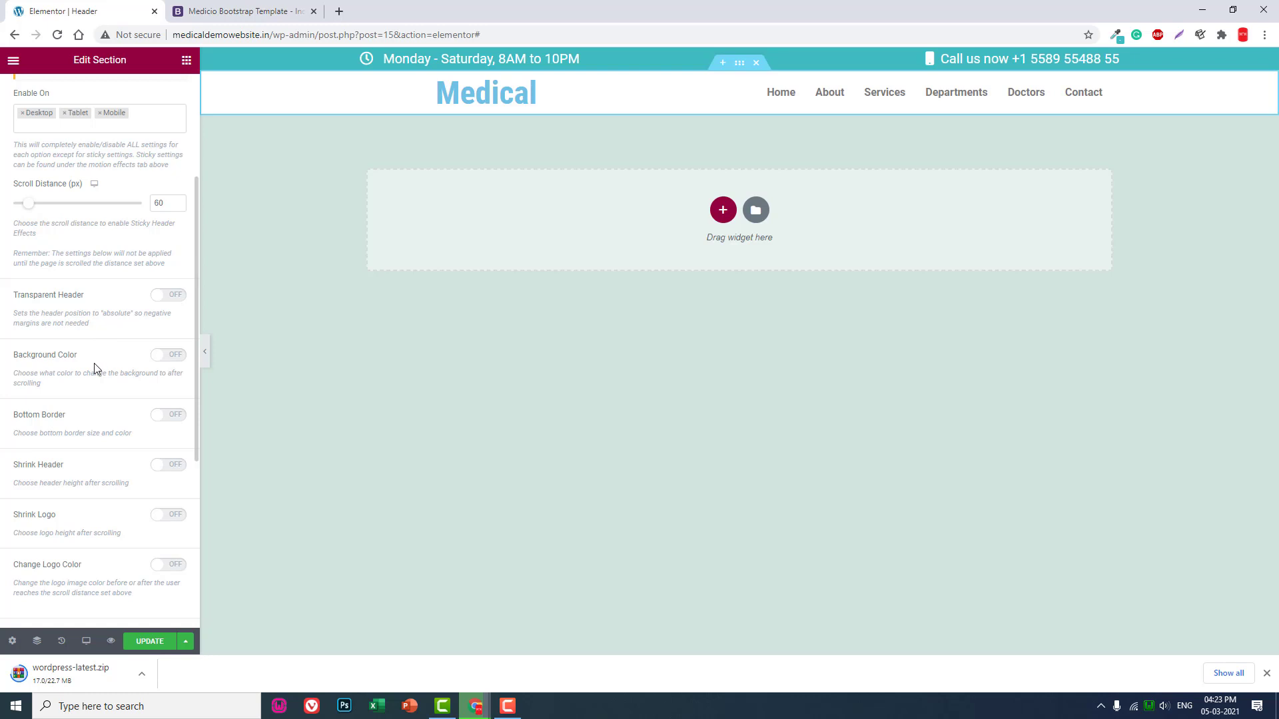
pyautogui.scroll(-1, 95, 368)
pyautogui.scroll(-2, 96, 369)
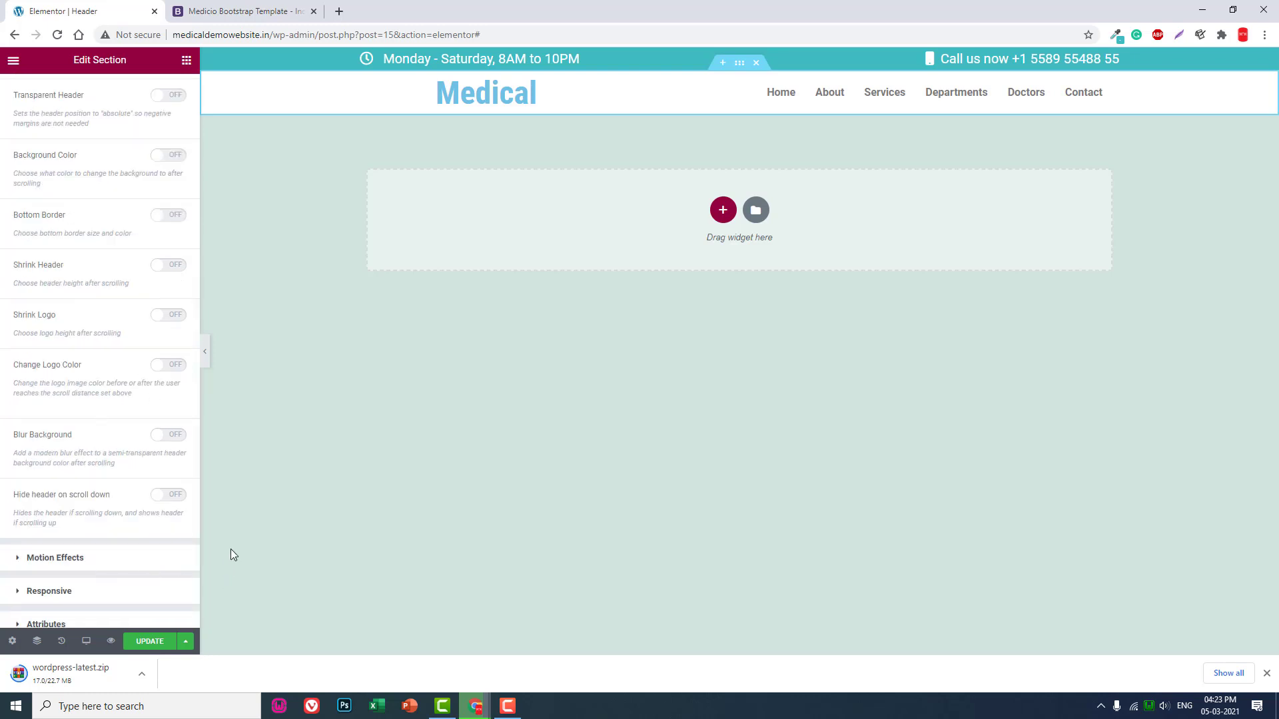
pyautogui.click(149, 646)
# Load the live home page by changing the address bar to the site domain.
pyautogui.click(14, 62)
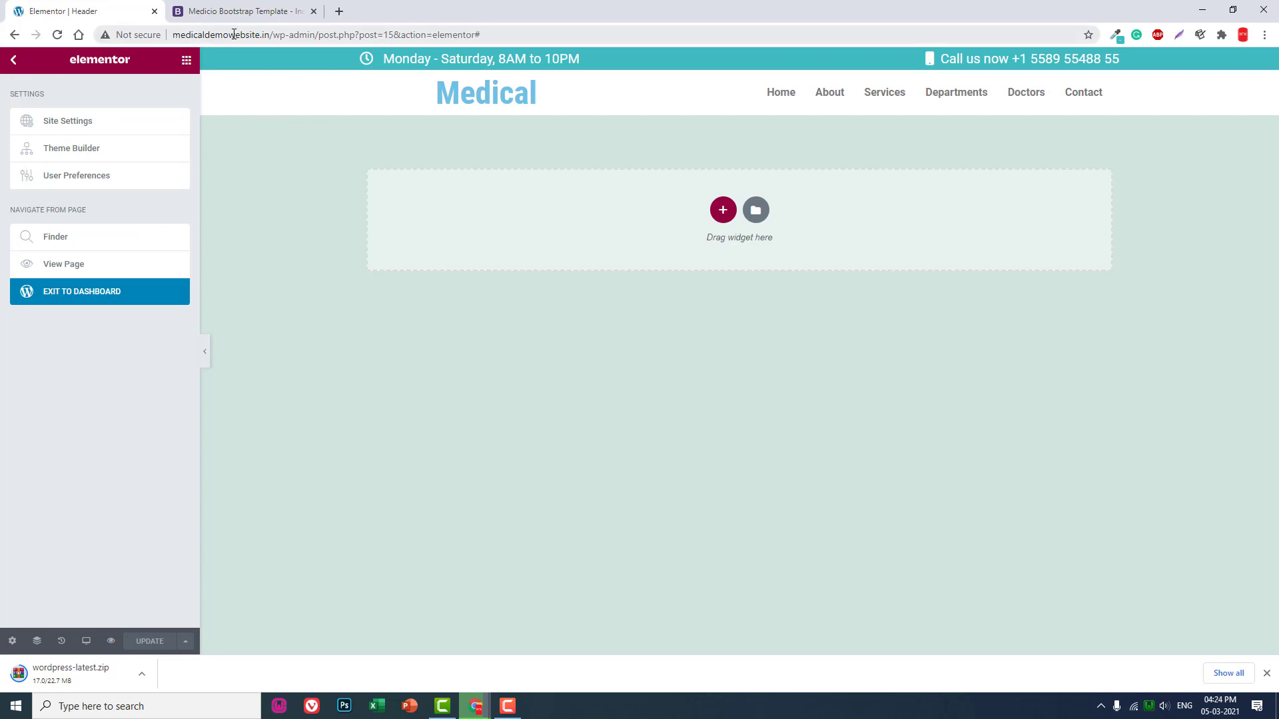
pyautogui.moveTo(271, 34); pyautogui.dragTo(481, 35)
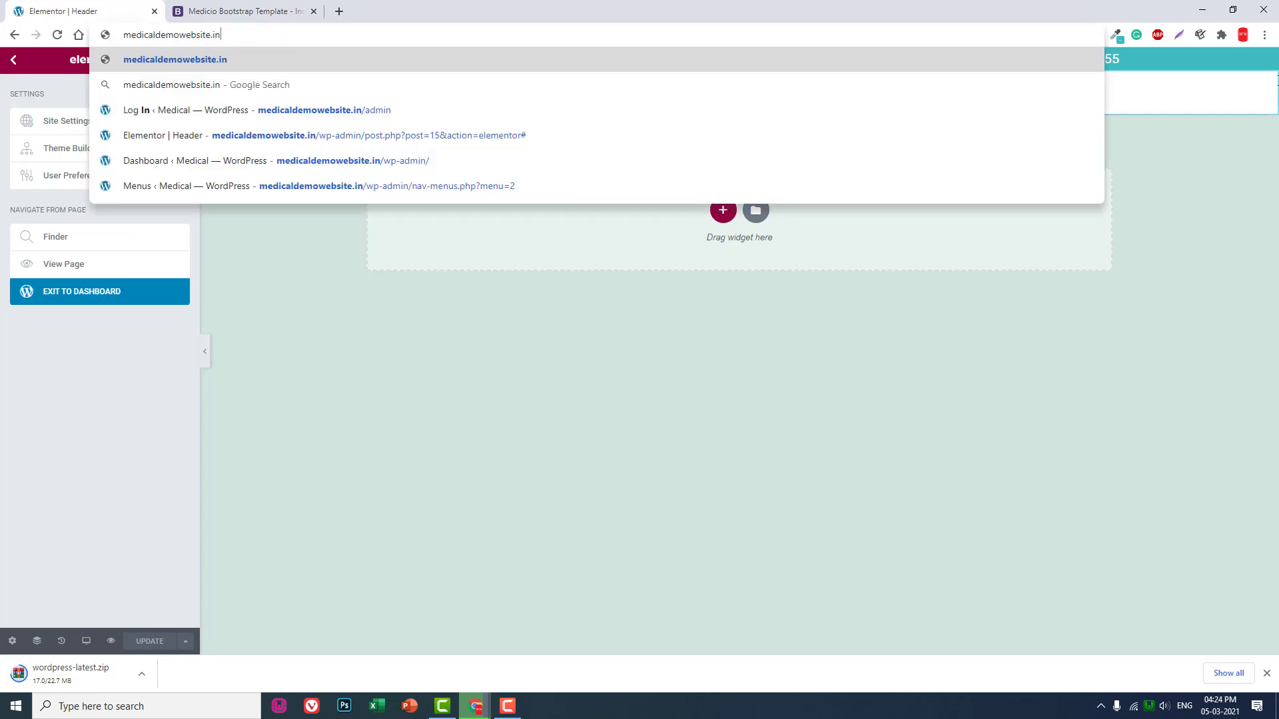
pyautogui.press('Return')
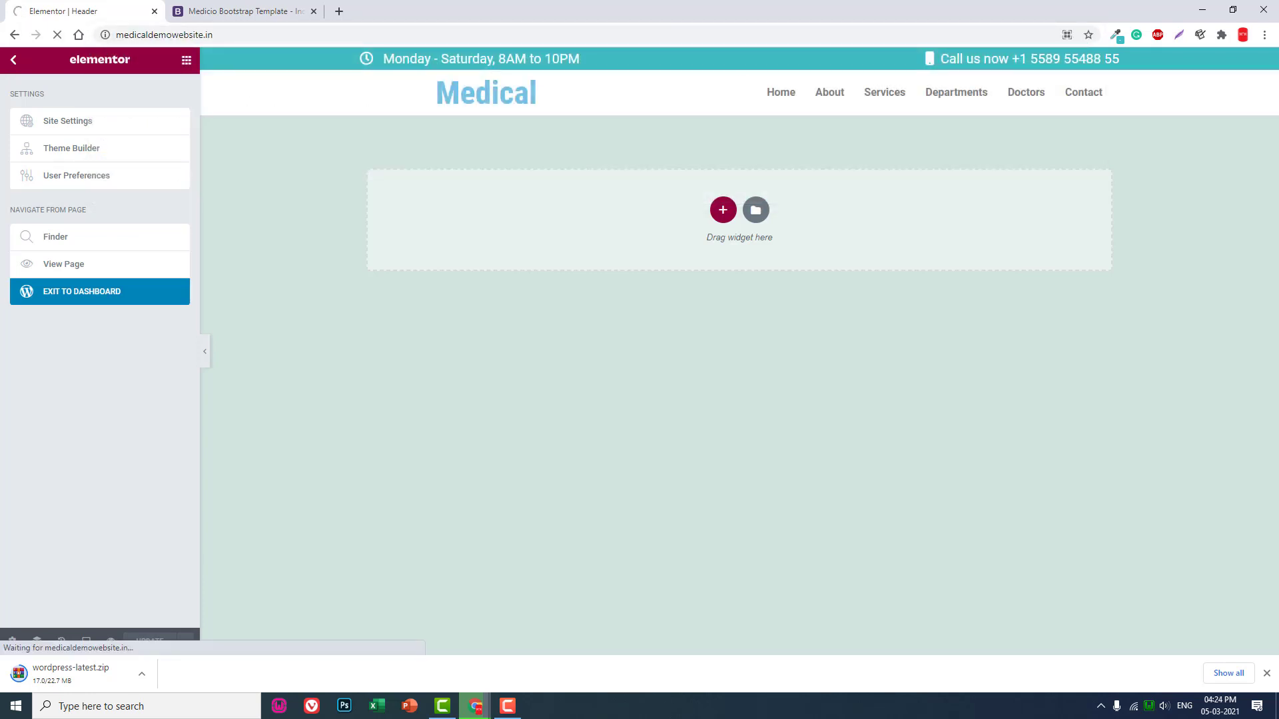